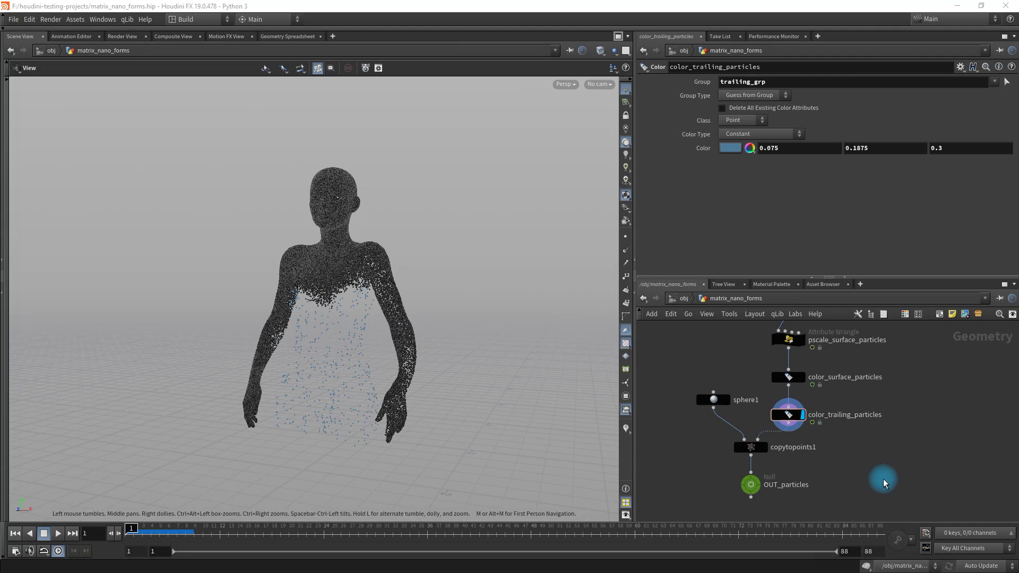
Step: Enlarge the network editor so that the whole matrix_nano_forms node chain fits in it
{"action": "scroll", "coordinate": [891, 473], "scroll_direction": "down", "scroll_amount": 3}
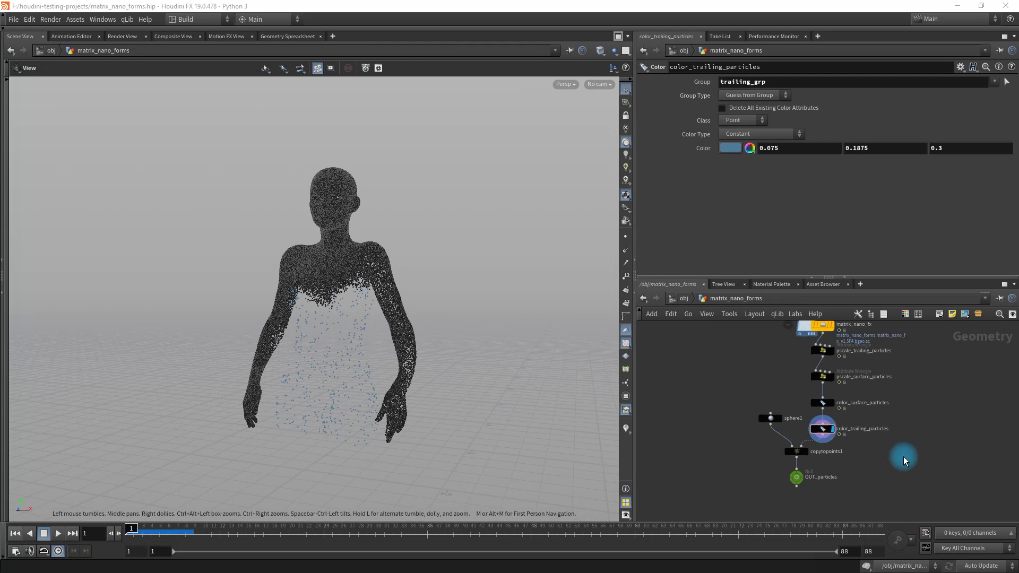
{"action": "scroll", "coordinate": [858, 443], "scroll_direction": "down", "scroll_amount": 4}
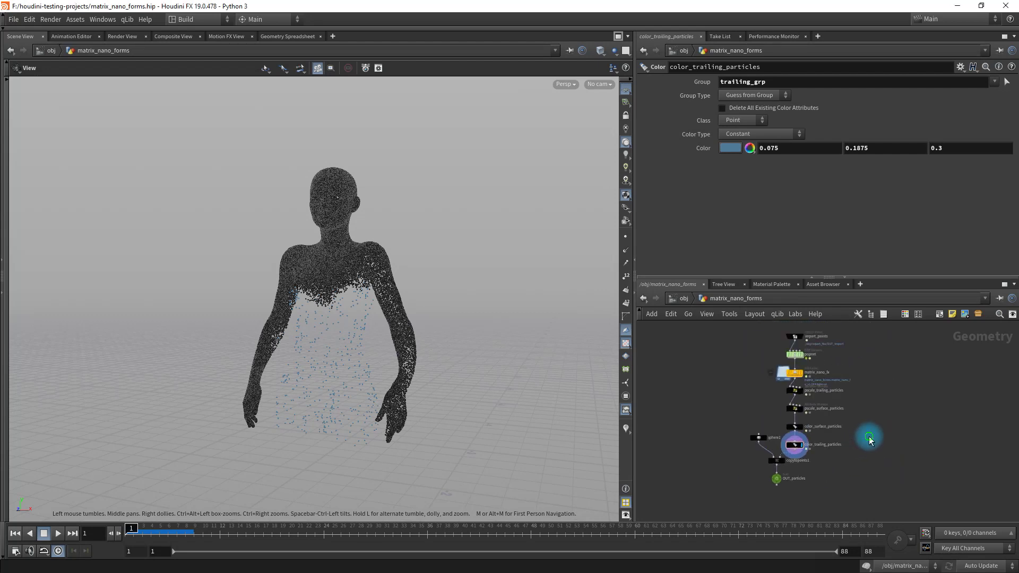
{"action": "scroll", "coordinate": [865, 432], "scroll_direction": "up", "scroll_amount": 2}
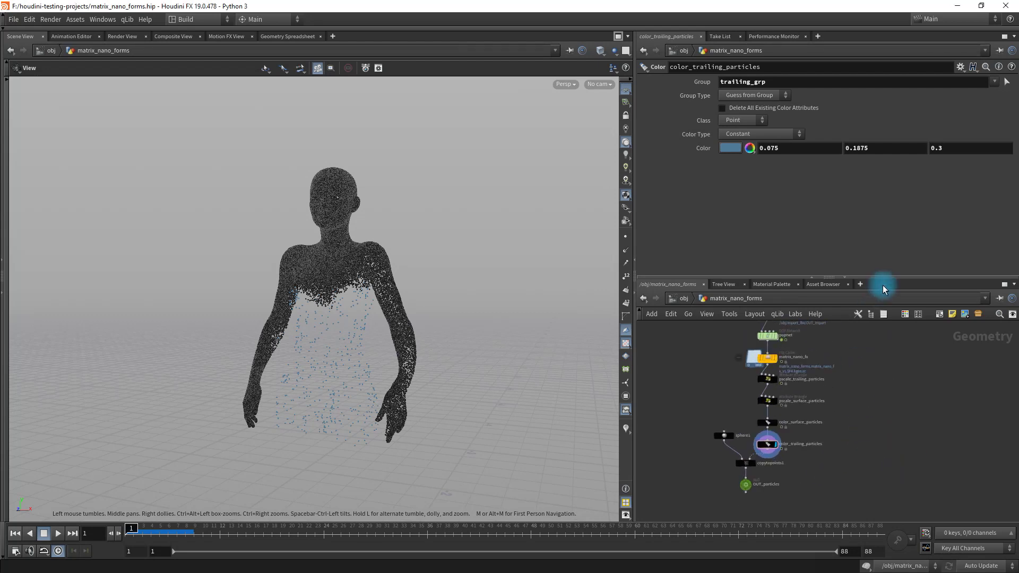
{"action": "left_click_drag", "start_coordinate": [889, 278], "coordinate": [950, 237]}
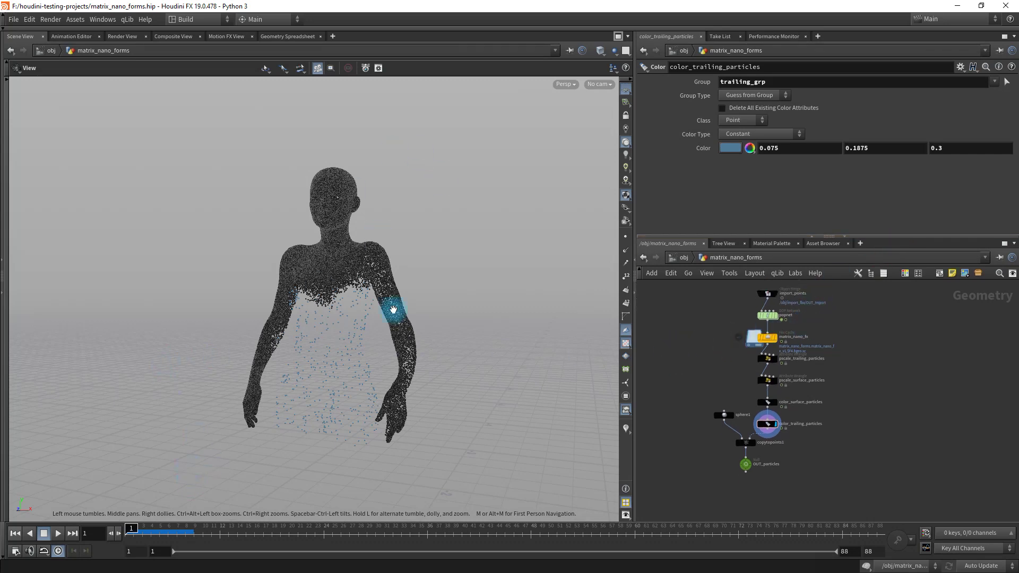
Step: Play the particle animation while viewing the figure from several angles and distances, and return to frame 1
{"action": "left_click_drag", "start_coordinate": [334, 258], "coordinate": [336, 297]}
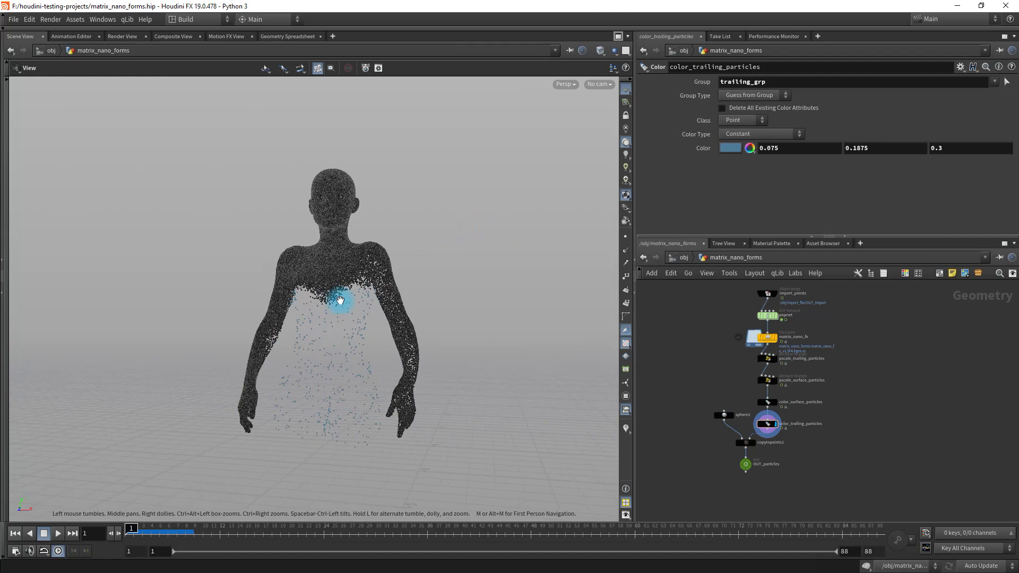
{"action": "left_click", "coordinate": [59, 534]}
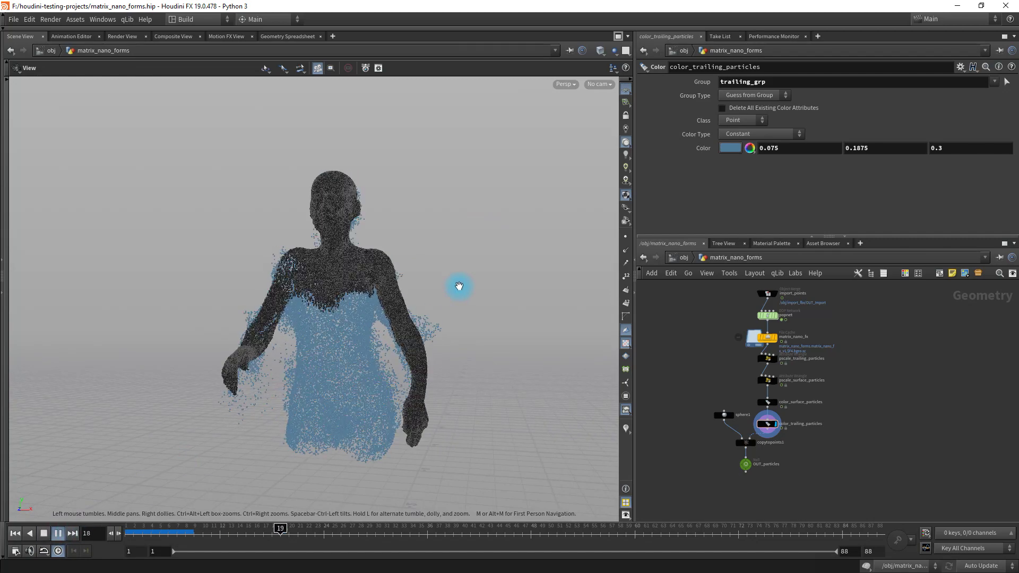
{"action": "left_click_drag", "start_coordinate": [457, 286], "coordinate": [491, 300]}
{"action": "right_click_drag", "start_coordinate": [341, 204], "coordinate": [553, 207]}
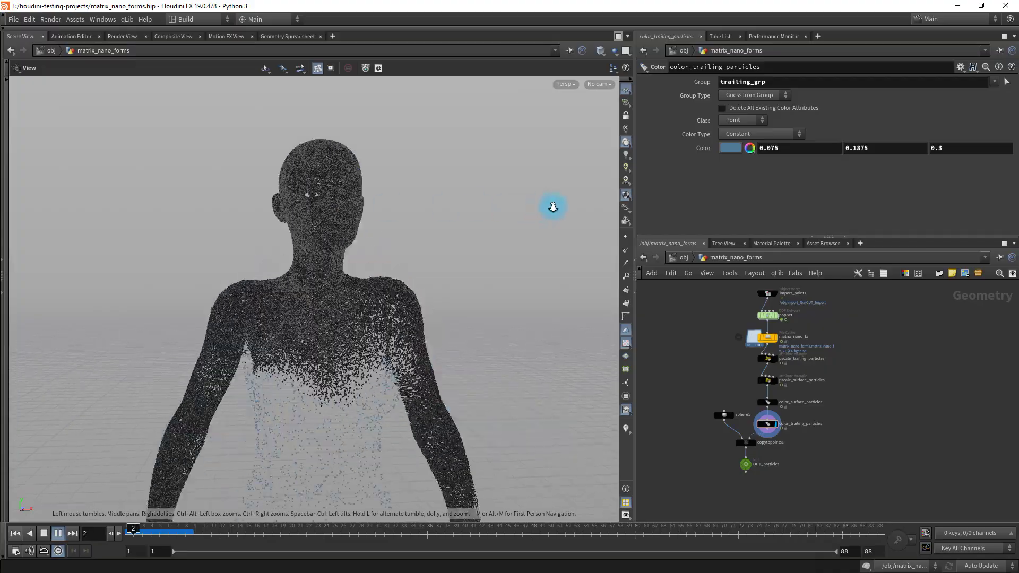
{"action": "left_click_drag", "start_coordinate": [420, 250], "coordinate": [471, 241]}
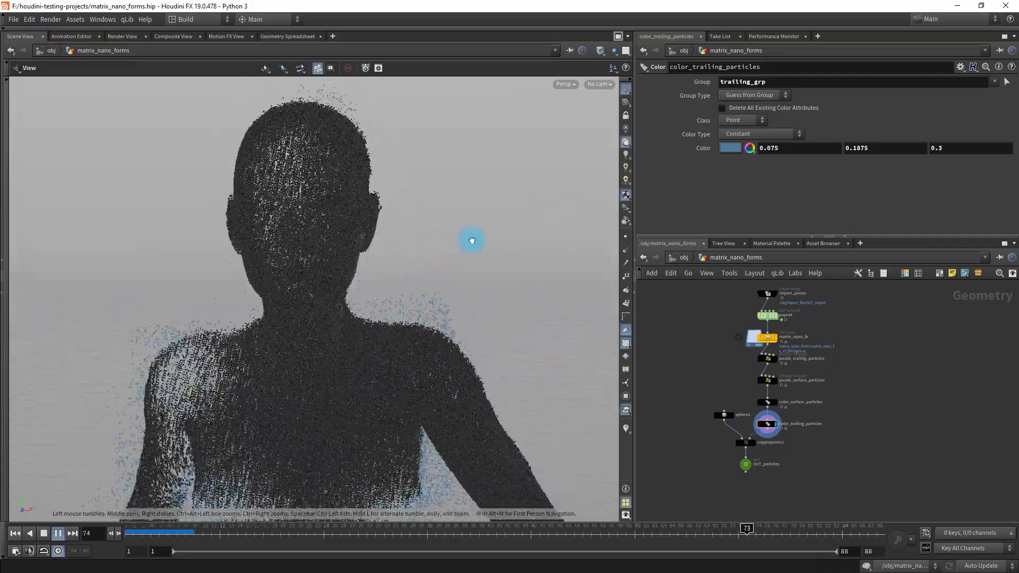
{"action": "right_click_drag", "start_coordinate": [473, 241], "coordinate": [489, 249]}
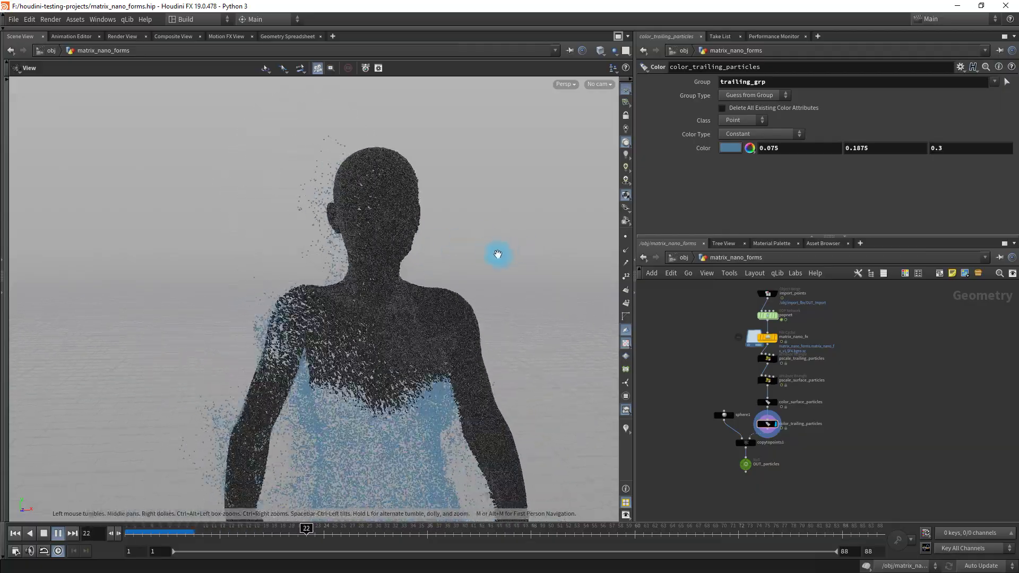
{"action": "left_click_drag", "start_coordinate": [498, 255], "coordinate": [457, 253]}
{"action": "middle_click_drag", "start_coordinate": [485, 257], "coordinate": [484, 256]}
{"action": "left_click_drag", "start_coordinate": [484, 256], "coordinate": [221, 425]}
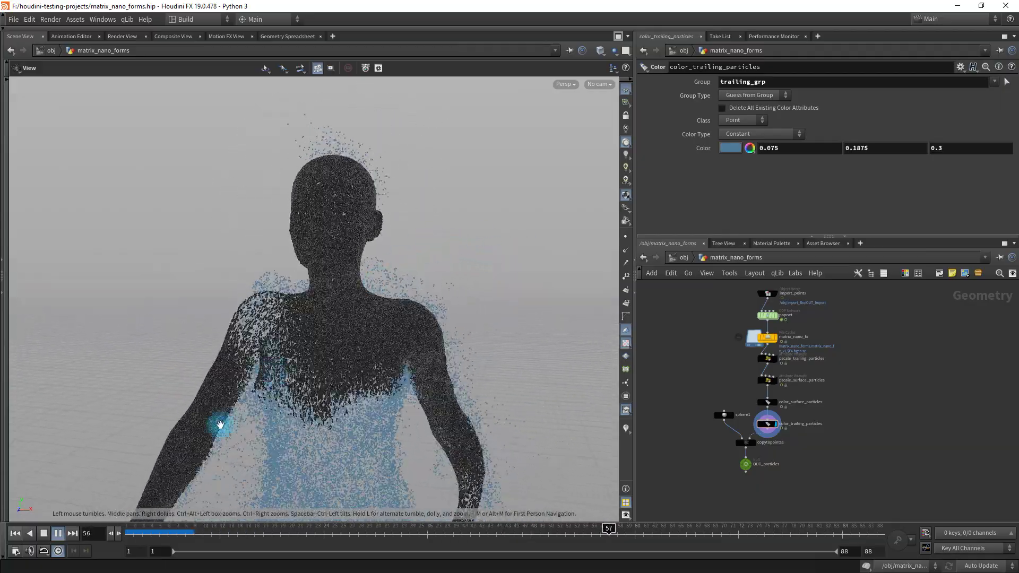
{"action": "left_click", "coordinate": [42, 534]}
{"action": "left_click", "coordinate": [21, 534]}
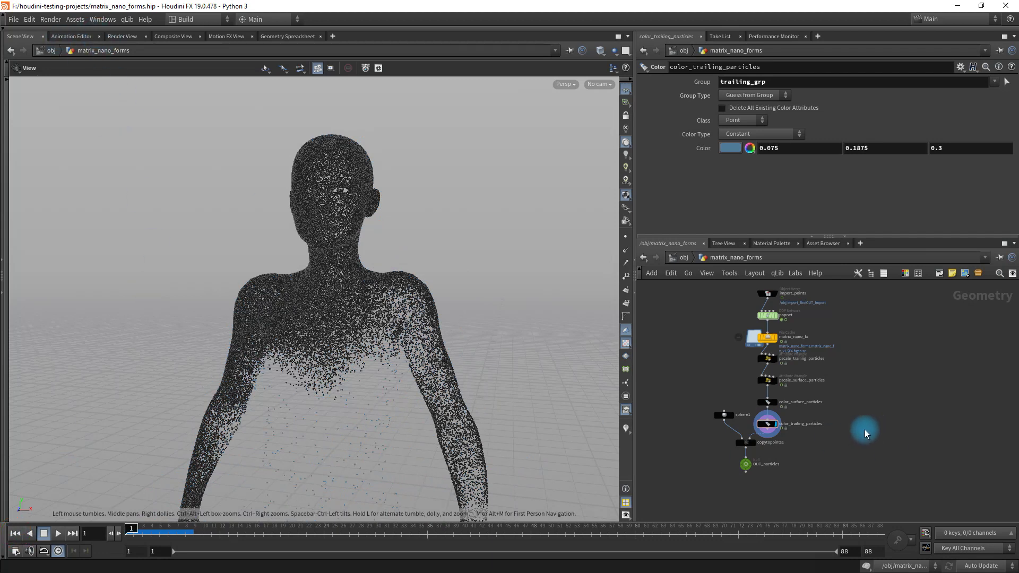
Step: Examine the matrix_nano_forms node chain and the particle figure from its full shape up to its head
{"action": "scroll", "coordinate": [864, 419], "scroll_direction": "up", "scroll_amount": 4}
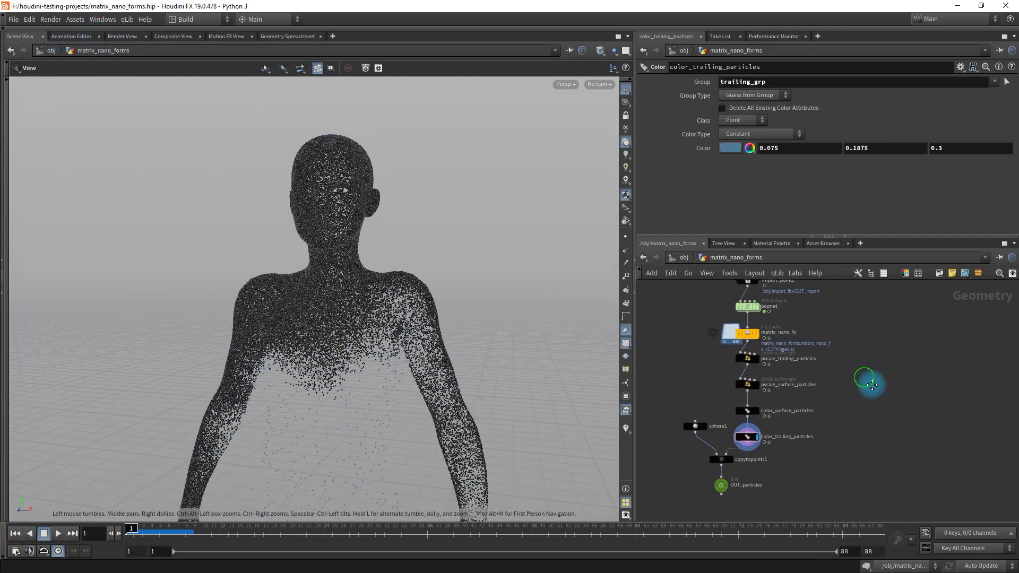
{"action": "scroll", "coordinate": [871, 385], "scroll_direction": "up", "scroll_amount": 2}
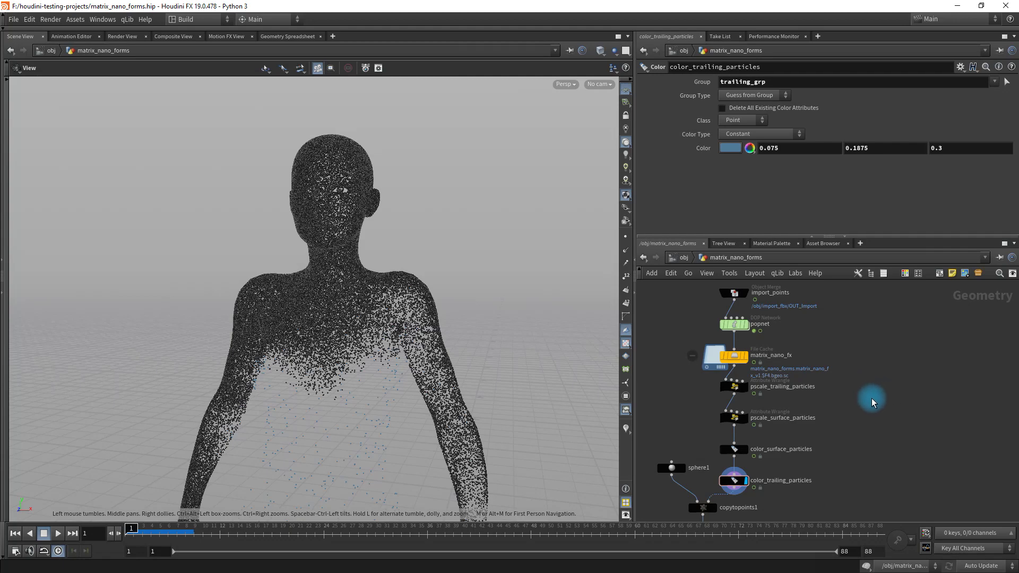
{"action": "right_click_drag", "start_coordinate": [498, 303], "coordinate": [452, 312]}
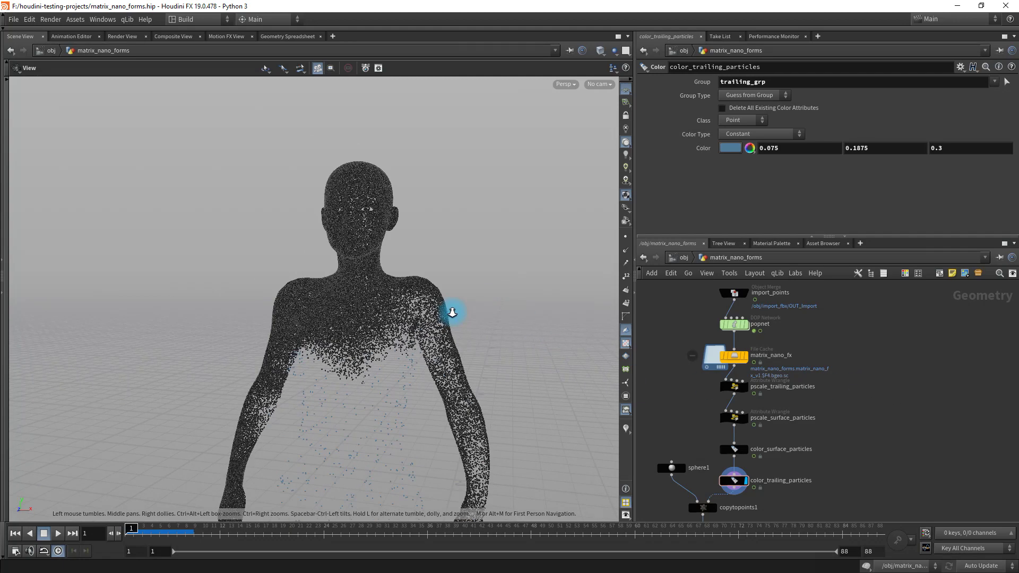
{"action": "left_click_drag", "start_coordinate": [494, 325], "coordinate": [455, 270]}
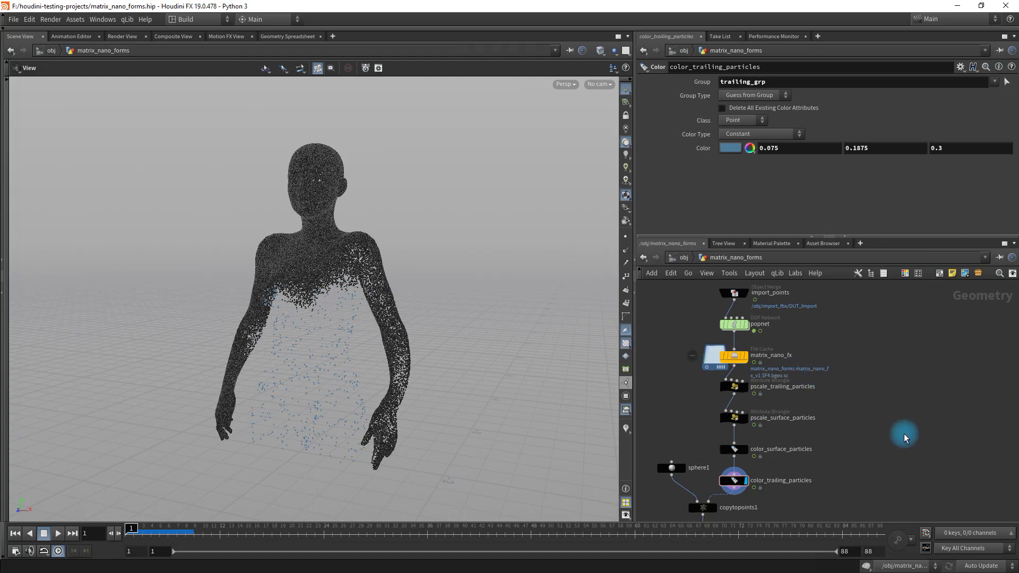
{"action": "right_click_drag", "start_coordinate": [315, 193], "coordinate": [609, 215]}
{"action": "middle_click_drag", "start_coordinate": [302, 215], "coordinate": [313, 278]}
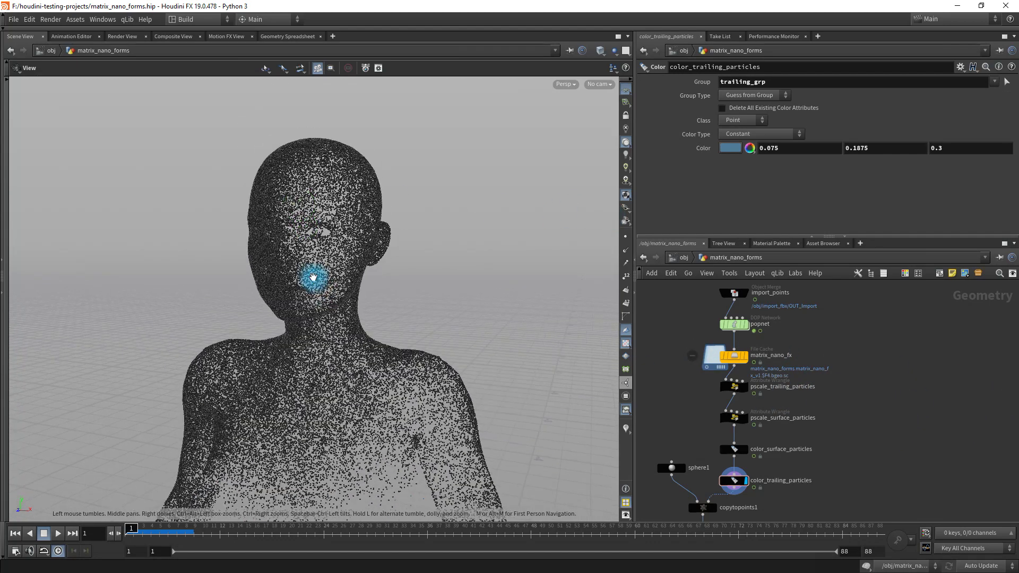
{"action": "left_click_drag", "start_coordinate": [313, 276], "coordinate": [320, 248]}
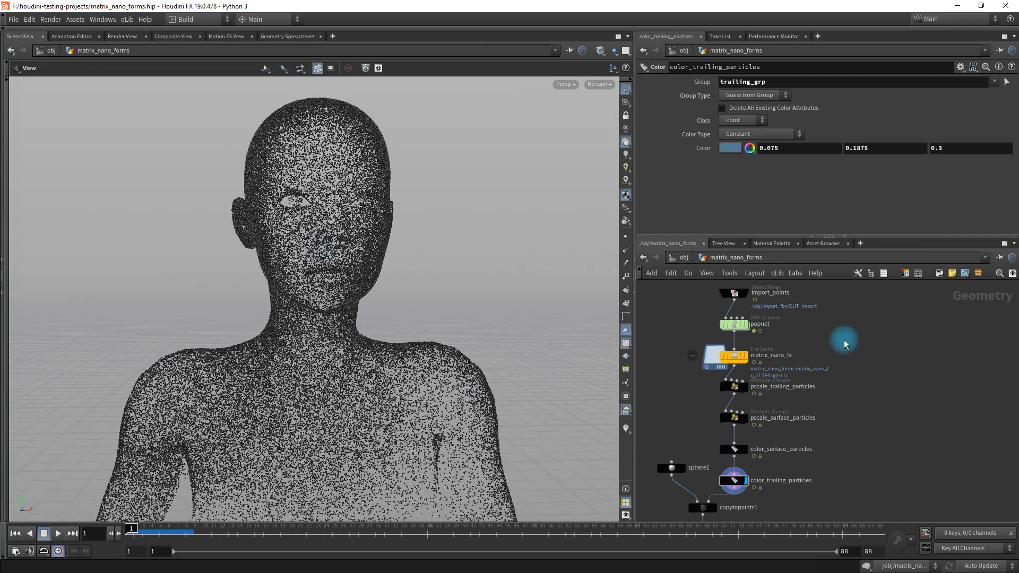
Step: Go up to the object level, hide the matrix_nano_forms object and display the import_fbx object instead
{"action": "key", "text": "u"}
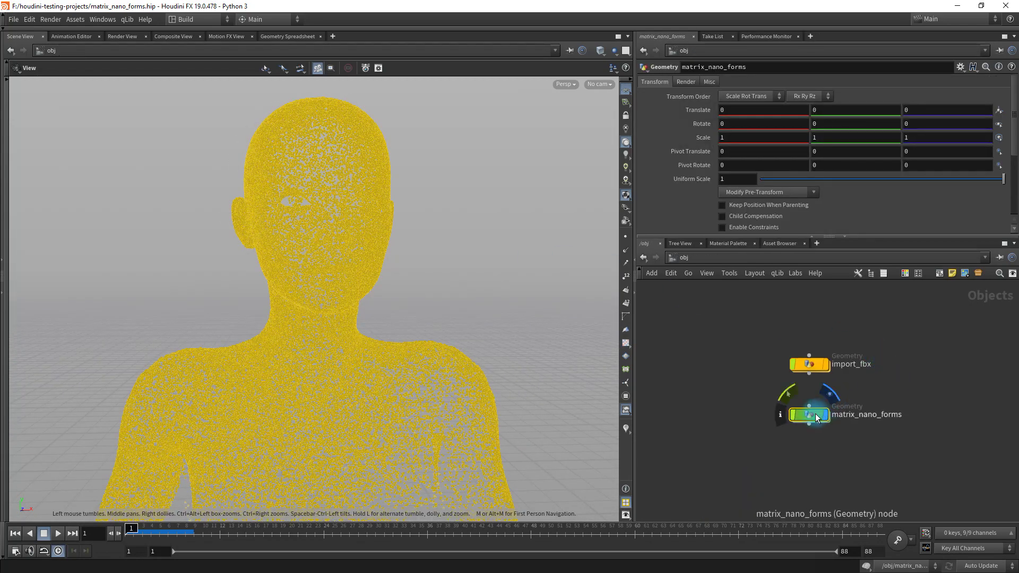
{"action": "left_click", "coordinate": [828, 401]}
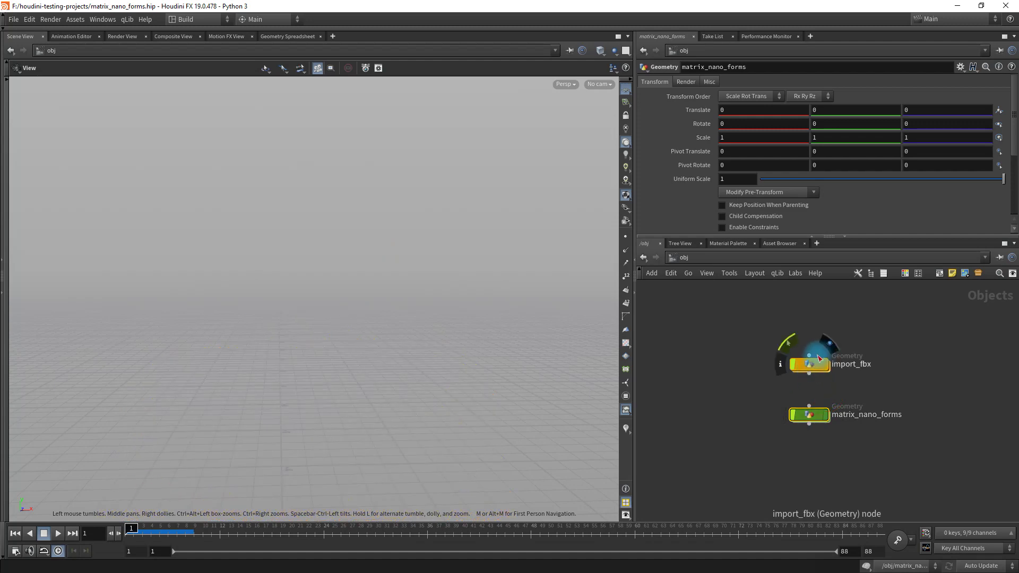
{"action": "left_click", "coordinate": [823, 352]}
{"action": "left_click", "coordinate": [810, 365]}
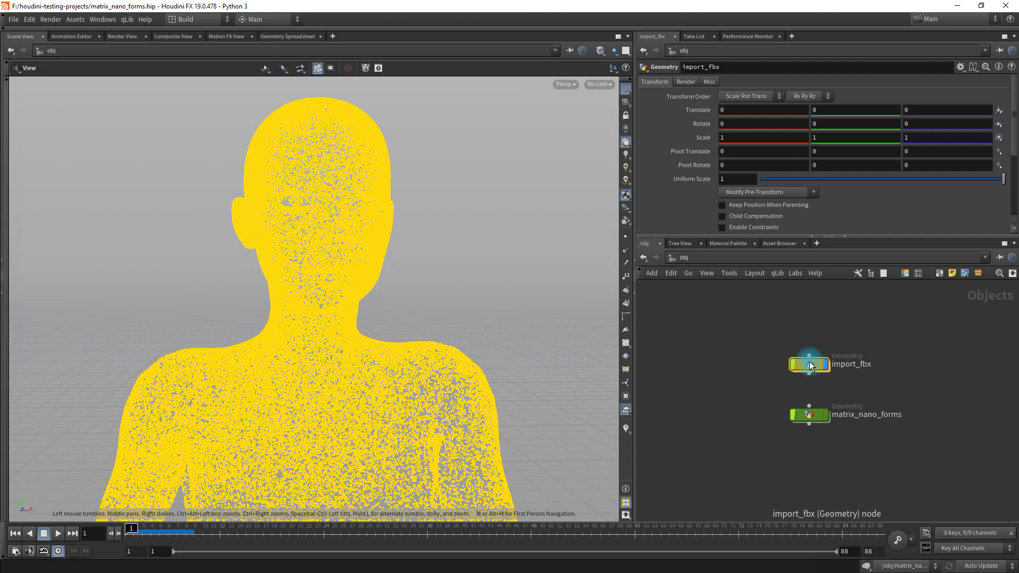
Step: Enter the import_fbx network and display the output of the fbx_archive_import1 node
{"action": "key", "text": "i"}
{"action": "middle_click_drag", "start_coordinate": [703, 318], "coordinate": [726, 449]}
{"action": "middle_click_drag", "start_coordinate": [703, 353], "coordinate": [691, 486]}
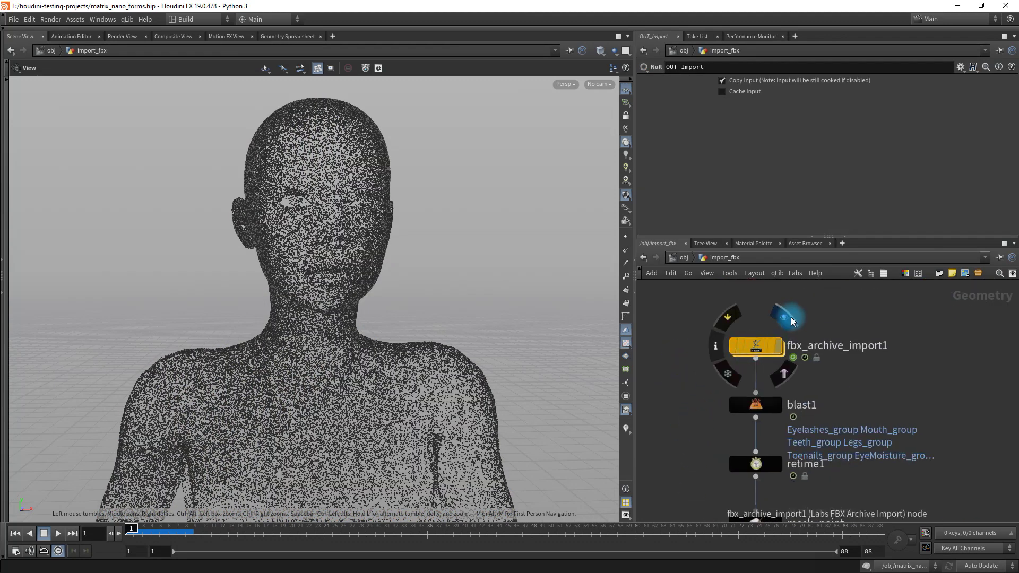
{"action": "left_click", "coordinate": [791, 321]}
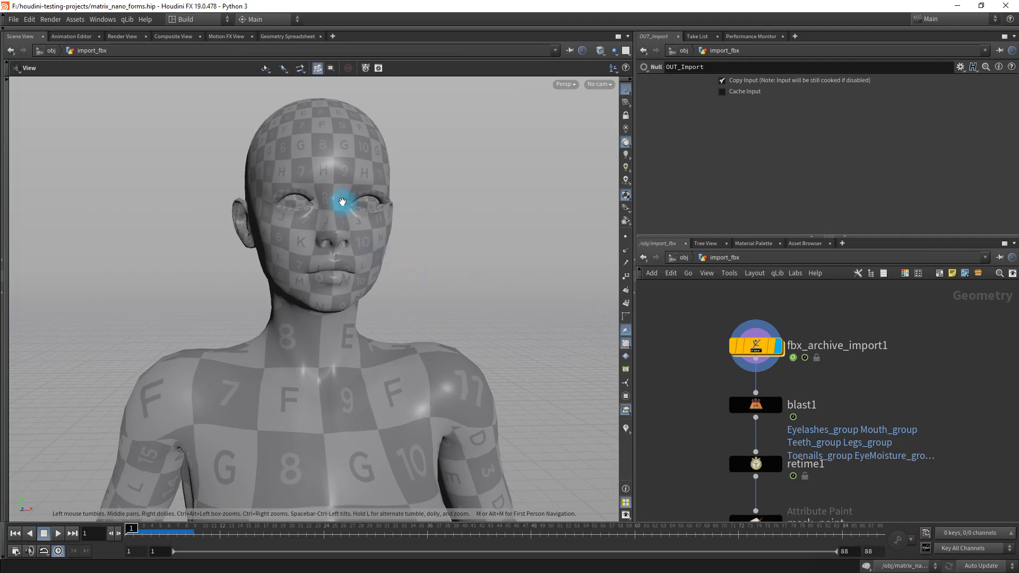
{"action": "left_click_drag", "start_coordinate": [390, 277], "coordinate": [342, 268]}
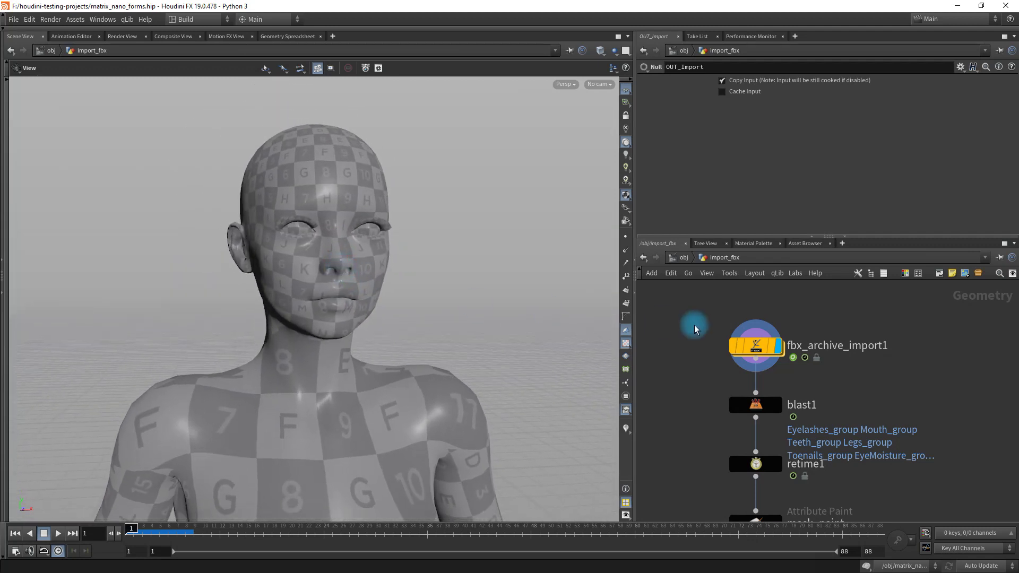
Step: Display the output of the blast1 node and view the character's eyes up close
{"action": "mouse_move", "coordinate": [743, 365]}
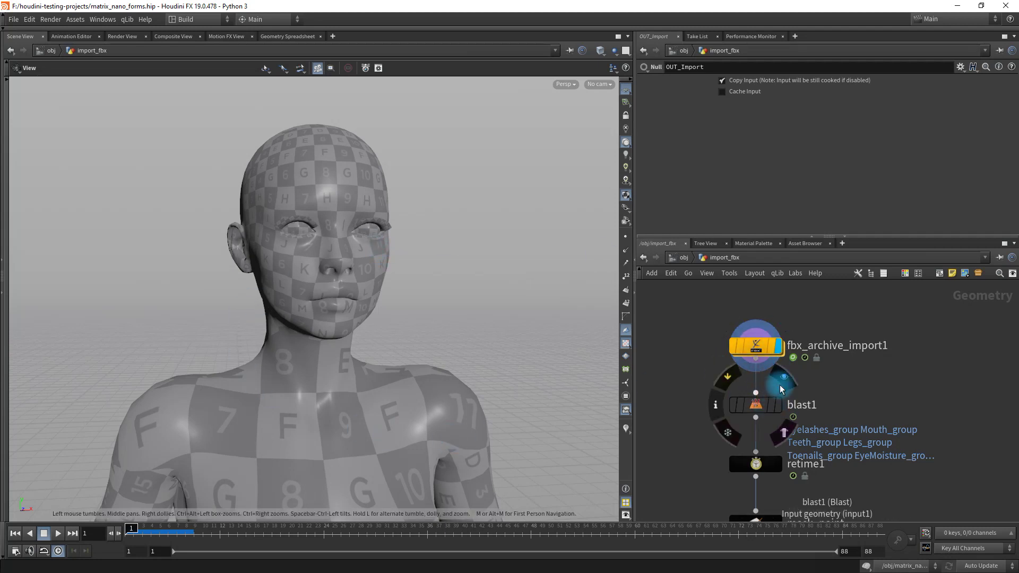
{"action": "left_click", "coordinate": [777, 405]}
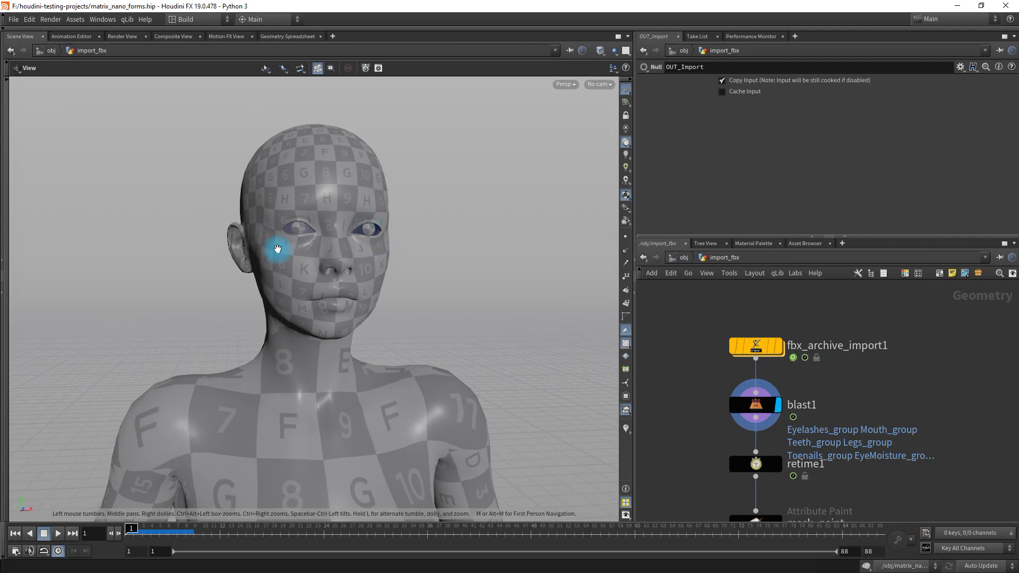
{"action": "left_click_drag", "start_coordinate": [276, 249], "coordinate": [331, 247]}
{"action": "right_click_drag", "start_coordinate": [279, 237], "coordinate": [450, 263]}
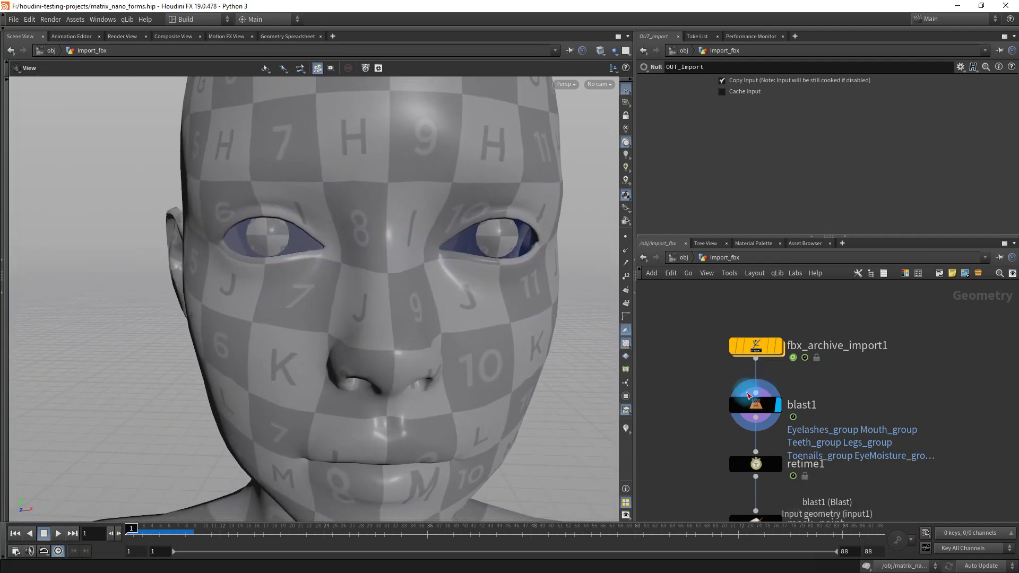
Step: Examine which groups the blast1 node deletes and how the eye area of the face looks
{"action": "left_click", "coordinate": [750, 402]}
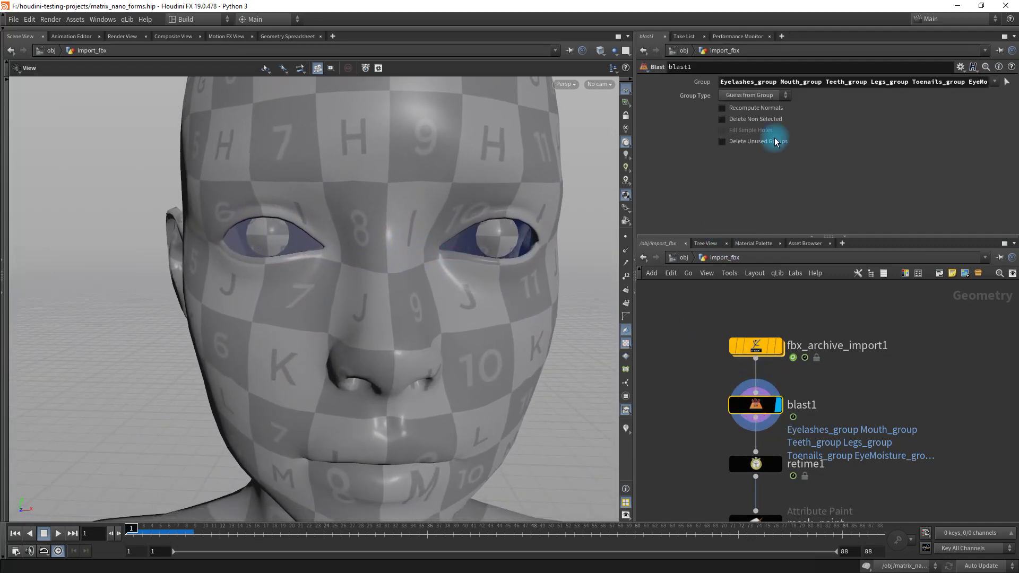
{"action": "left_click", "coordinate": [997, 83]}
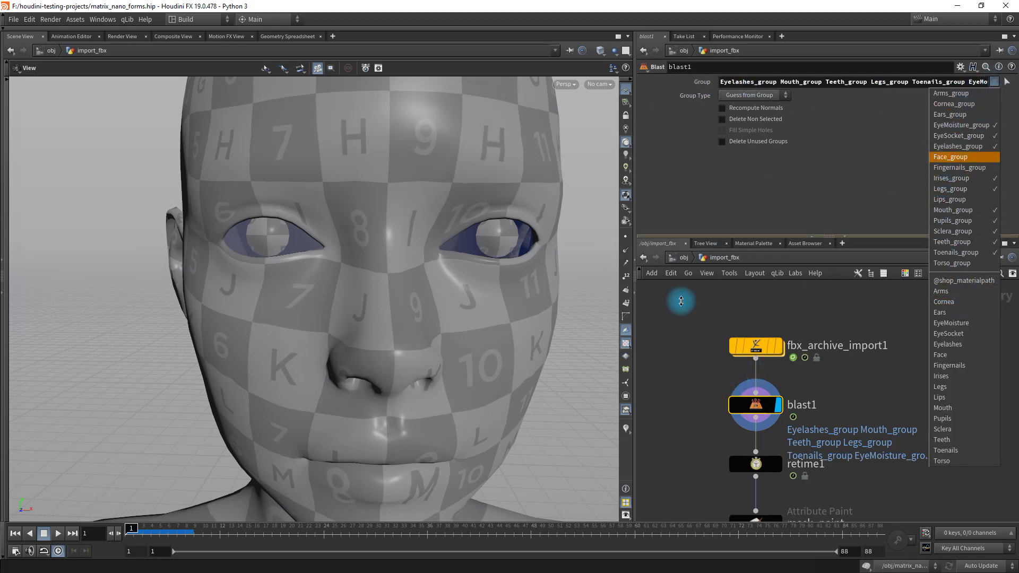
{"action": "left_click", "coordinate": [689, 339]}
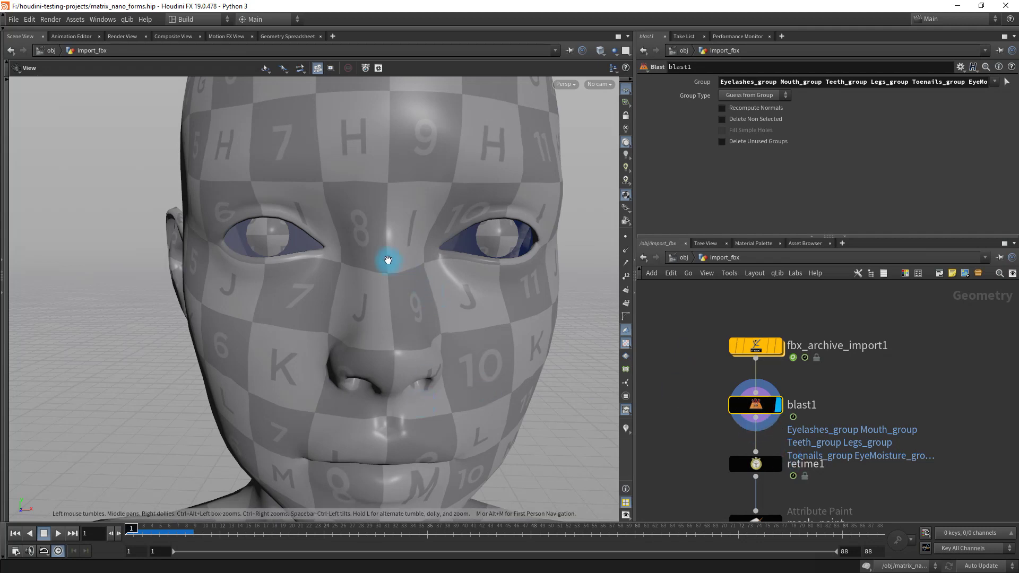
{"action": "mouse_move", "coordinate": [388, 260]}
{"action": "left_mouse_down"}
{"action": "mouse_move", "coordinate": [421, 261]}
{"action": "mouse_move", "coordinate": [385, 247]}
{"action": "left_mouse_up"}
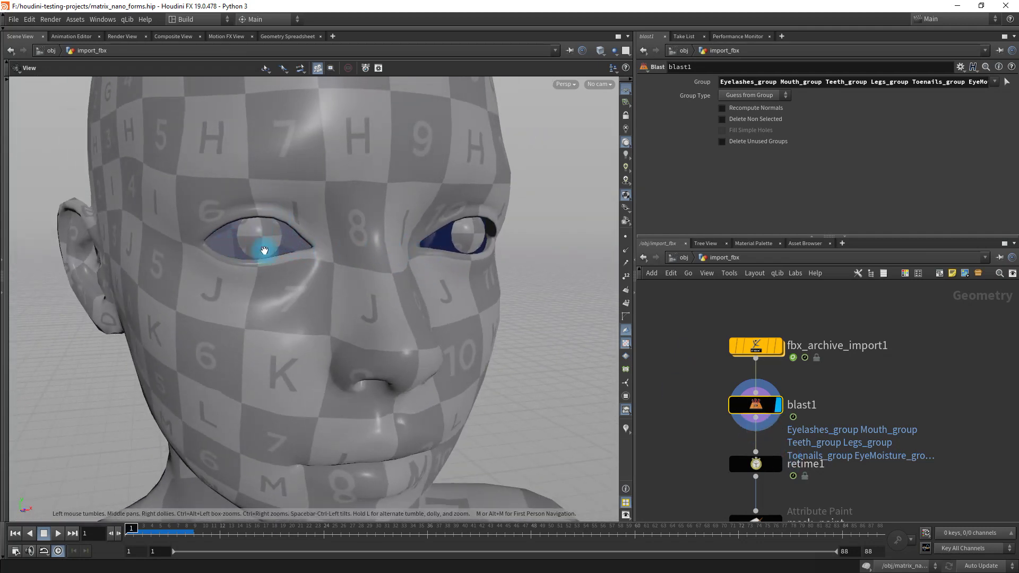
{"action": "left_click", "coordinate": [696, 362]}
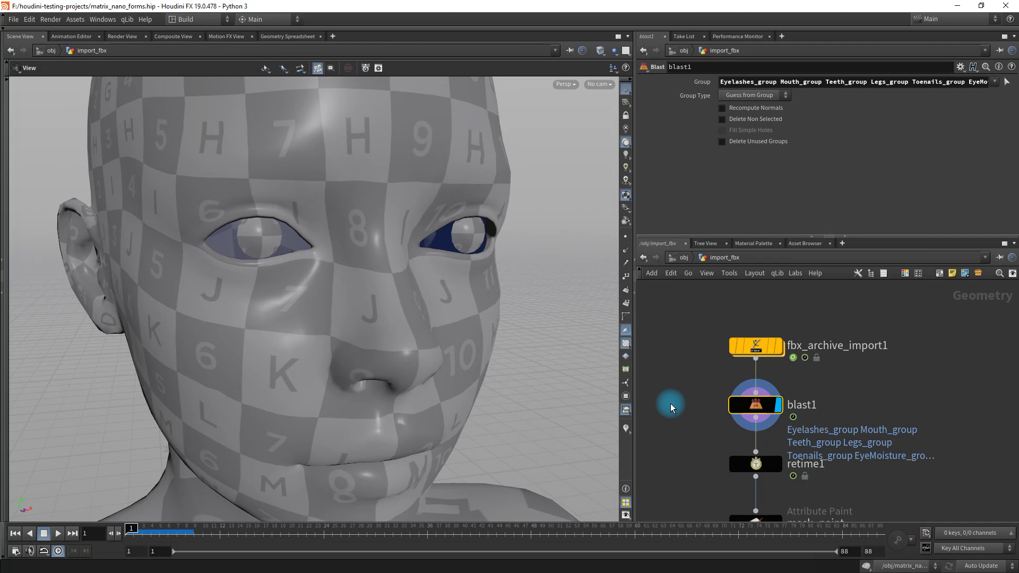
Step: Play the imported character's animation briefly at the blast1 stage and return to frame 1
{"action": "right_click_drag", "start_coordinate": [389, 321], "coordinate": [421, 370]}
{"action": "middle_click_drag", "start_coordinate": [453, 383], "coordinate": [433, 354]}
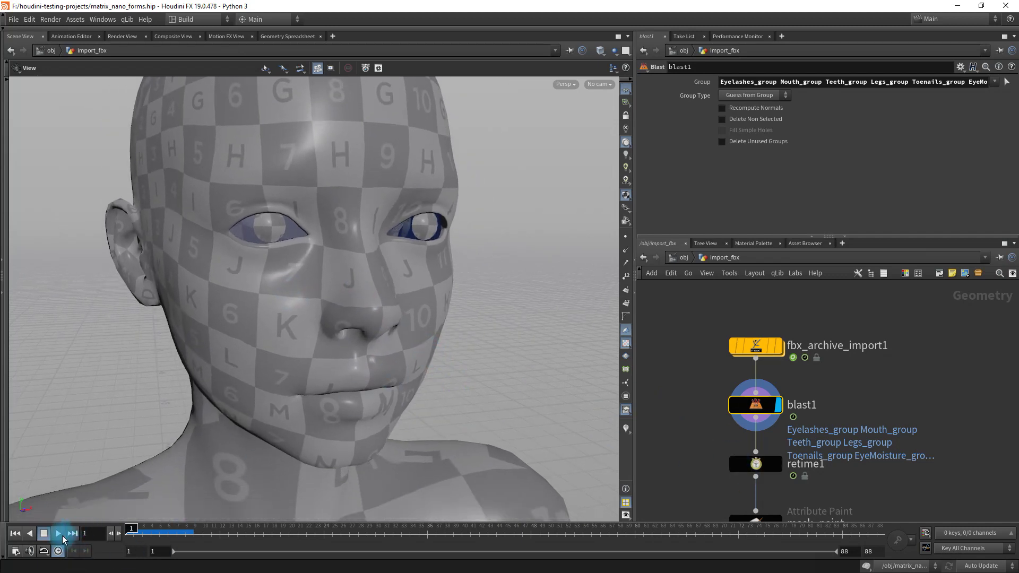
{"action": "left_click", "coordinate": [43, 534]}
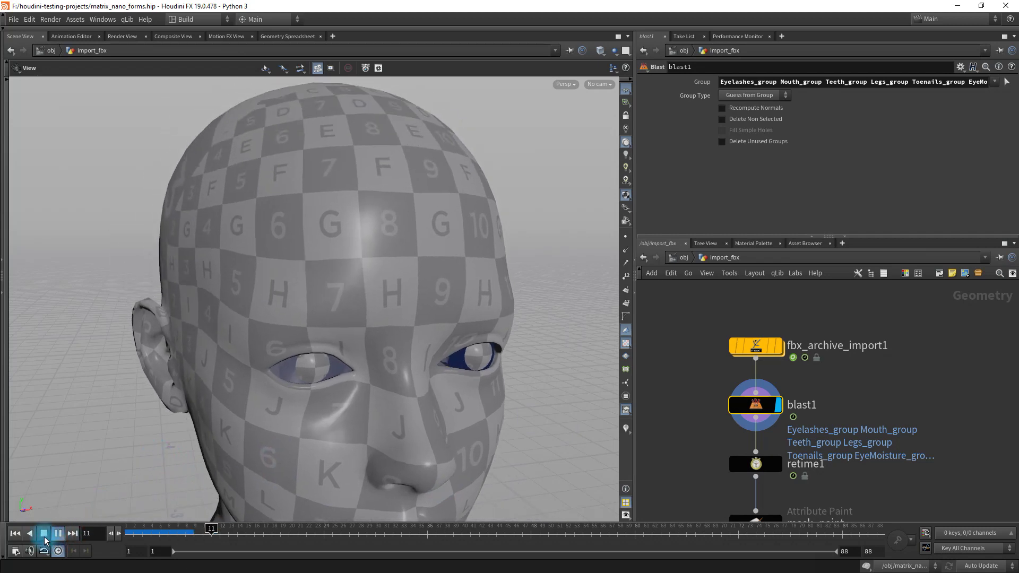
{"action": "left_click", "coordinate": [14, 533]}
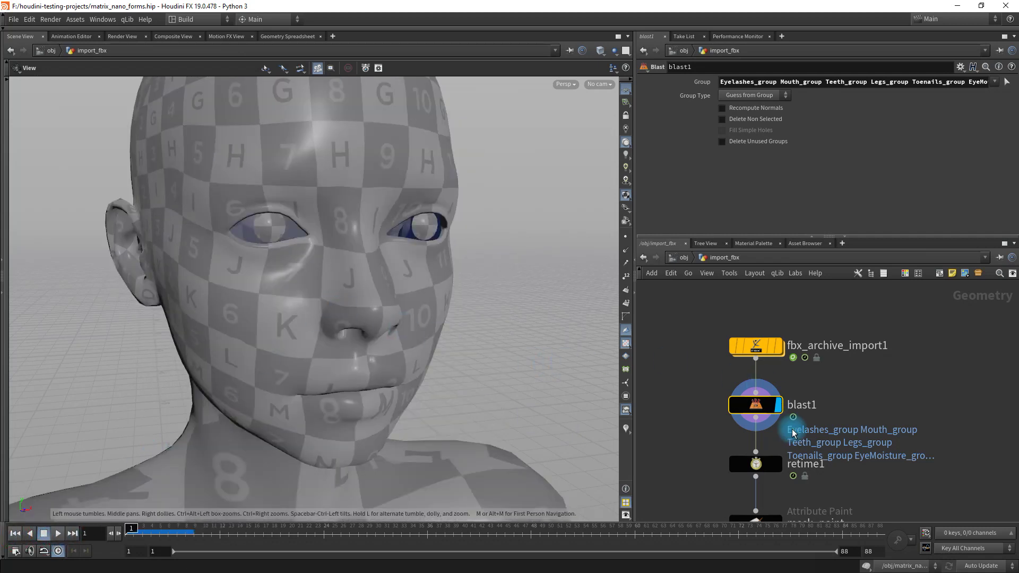
Step: Open the parameters of the retime1 node and review its output and input frame ranges
{"action": "left_click", "coordinate": [755, 463]}
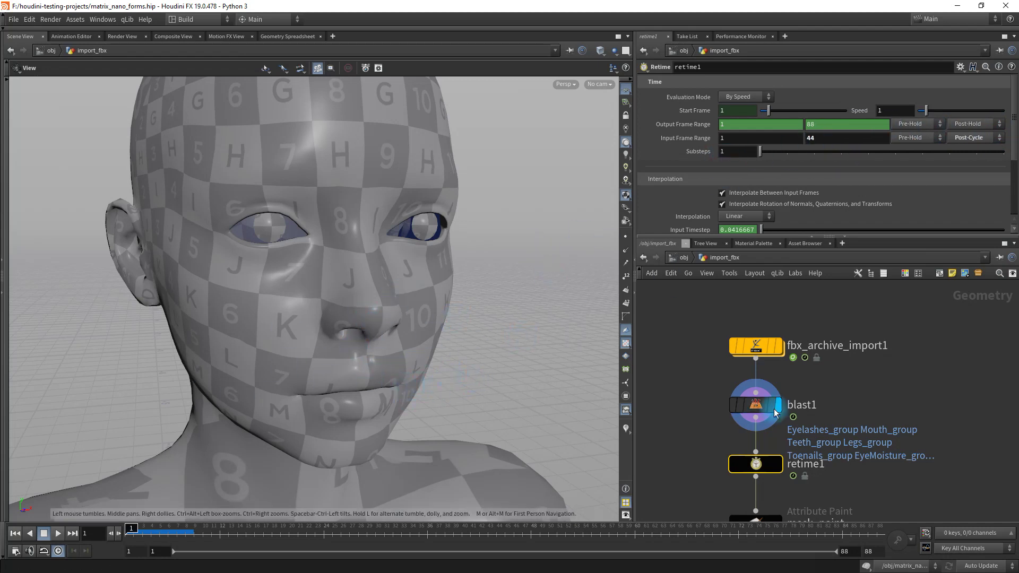
{"action": "left_click", "coordinate": [702, 466]}
{"action": "middle_click_drag", "start_coordinate": [722, 462], "coordinate": [717, 391]}
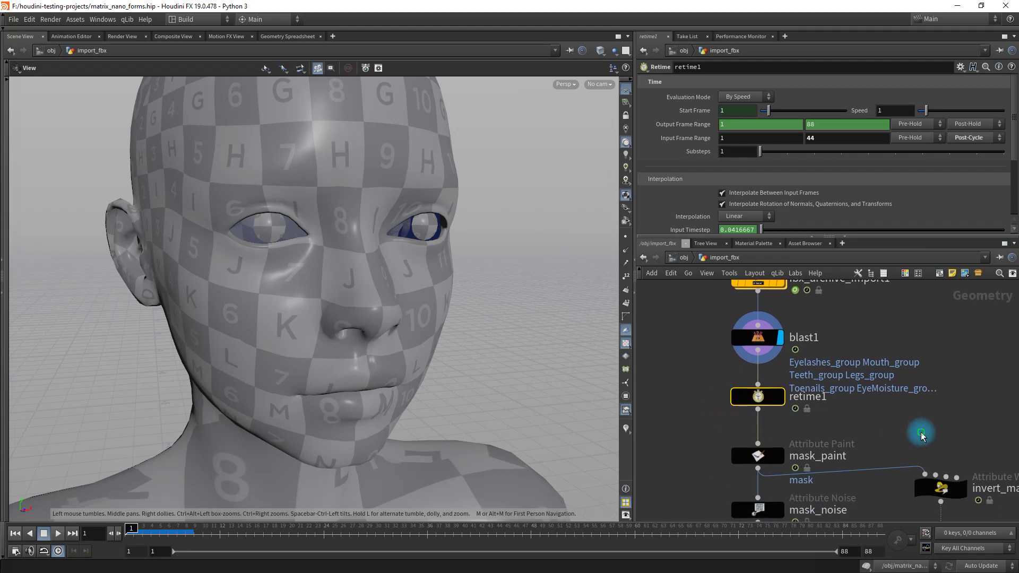
Step: Display the output of the mask_paint node and show its parameters
{"action": "middle_click_drag", "start_coordinate": [922, 435], "coordinate": [903, 400]}
{"action": "mouse_move", "coordinate": [743, 420]}
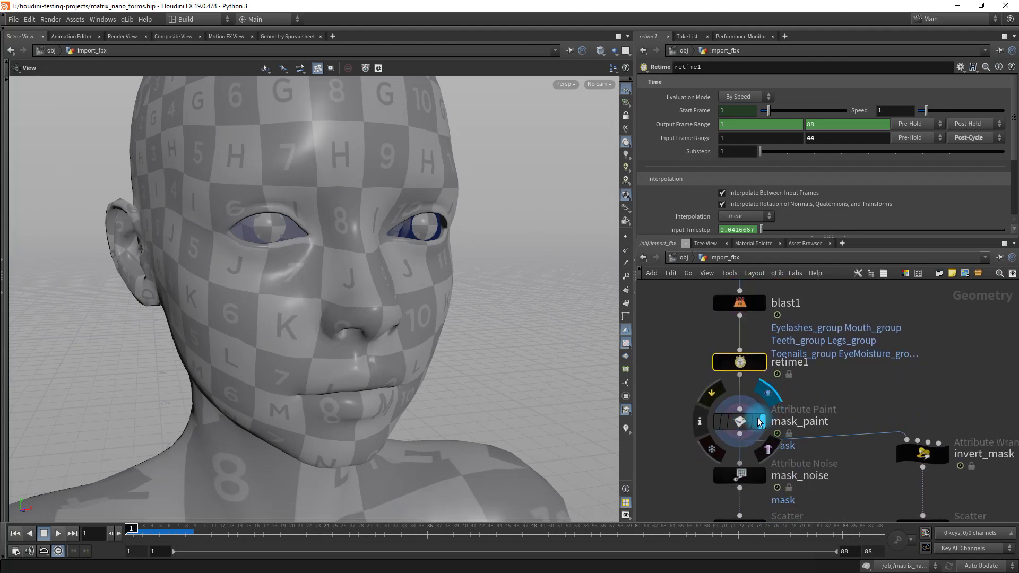
{"action": "left_click", "coordinate": [739, 423]}
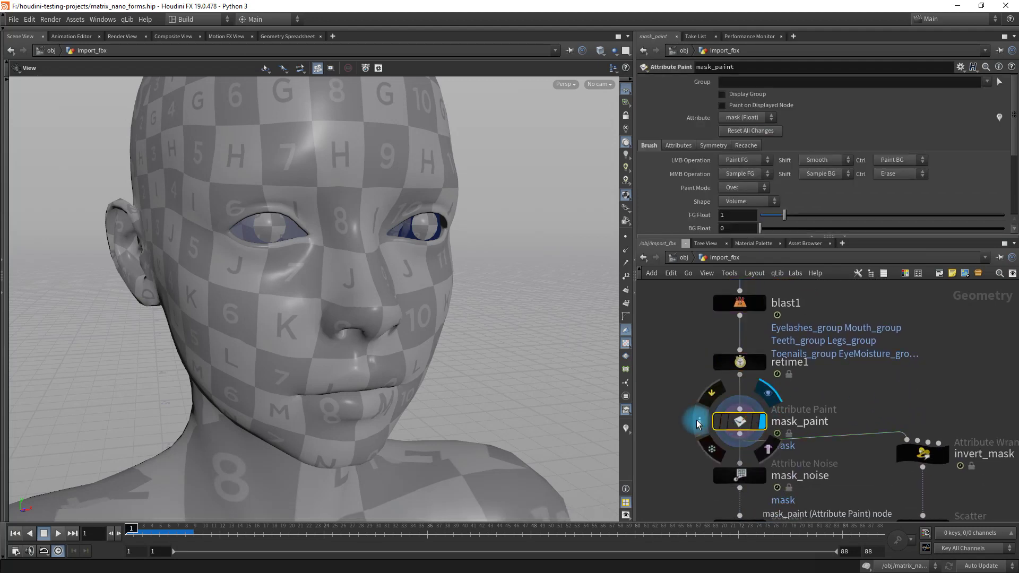
Step: Visualize the mask point attribute of the mask_paint node as colors on the character
{"action": "middle_click", "coordinate": [729, 423]}
{"action": "left_click_drag", "start_coordinate": [765, 241], "coordinate": [777, 228]}
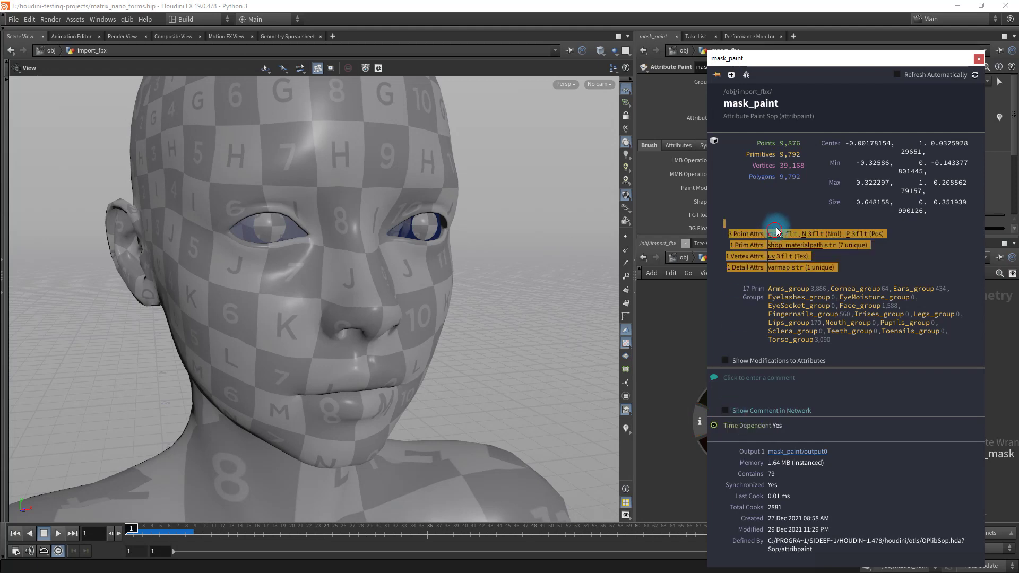
{"action": "left_click", "coordinate": [776, 236]}
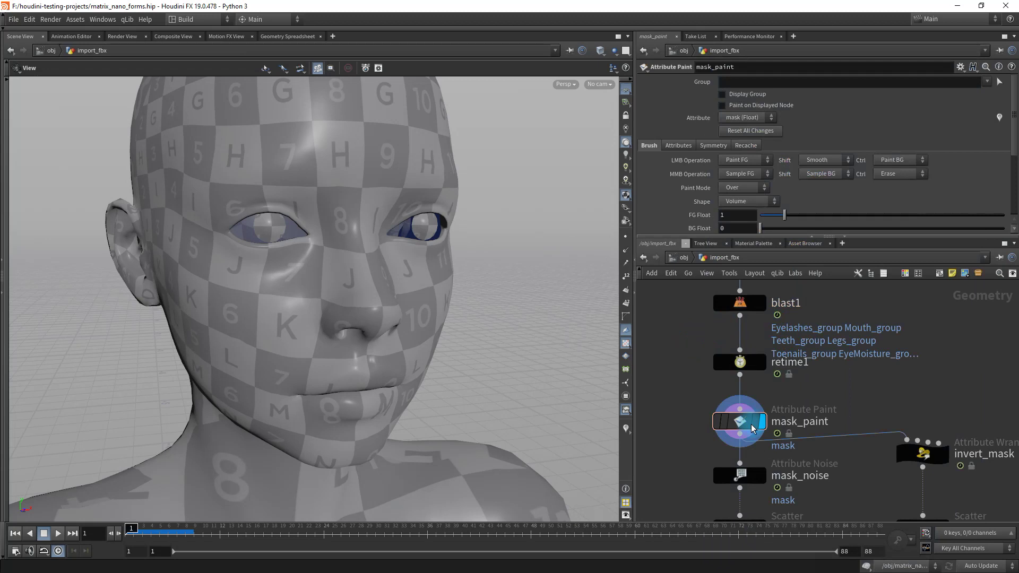
{"action": "left_click", "coordinate": [701, 425]}
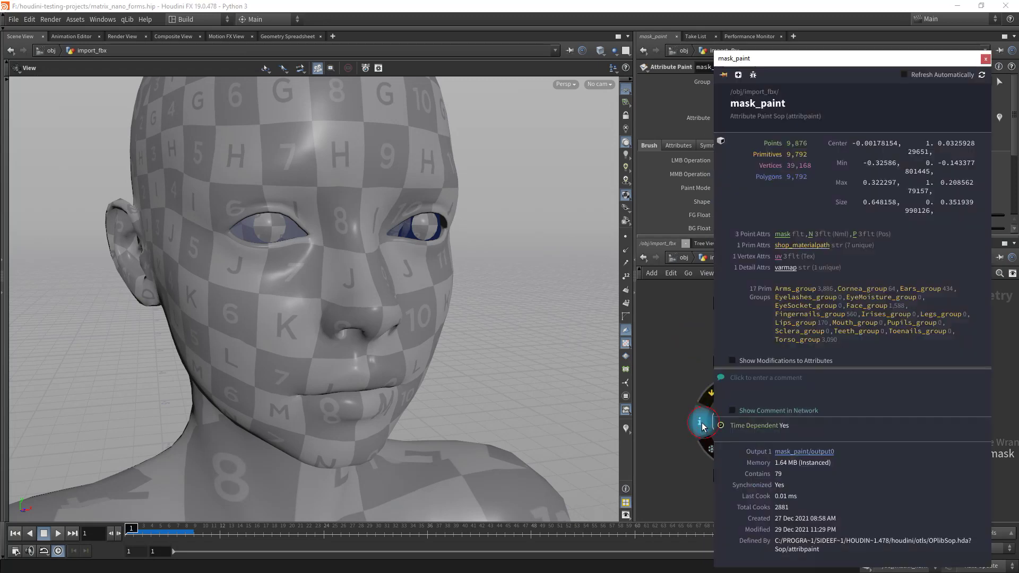
{"action": "left_click", "coordinate": [626, 431]}
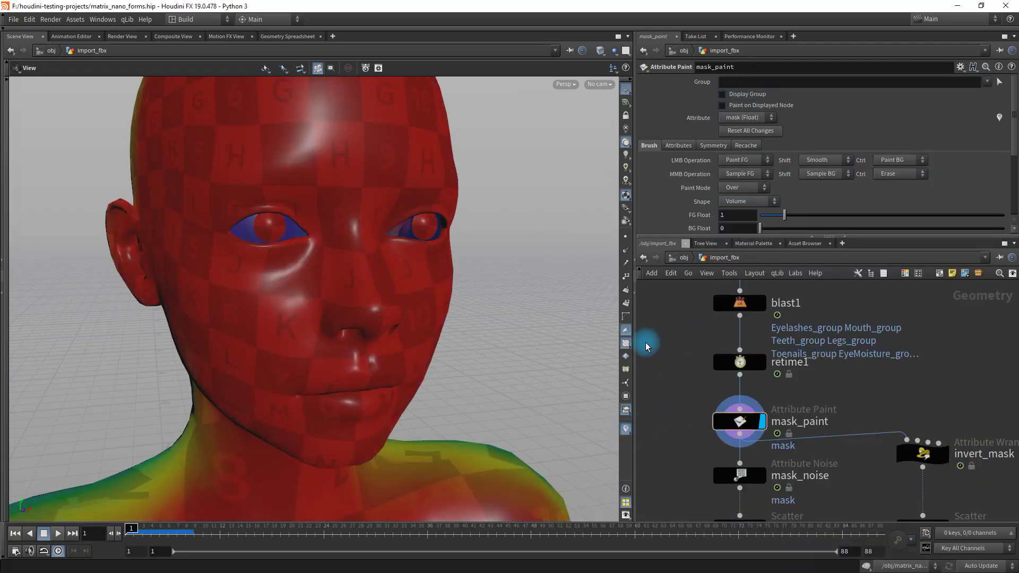
Step: Examine from several angles how the painted mask is distributed over the character's face, head and shoulders
{"action": "right_click_drag", "start_coordinate": [393, 274], "coordinate": [294, 274]}
{"action": "middle_click_drag", "start_coordinate": [366, 272], "coordinate": [373, 281]}
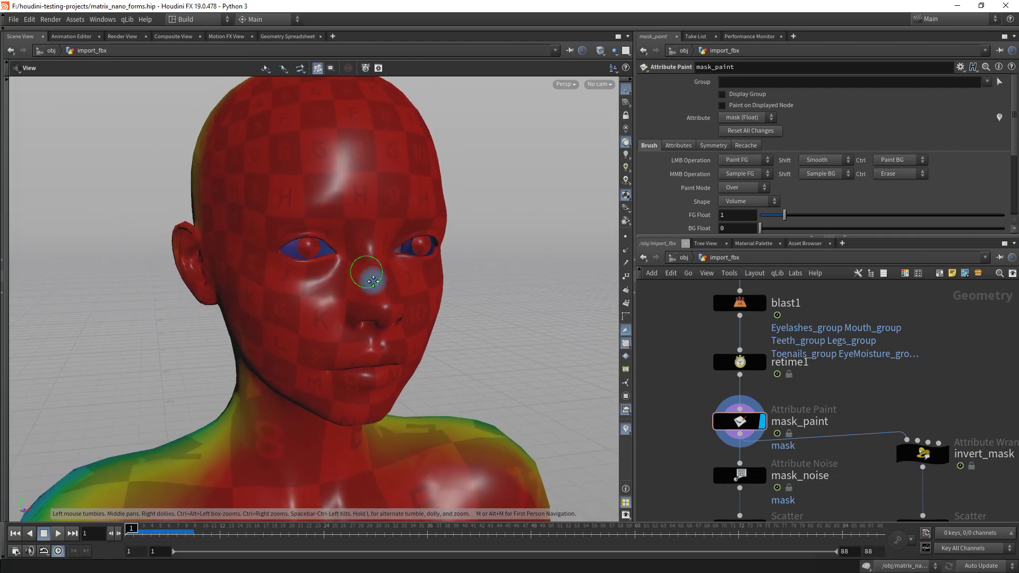
{"action": "left_click_drag", "start_coordinate": [373, 280], "coordinate": [413, 280], "text": "alt"}
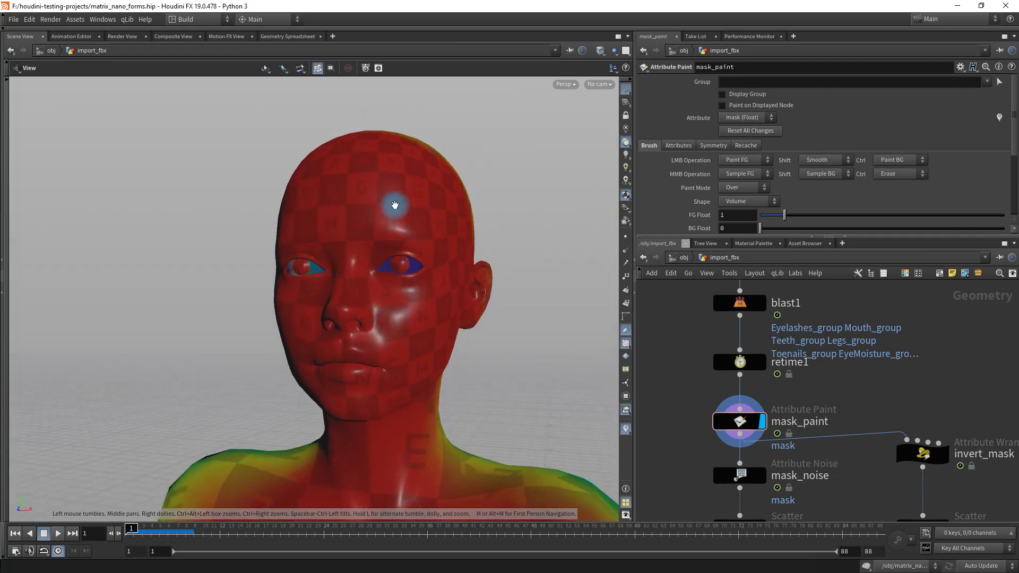
{"action": "left_click_drag", "start_coordinate": [420, 336], "coordinate": [492, 275], "text": "alt"}
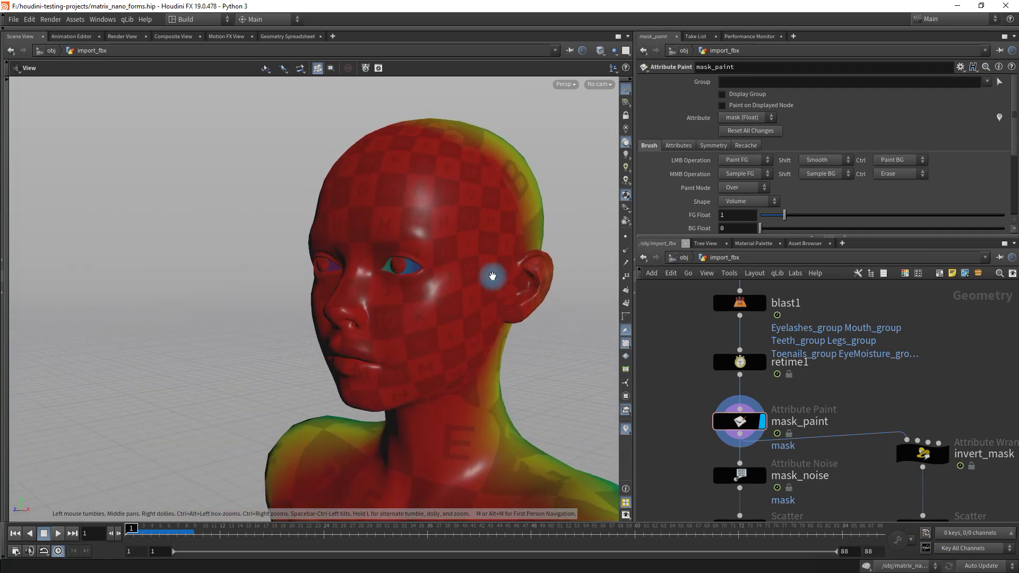
{"action": "left_click_drag", "start_coordinate": [415, 344], "coordinate": [539, 357], "text": "alt"}
{"action": "mouse_move", "coordinate": [758, 428]}
{"action": "left_click", "coordinate": [823, 418]}
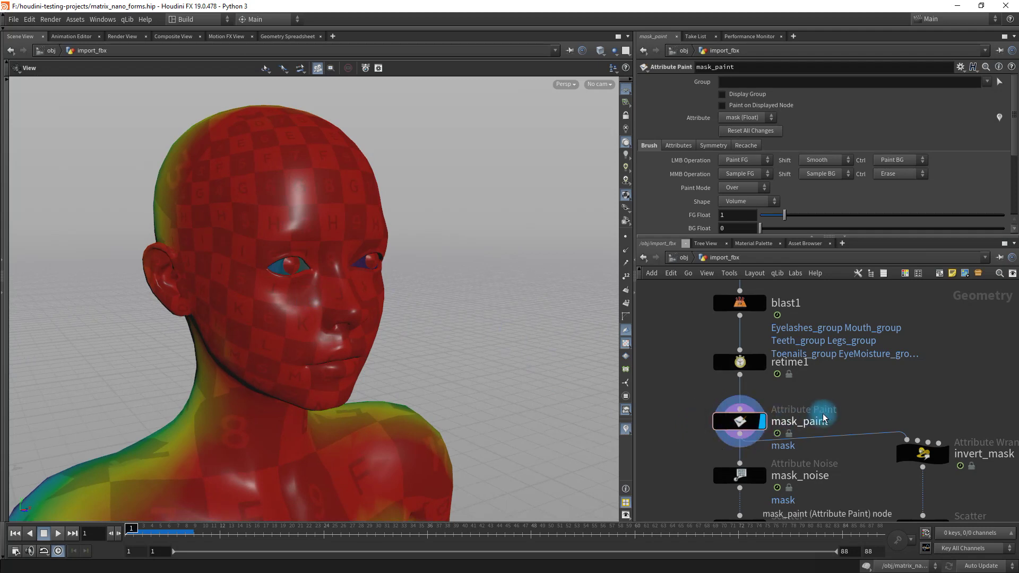
{"action": "left_click_drag", "start_coordinate": [371, 274], "coordinate": [267, 160], "text": "alt"}
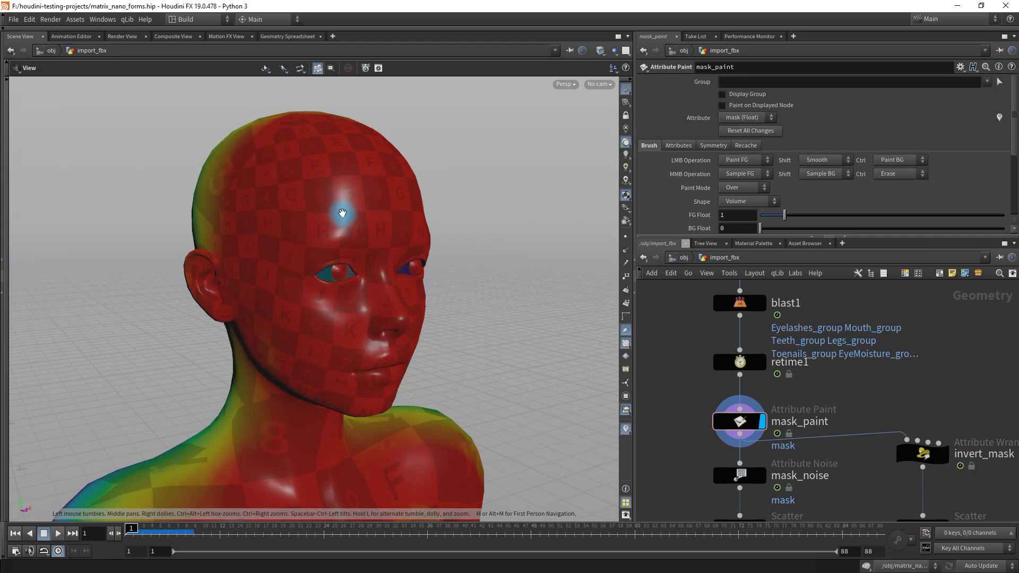
{"action": "left_click_drag", "start_coordinate": [342, 213], "coordinate": [210, 173], "text": "alt"}
{"action": "left_click_drag", "start_coordinate": [175, 244], "coordinate": [307, 313], "text": "alt"}
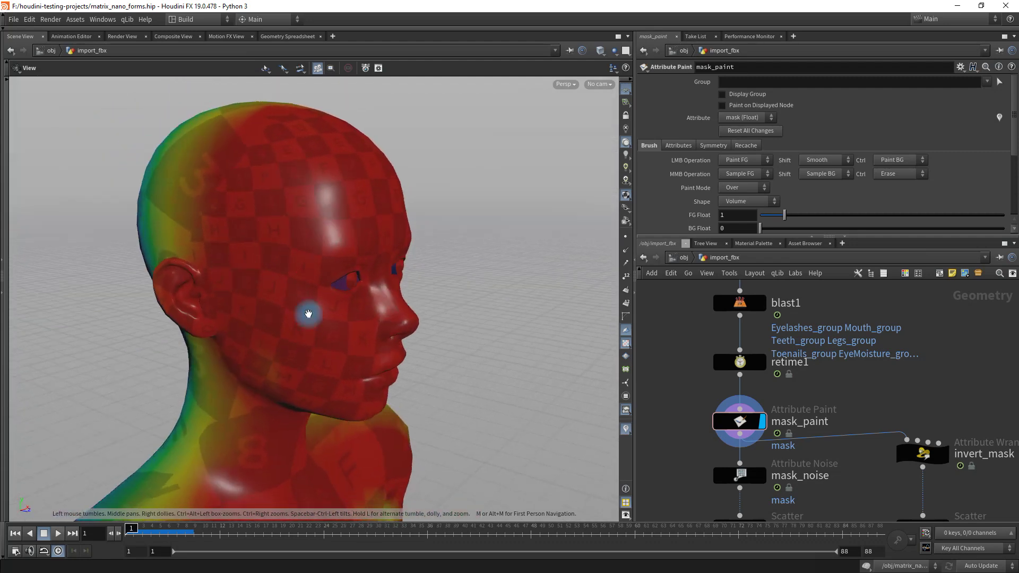
Step: Activate the Attribute Paint tool of mask_paint briefly, leave it, and turn the mask attribute visualization back on
{"action": "mouse_move", "coordinate": [740, 430]}
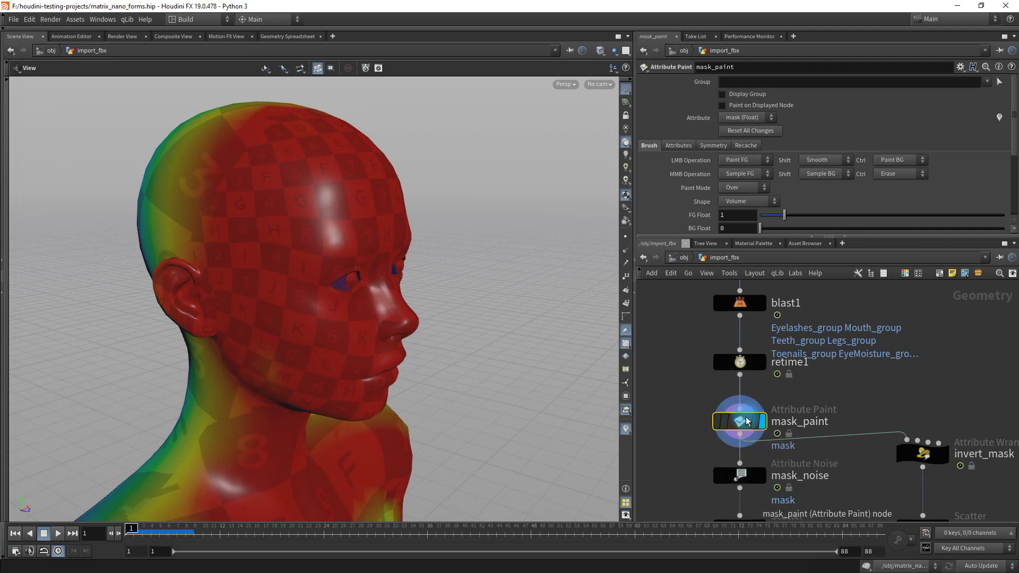
{"action": "key", "text": "Return"}
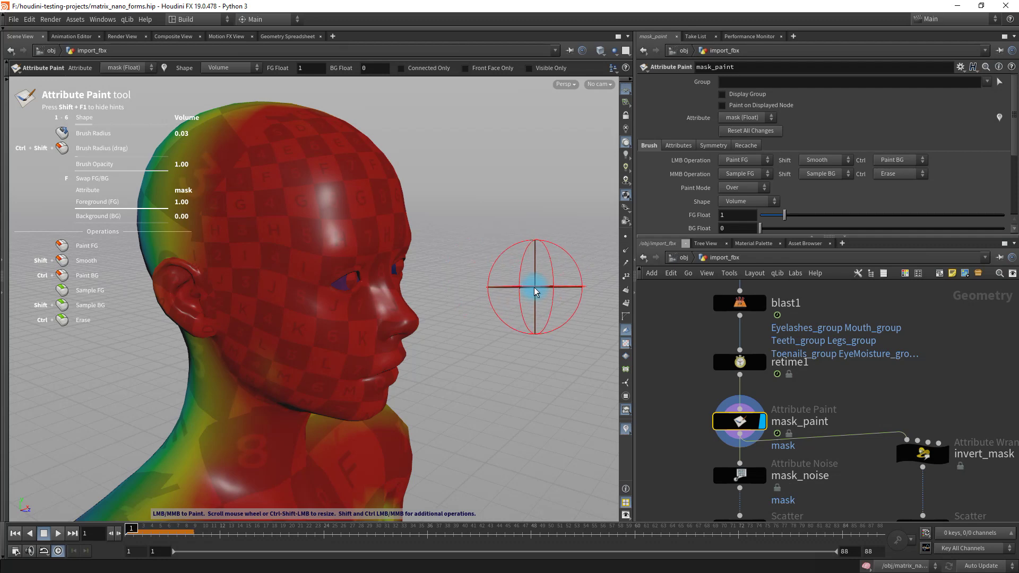
{"action": "key", "text": "Escape"}
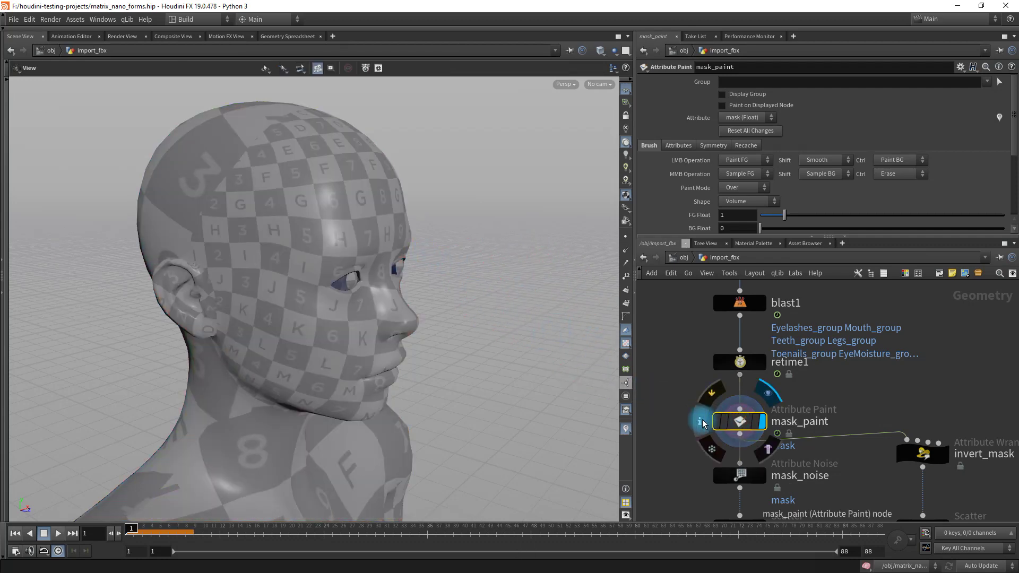
{"action": "left_click", "coordinate": [699, 421]}
{"action": "left_click", "coordinate": [780, 234]}
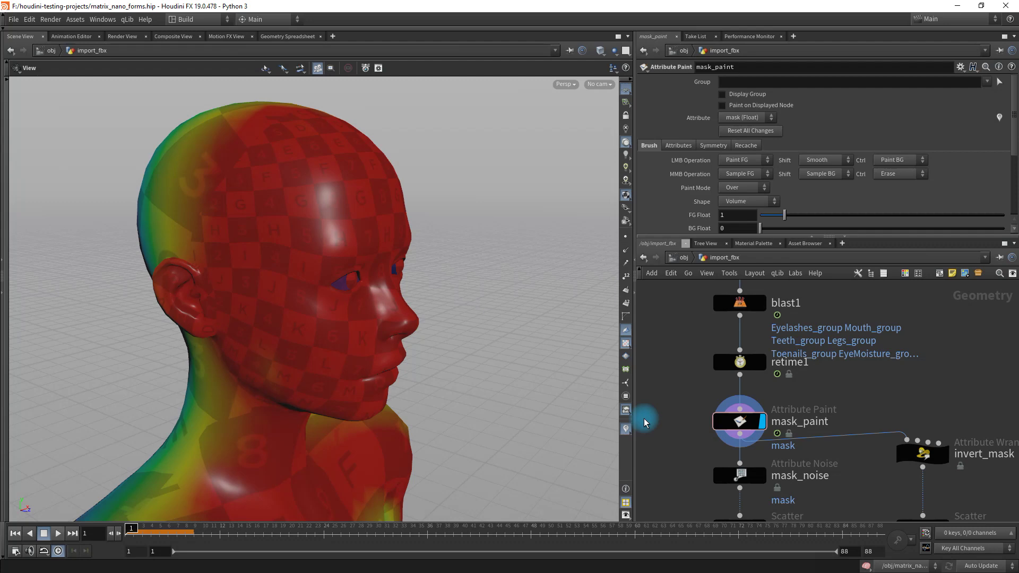
Step: Display the output of the mask_noise node and show its noise parameters
{"action": "middle_click_drag", "start_coordinate": [658, 424], "coordinate": [648, 375]}
{"action": "mouse_move", "coordinate": [741, 430]}
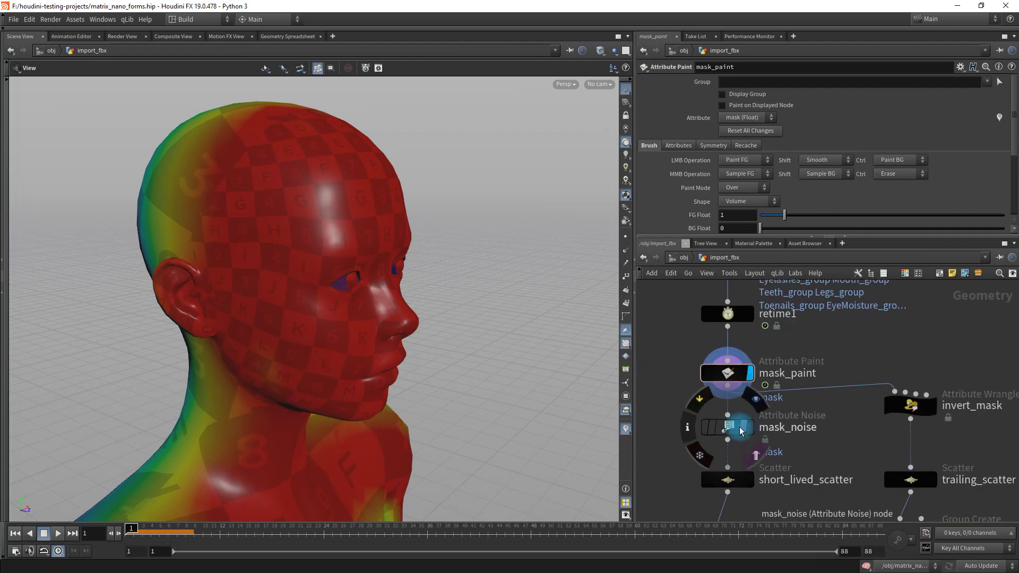
{"action": "left_click", "coordinate": [757, 409]}
{"action": "left_click", "coordinate": [727, 427]}
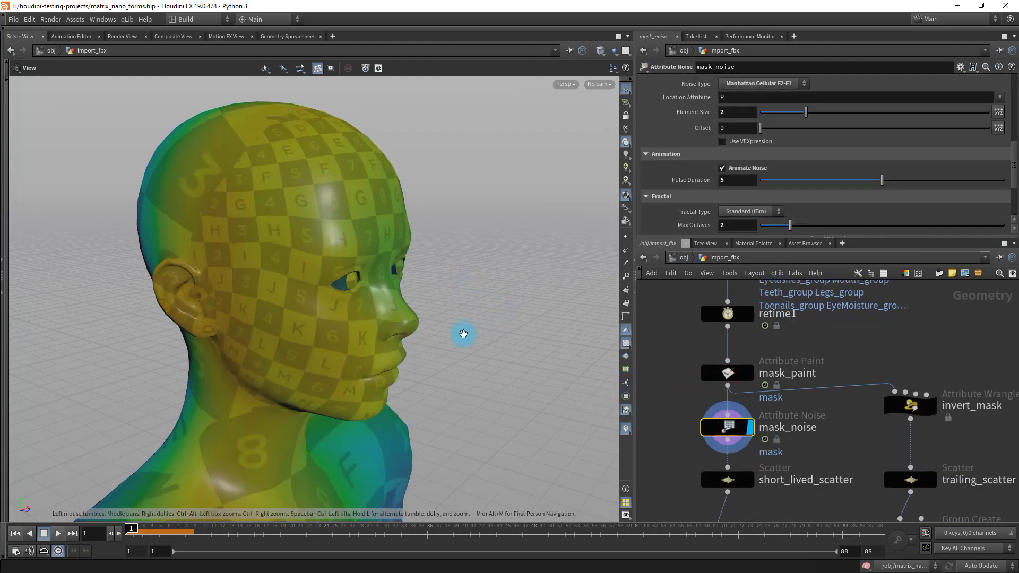
Step: Play the animated mask noise on the character's head briefly, then return to frame 1
{"action": "left_click_drag", "start_coordinate": [463, 333], "coordinate": [365, 216]}
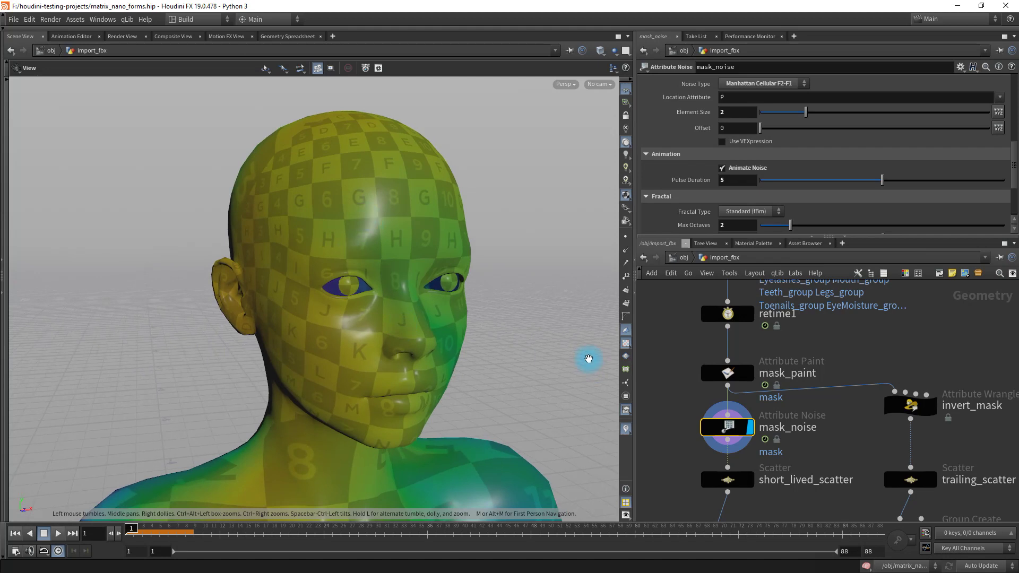
{"action": "middle_click_drag", "start_coordinate": [505, 331], "coordinate": [502, 331]}
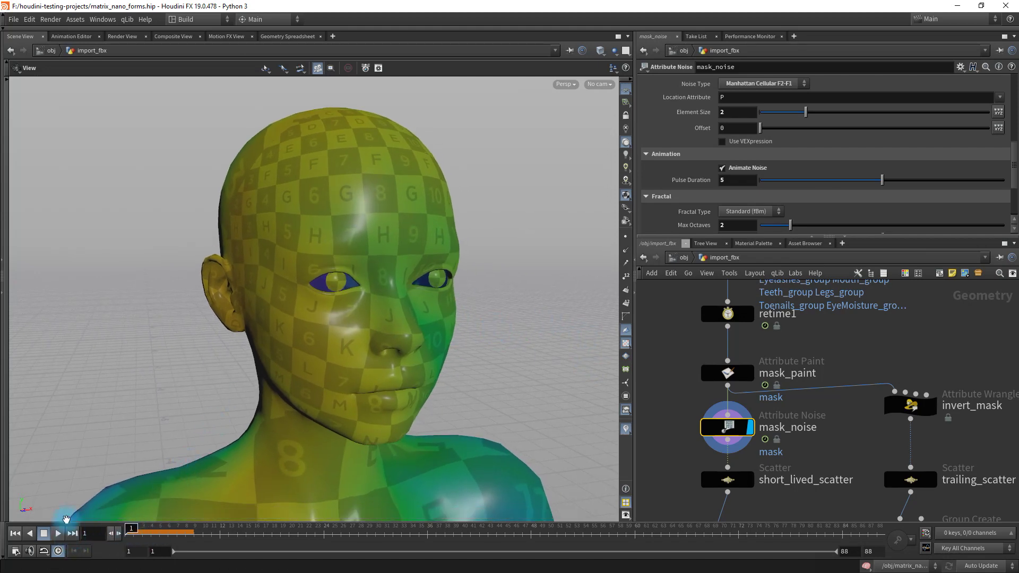
{"action": "left_click", "coordinate": [58, 533]}
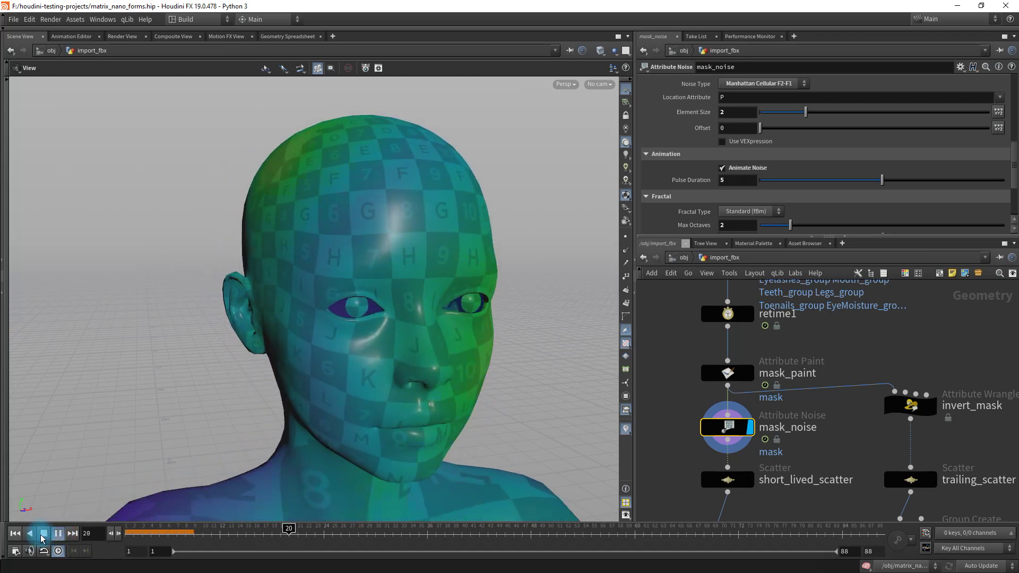
{"action": "left_click", "coordinate": [44, 535]}
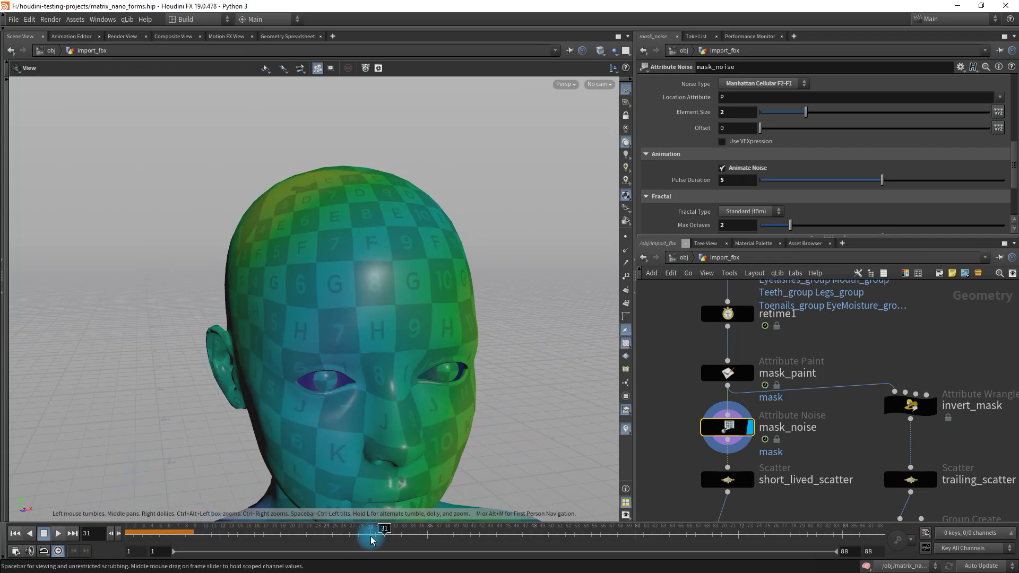
{"action": "left_click_drag", "start_coordinate": [383, 528], "coordinate": [131, 529]}
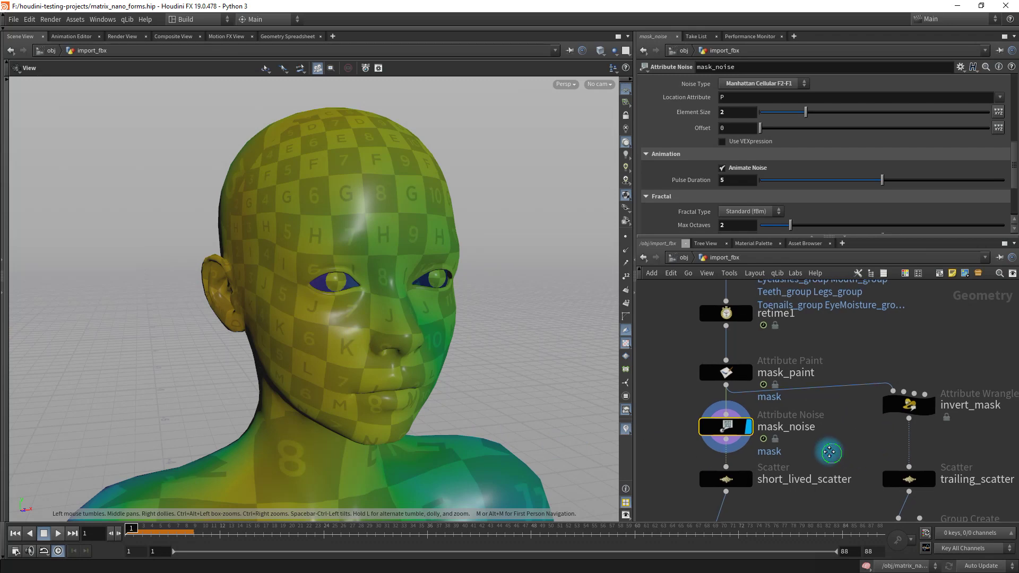
Step: Display the output of the short_lived_scatter node and show its scatter parameters
{"action": "middle_click_drag", "start_coordinate": [832, 450], "coordinate": [818, 440]}
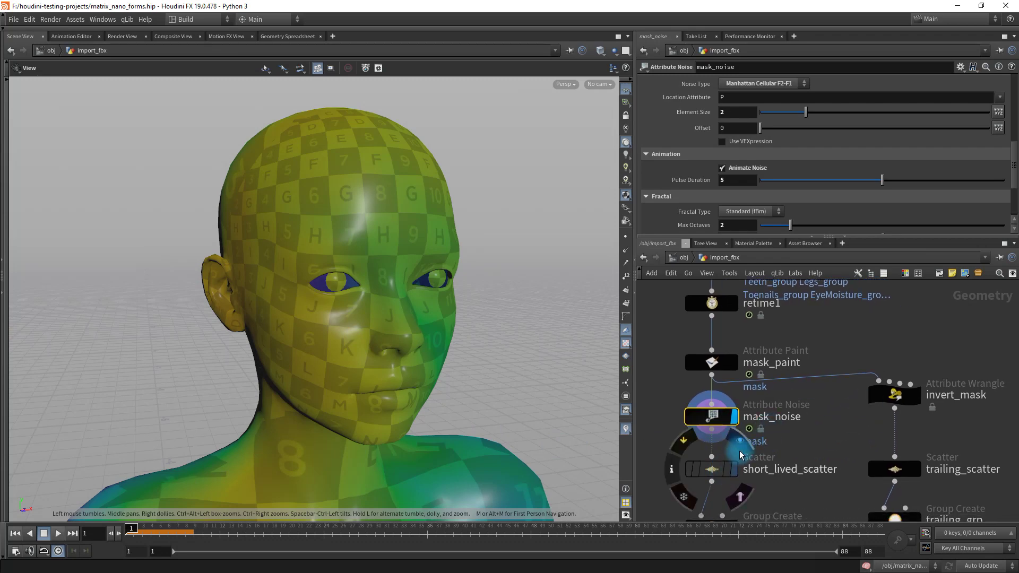
{"action": "left_click", "coordinate": [731, 468]}
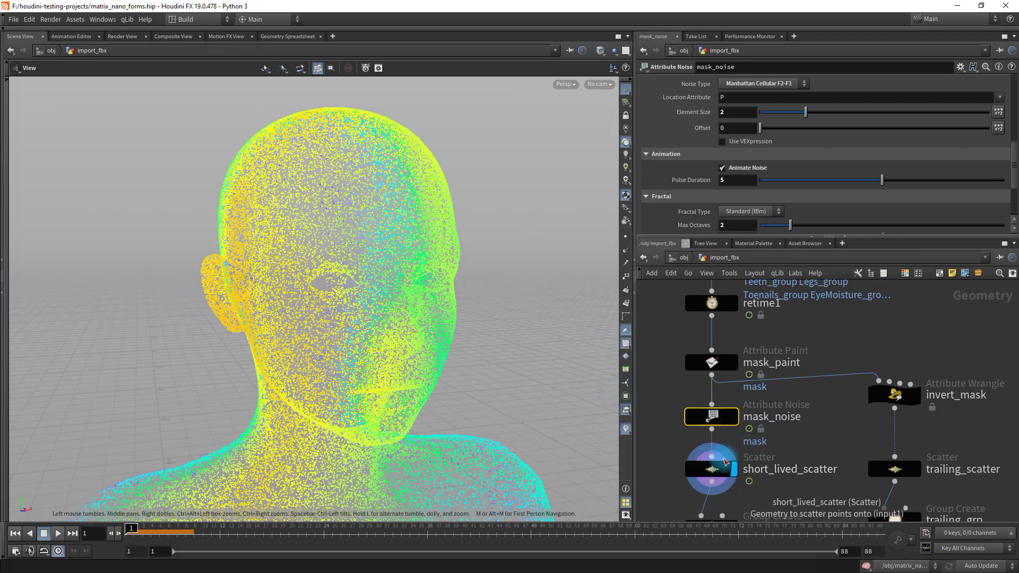
{"action": "left_click", "coordinate": [714, 469]}
Step: Examine from all sides how densely the points of short_lived_scatter cover the character's head, torso and arms
{"action": "right_click_drag", "start_coordinate": [512, 310], "coordinate": [406, 326]}
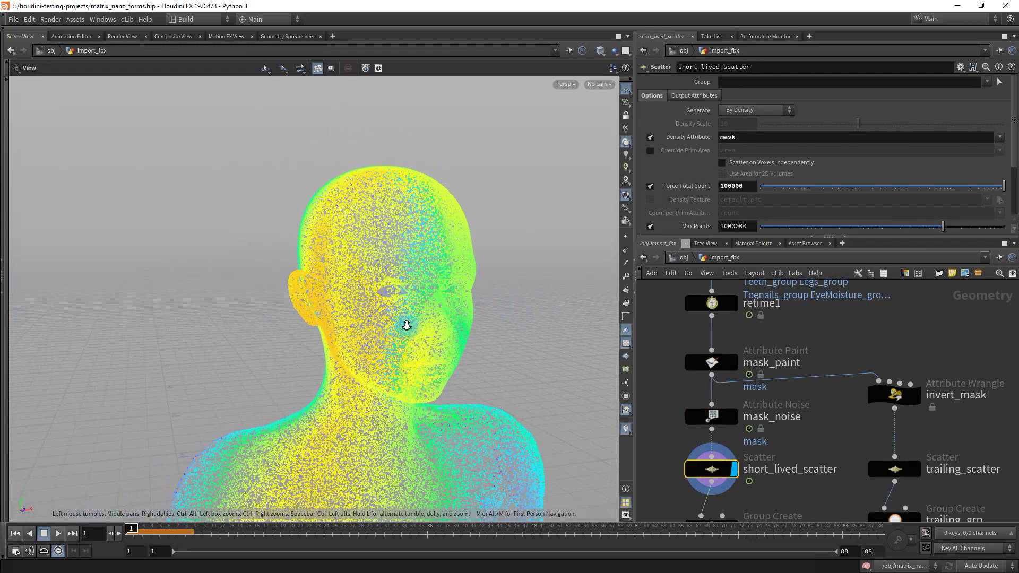
{"action": "middle_click_drag", "start_coordinate": [514, 320], "coordinate": [447, 214]}
{"action": "right_click_drag", "start_coordinate": [448, 214], "coordinate": [318, 273]}
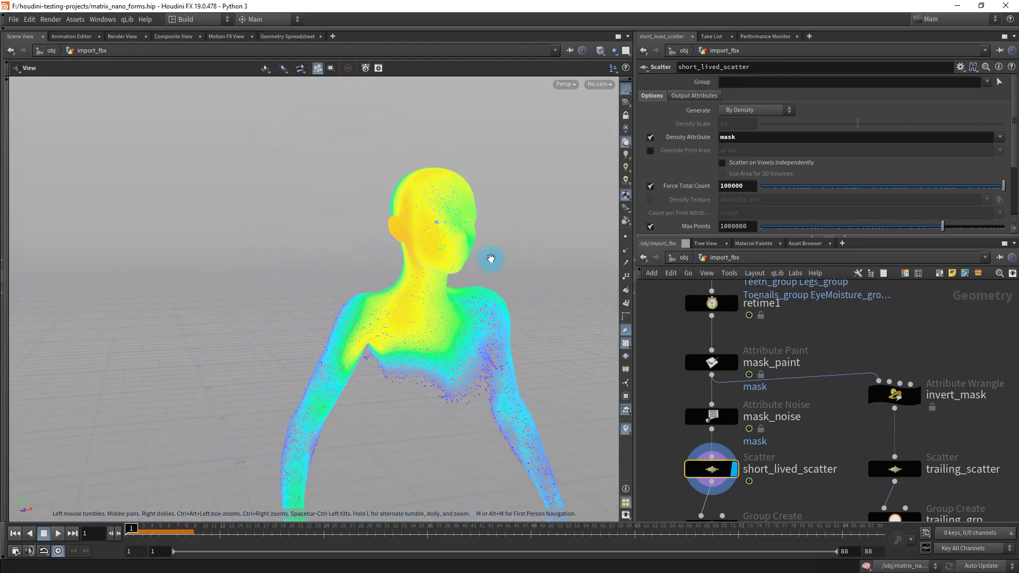
{"action": "middle_click_drag", "start_coordinate": [488, 259], "coordinate": [391, 227]}
{"action": "left_click_drag", "start_coordinate": [412, 242], "coordinate": [484, 324]}
{"action": "middle_click_drag", "start_coordinate": [484, 323], "coordinate": [473, 250]}
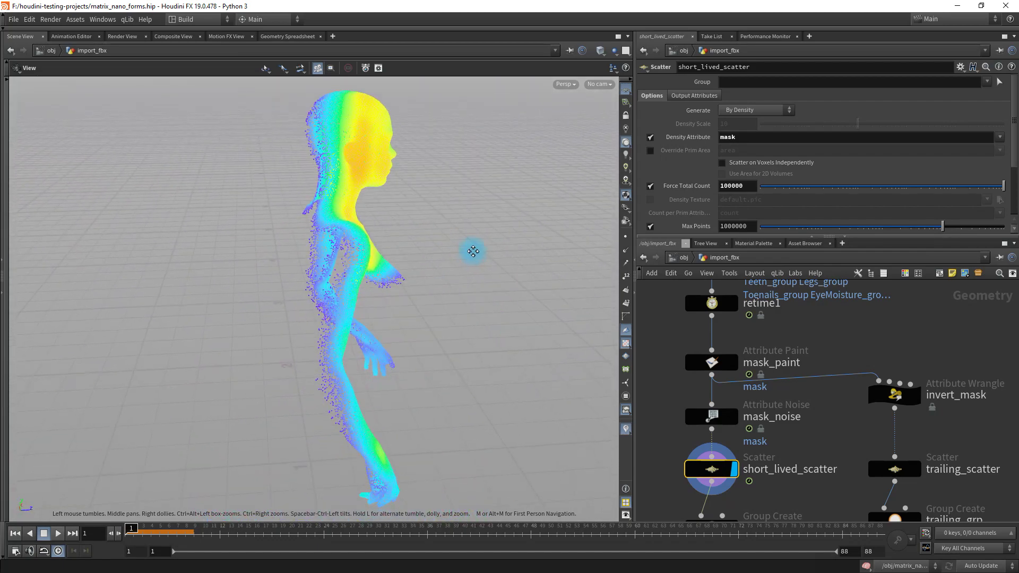
{"action": "right_click_drag", "start_coordinate": [482, 293], "coordinate": [466, 320]}
{"action": "left_click_drag", "start_coordinate": [348, 172], "coordinate": [363, 216]}
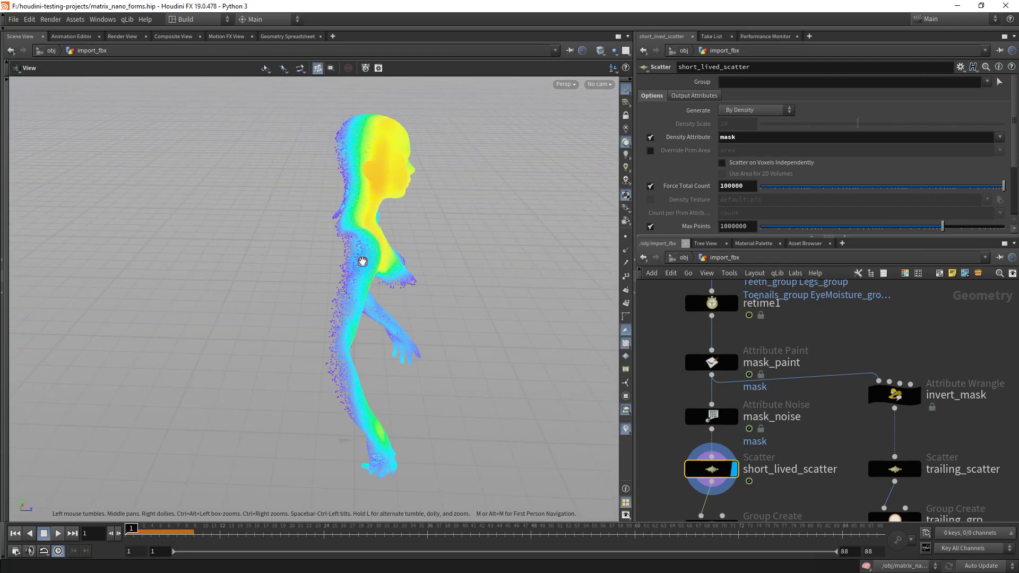
{"action": "left_click_drag", "start_coordinate": [362, 261], "coordinate": [264, 261]}
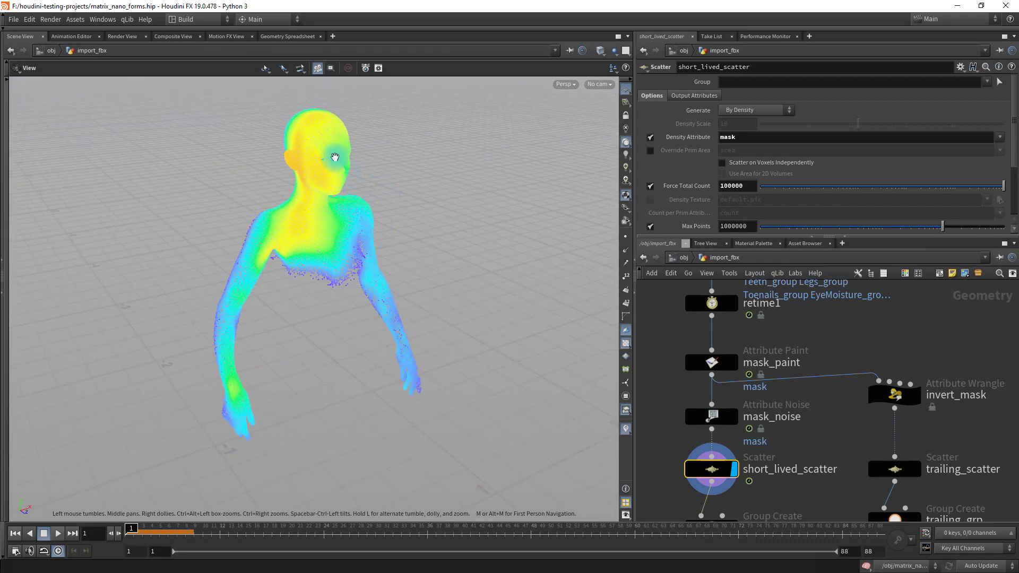
{"action": "right_click_drag", "start_coordinate": [335, 157], "coordinate": [498, 200]}
{"action": "left_click_drag", "start_coordinate": [350, 168], "coordinate": [223, 158]}
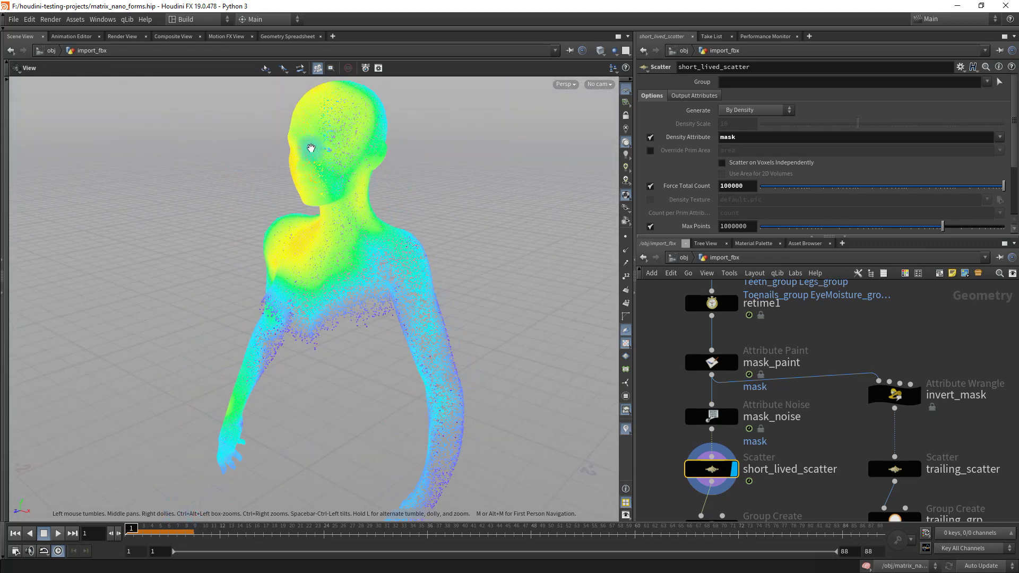
{"action": "left_click_drag", "start_coordinate": [311, 148], "coordinate": [356, 182]}
{"action": "middle_click_drag", "start_coordinate": [295, 200], "coordinate": [336, 218]}
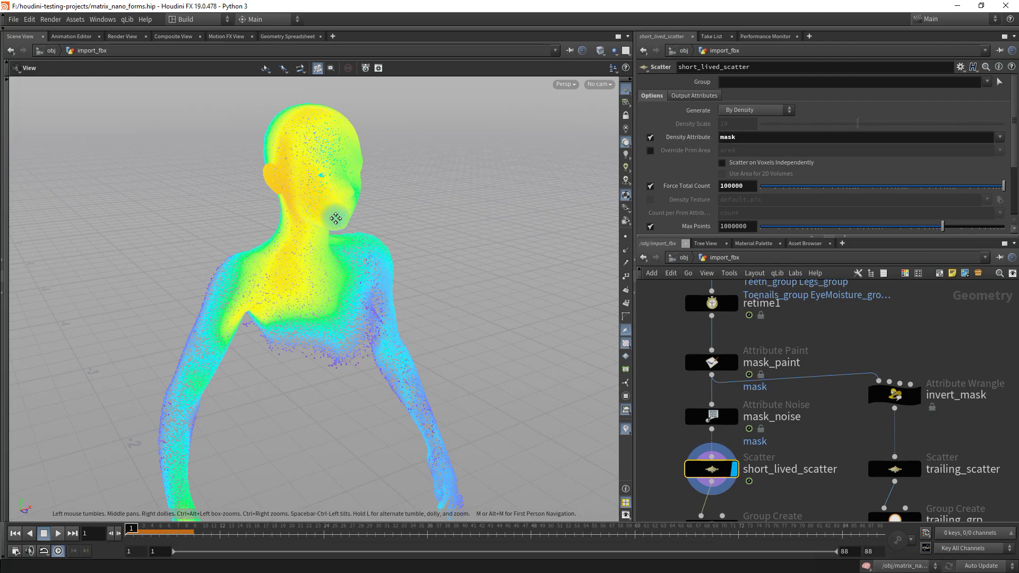
{"action": "mouse_move", "coordinate": [335, 219]}
{"action": "left_mouse_down"}
{"action": "mouse_move", "coordinate": [409, 211]}
{"action": "mouse_move", "coordinate": [320, 203]}
{"action": "mouse_move", "coordinate": [332, 216]}
{"action": "left_mouse_up"}
{"action": "middle_click_drag", "start_coordinate": [332, 216], "coordinate": [286, 223]}
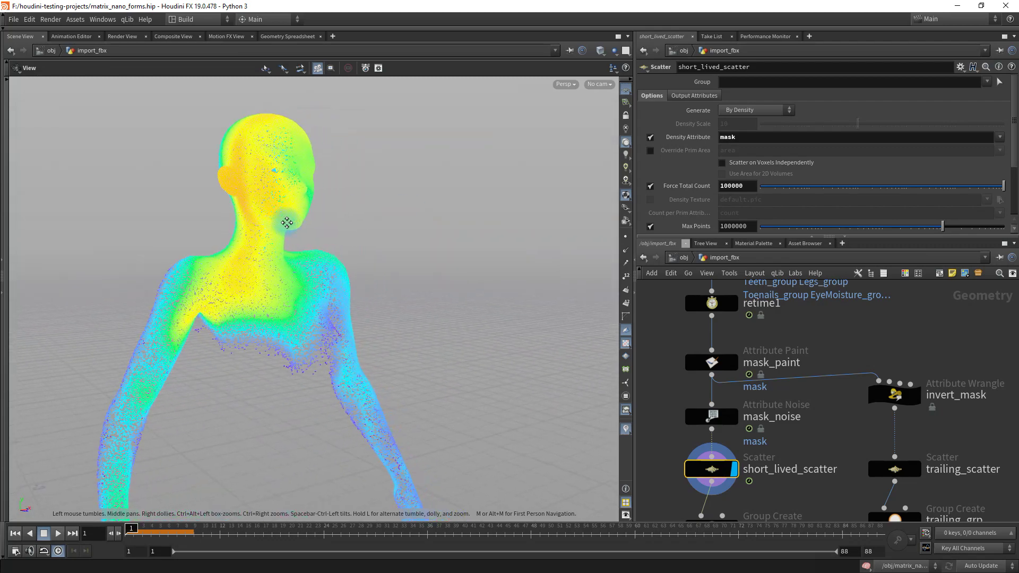
Step: Show the parameters of the invert_mask wrangle and examine its VEX expression
{"action": "left_click_drag", "start_coordinate": [286, 222], "coordinate": [332, 229]}
{"action": "middle_click_drag", "start_coordinate": [332, 229], "coordinate": [327, 239]}
{"action": "left_click", "coordinate": [851, 401]}
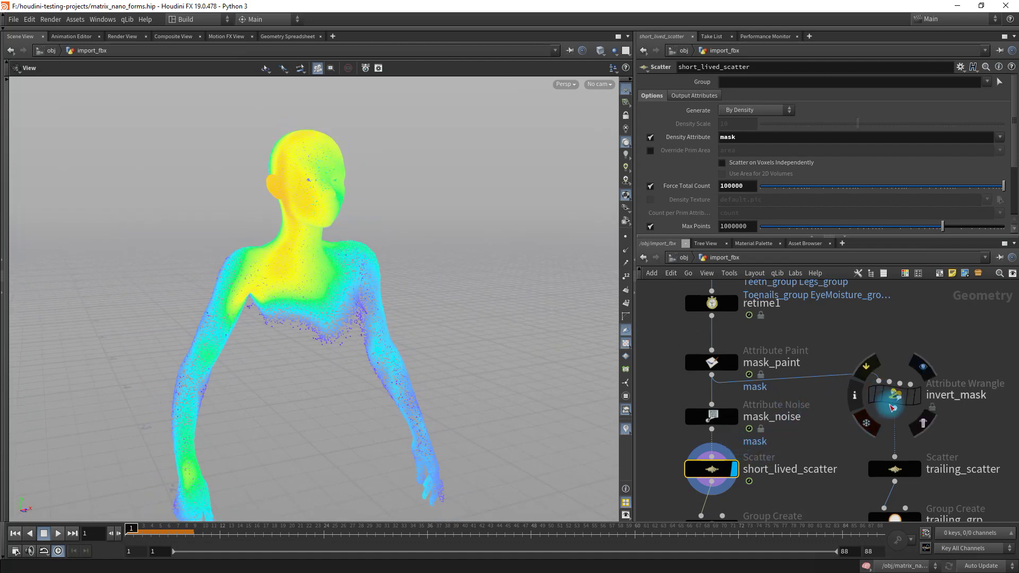
{"action": "left_click", "coordinate": [895, 402]}
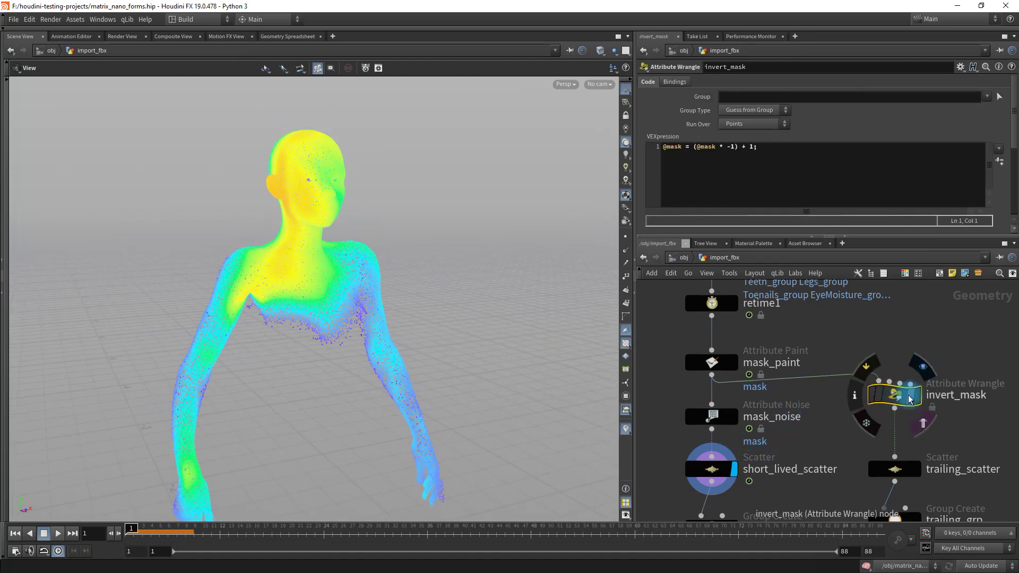
{"action": "left_click", "coordinate": [710, 173]}
{"action": "left_click", "coordinate": [662, 156]}
{"action": "left_click", "coordinate": [728, 153]}
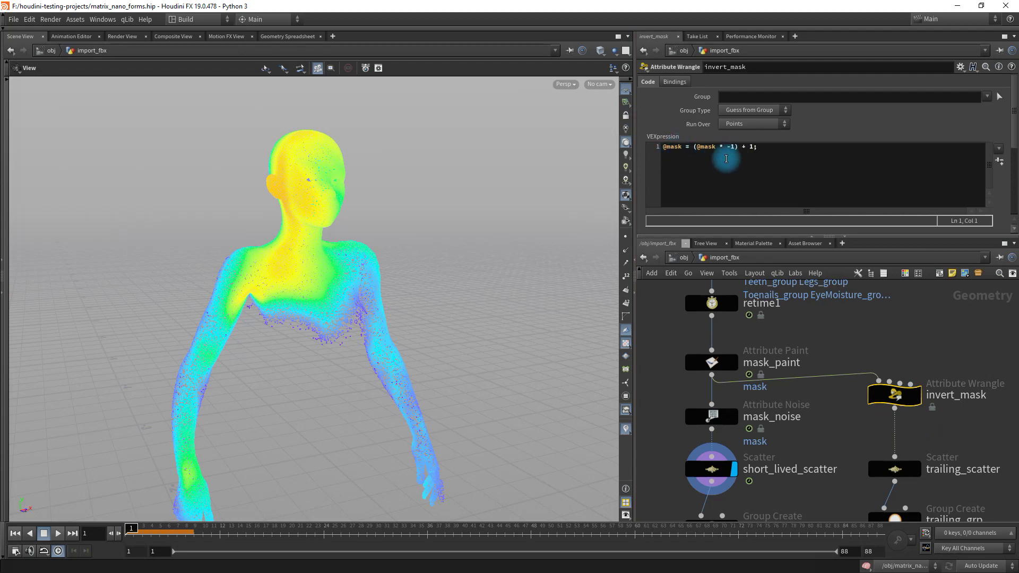
{"action": "left_click", "coordinate": [691, 159]}
{"action": "left_click", "coordinate": [732, 150]}
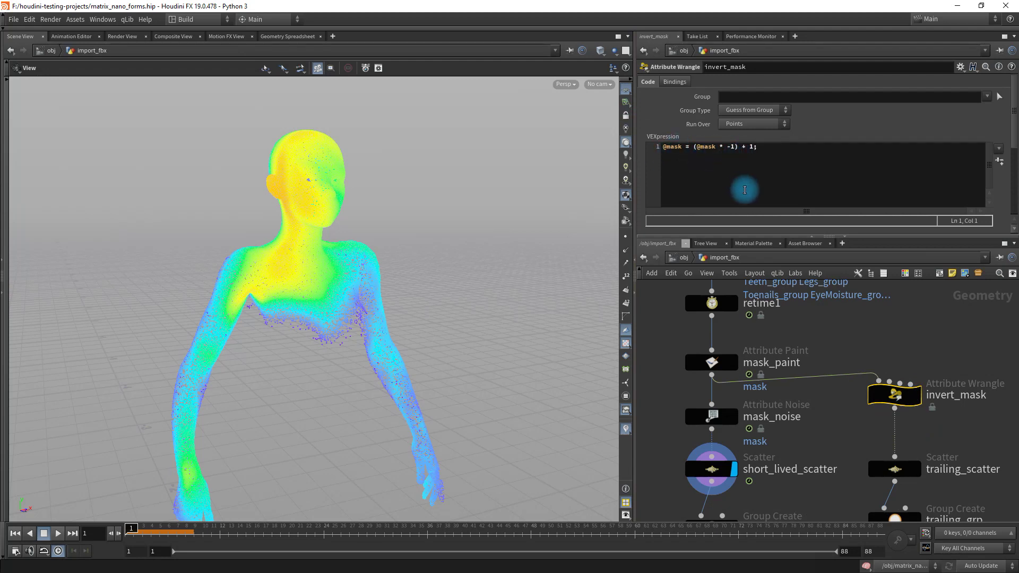
Step: Display the output of invert_mask, view it from the character's side, and switch to mask_paint's output to compare the masks
{"action": "mouse_move", "coordinate": [888, 396]}
{"action": "left_click", "coordinate": [926, 373]}
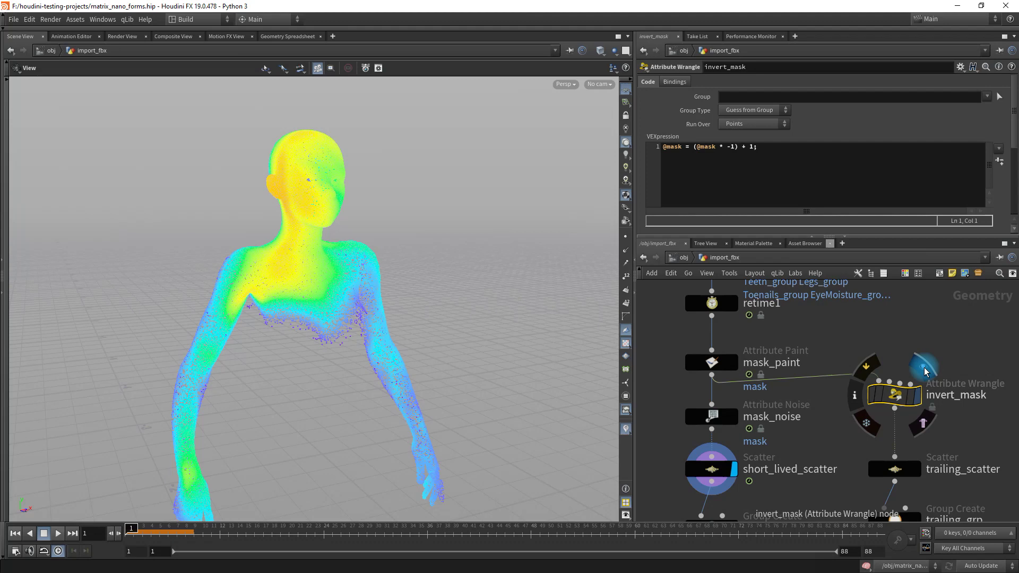
{"action": "left_click", "coordinate": [262, 345]}
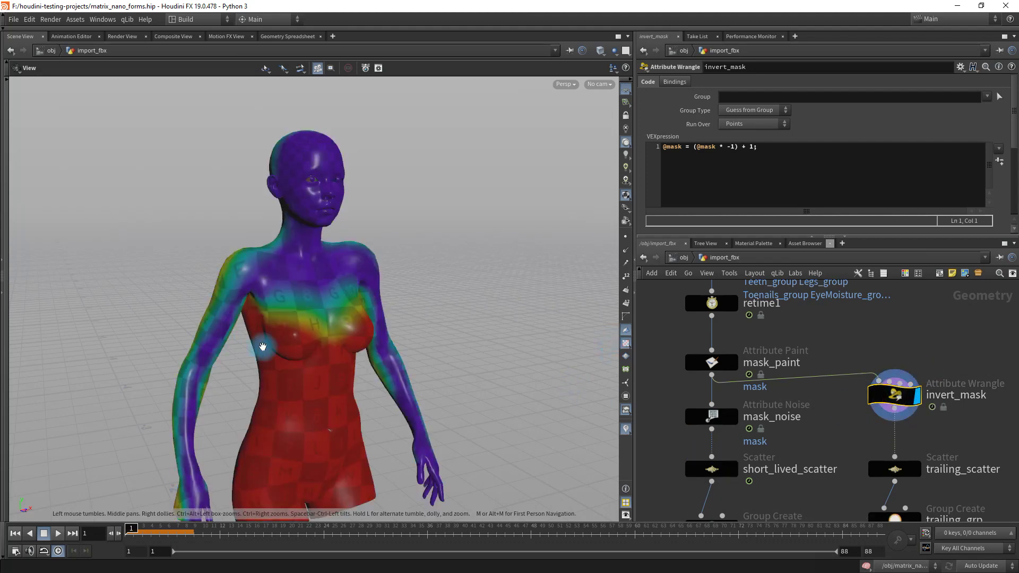
{"action": "left_click_drag", "start_coordinate": [305, 478], "coordinate": [165, 357]}
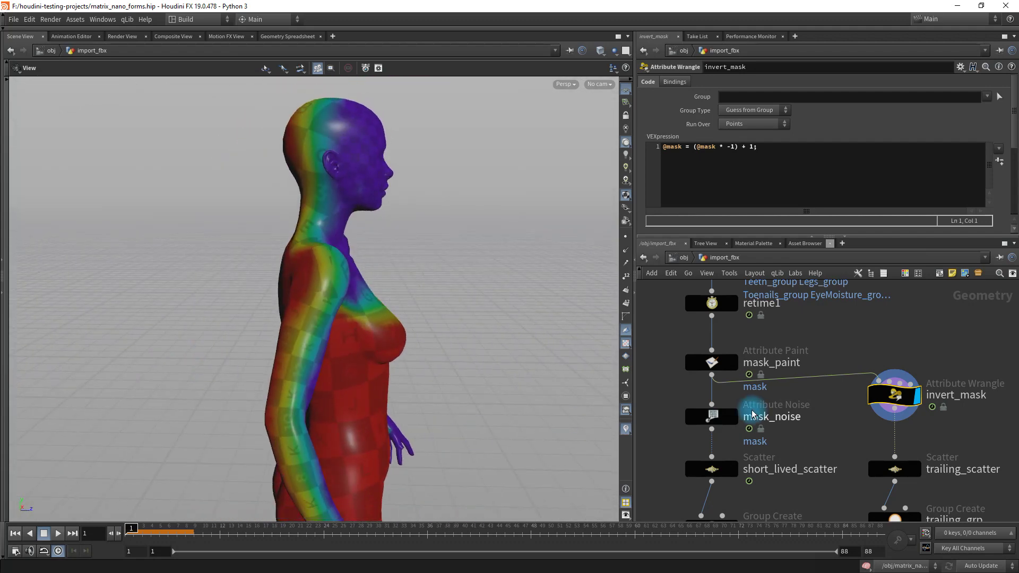
{"action": "left_click", "coordinate": [740, 338]}
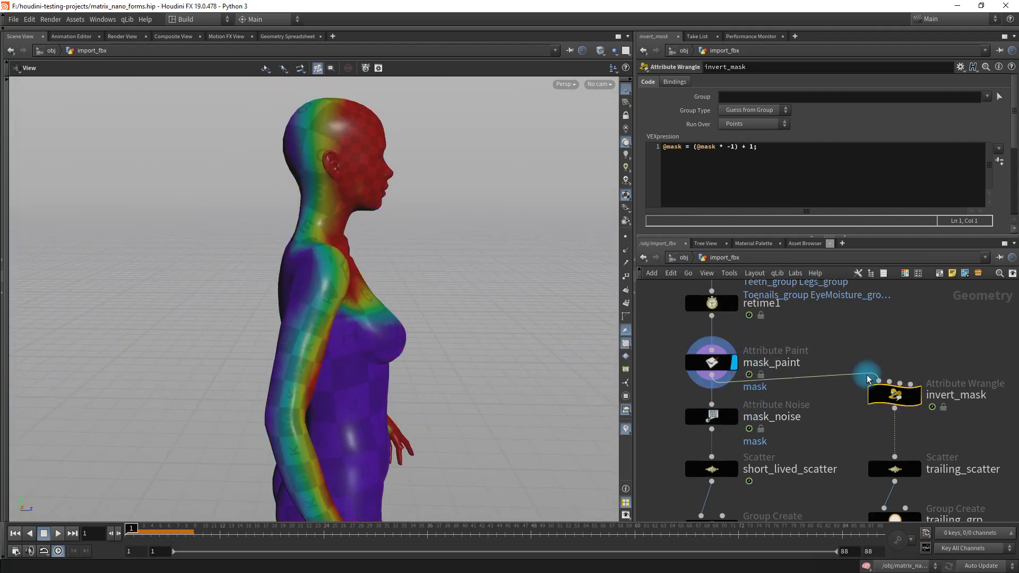
Step: Display the output of the trailing_scatter node and view its points from the character's side
{"action": "left_click", "coordinate": [925, 439]}
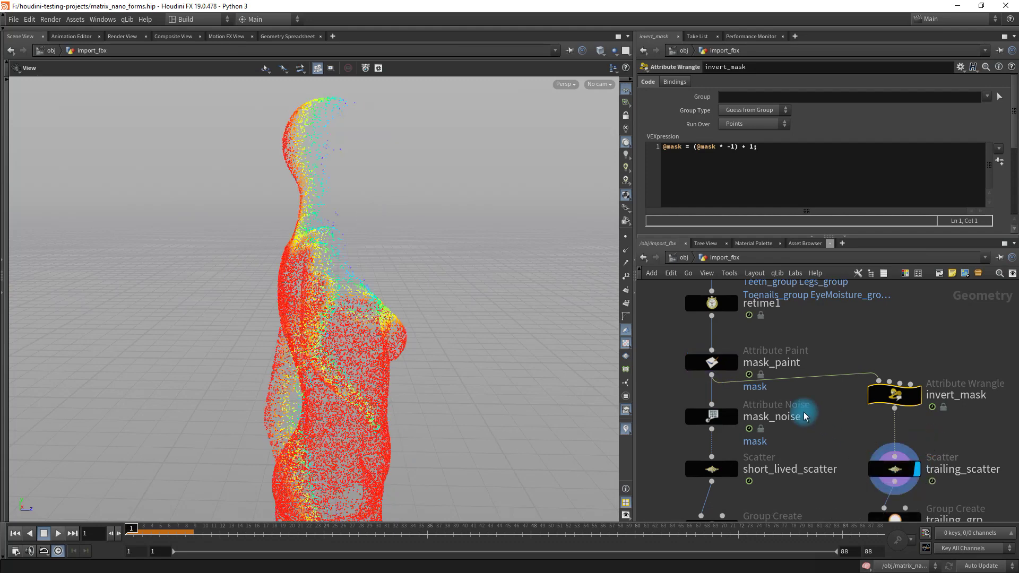
{"action": "mouse_move", "coordinate": [479, 418]}
{"action": "left_mouse_down"}
{"action": "mouse_move", "coordinate": [525, 396]}
{"action": "mouse_move", "coordinate": [490, 402]}
{"action": "left_mouse_up"}
{"action": "middle_click_drag", "start_coordinate": [489, 402], "coordinate": [490, 405]}
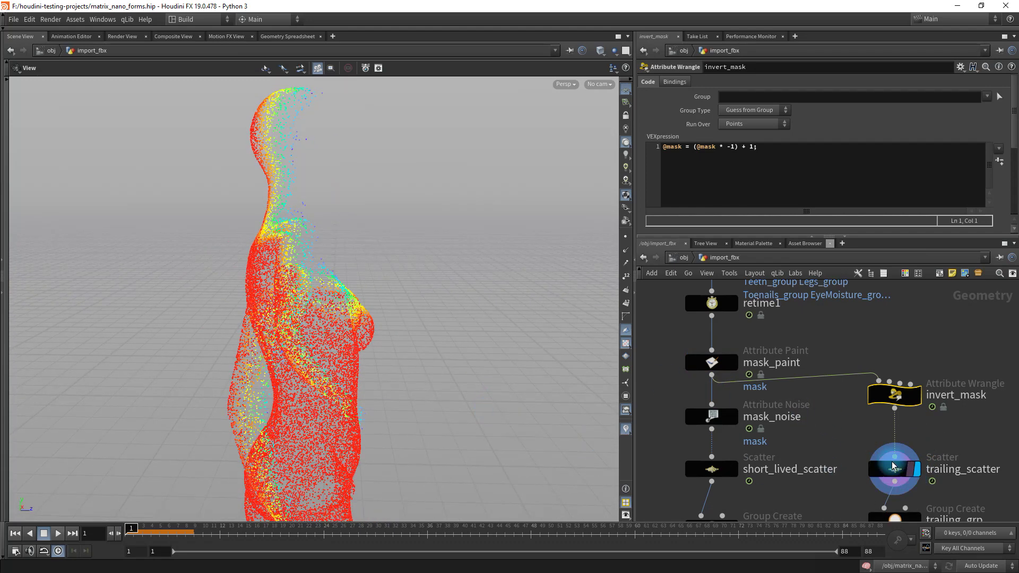
Step: Display the output of the short_lived_grp node and examine its group parameters
{"action": "middle_click_drag", "start_coordinate": [815, 423], "coordinate": [832, 314]}
{"action": "mouse_move", "coordinate": [725, 424]}
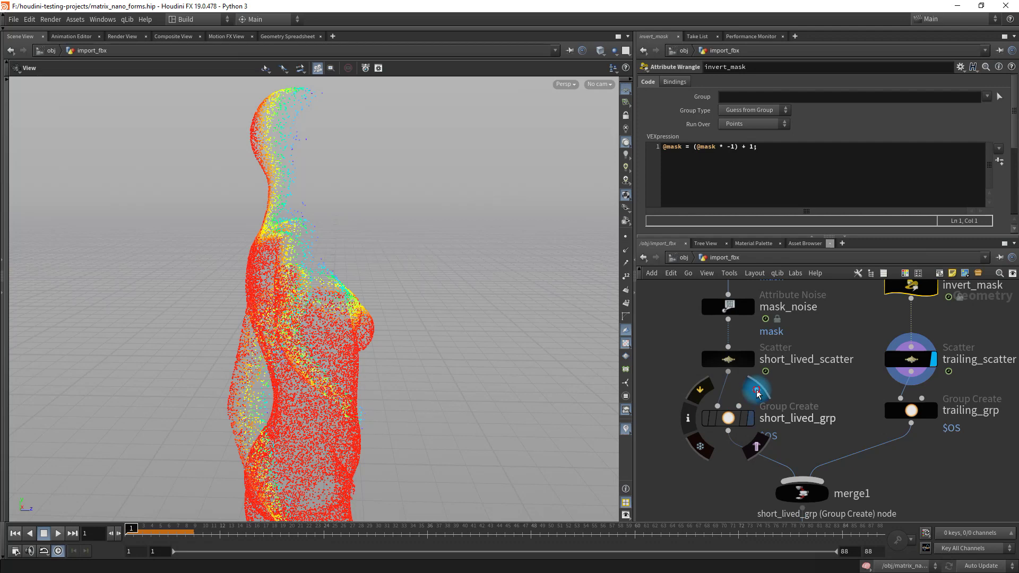
{"action": "left_click", "coordinate": [757, 392]}
{"action": "left_click", "coordinate": [734, 418]}
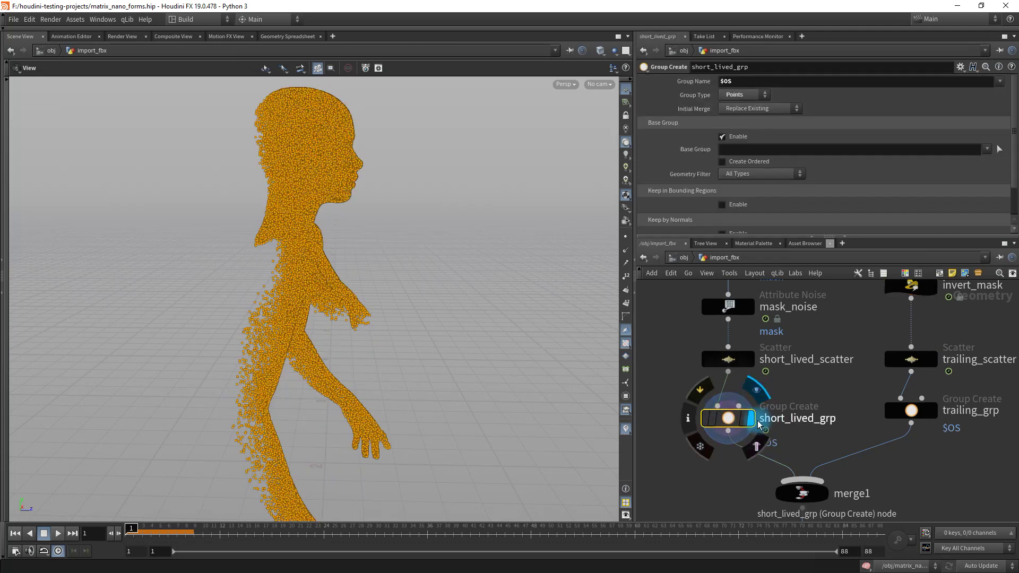
{"action": "left_click", "coordinate": [700, 153]}
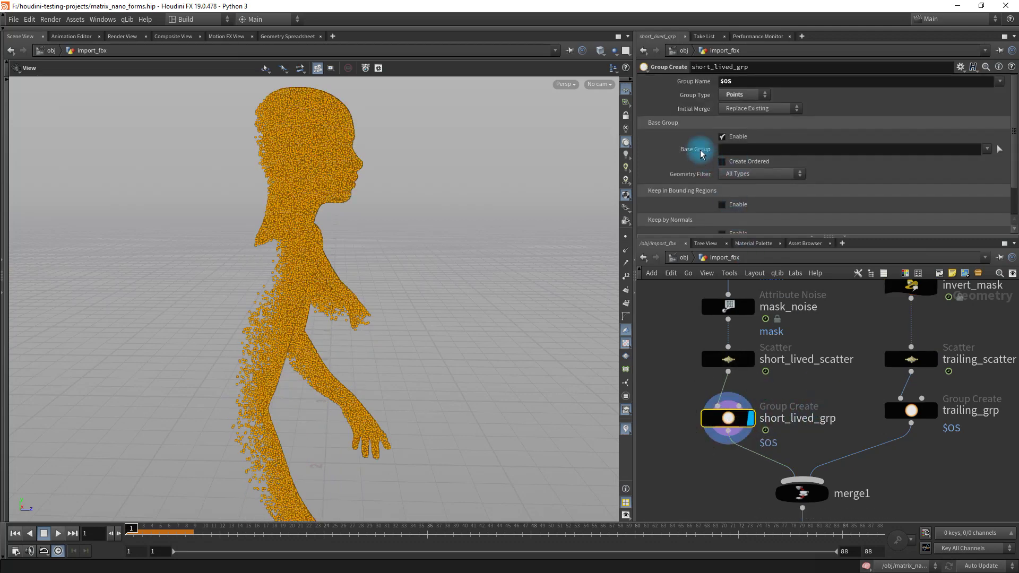
{"action": "left_click", "coordinate": [738, 159]}
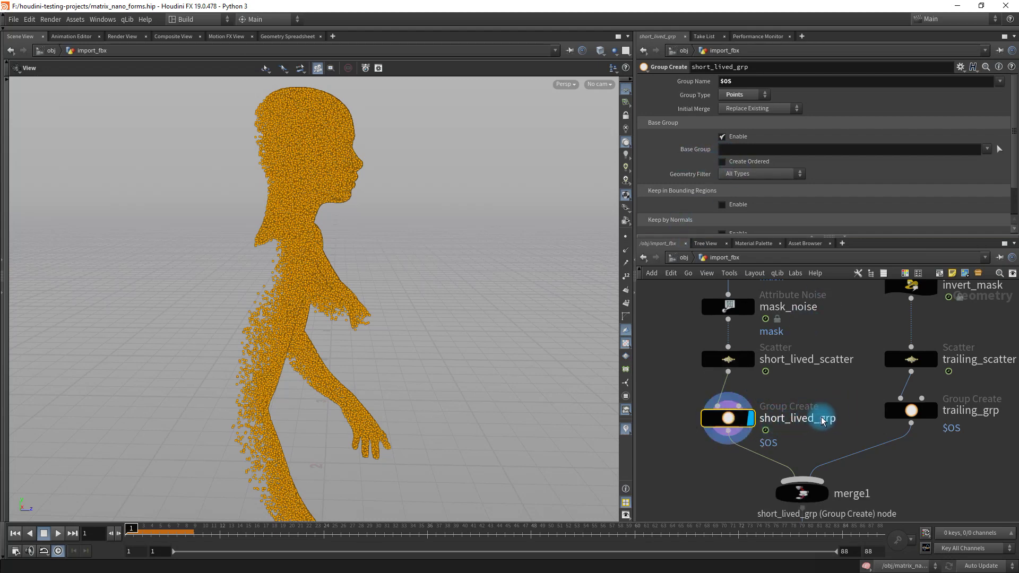
Step: Display the output of the trailing_grp node and view its grouped points on the character from above
{"action": "middle_click_drag", "start_coordinate": [831, 396], "coordinate": [818, 403]}
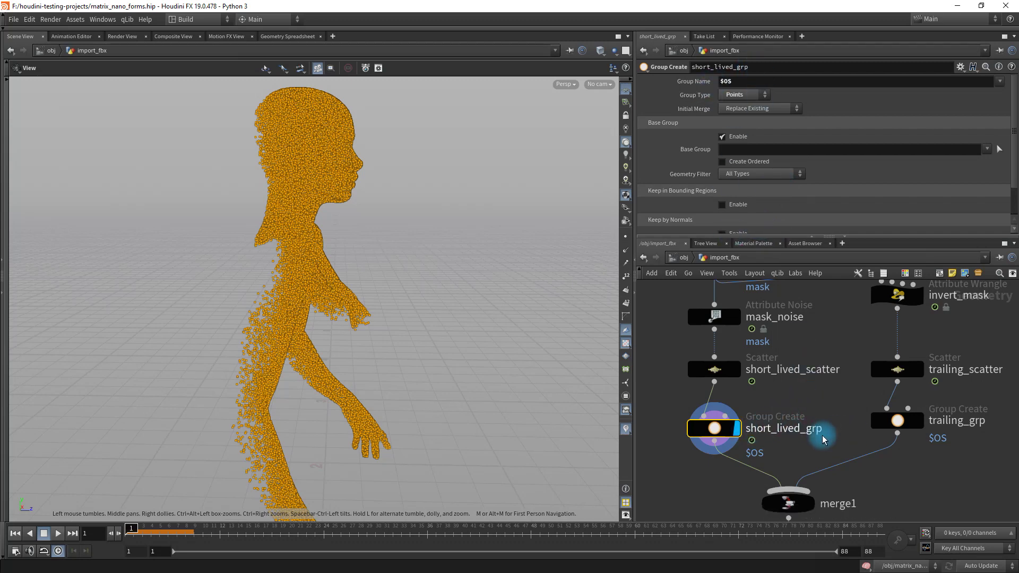
{"action": "middle_click_drag", "start_coordinate": [837, 398], "coordinate": [784, 398]}
{"action": "mouse_move", "coordinate": [860, 423]}
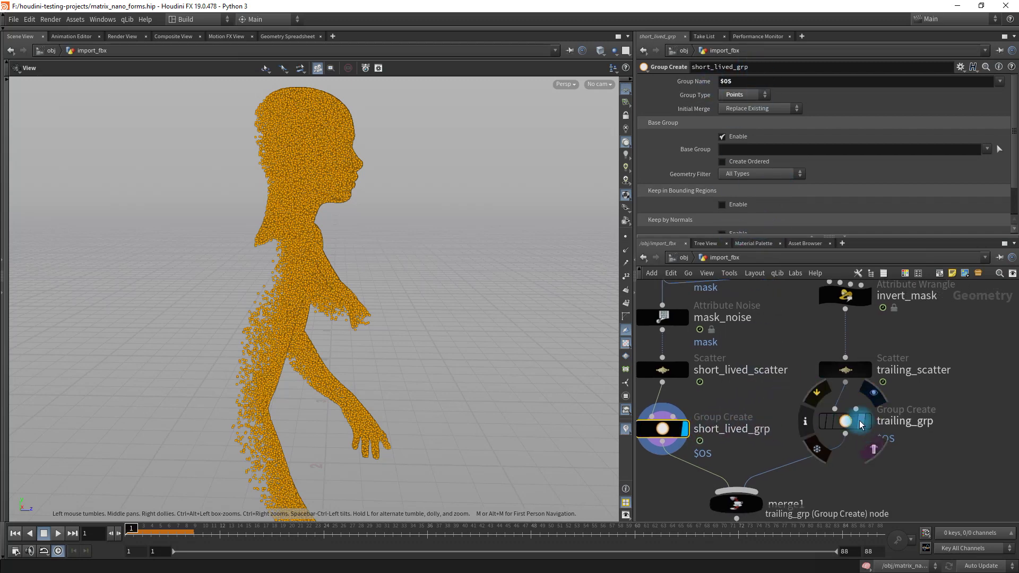
{"action": "left_click", "coordinate": [874, 397]}
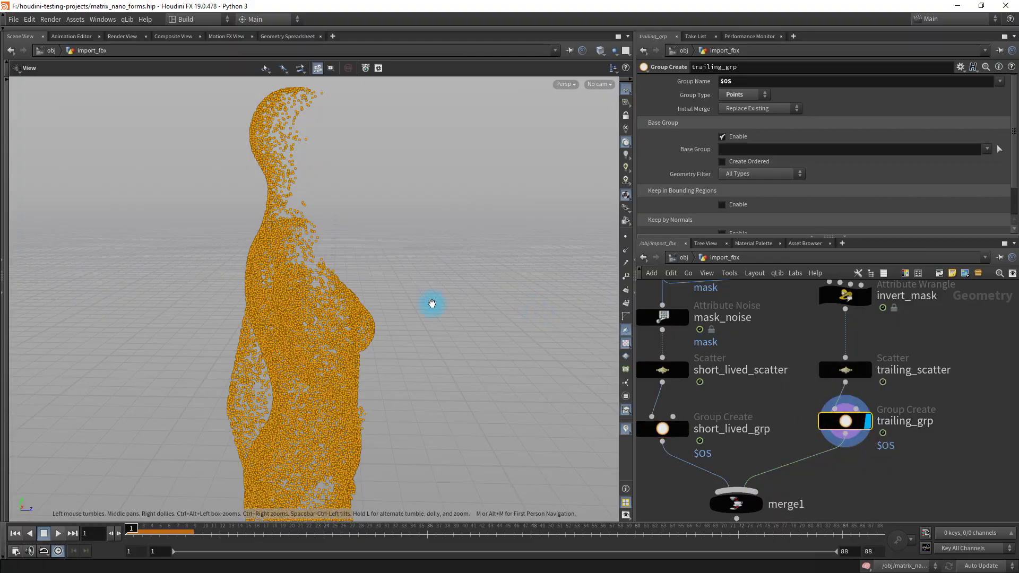
{"action": "left_click_drag", "start_coordinate": [432, 303], "coordinate": [372, 318]}
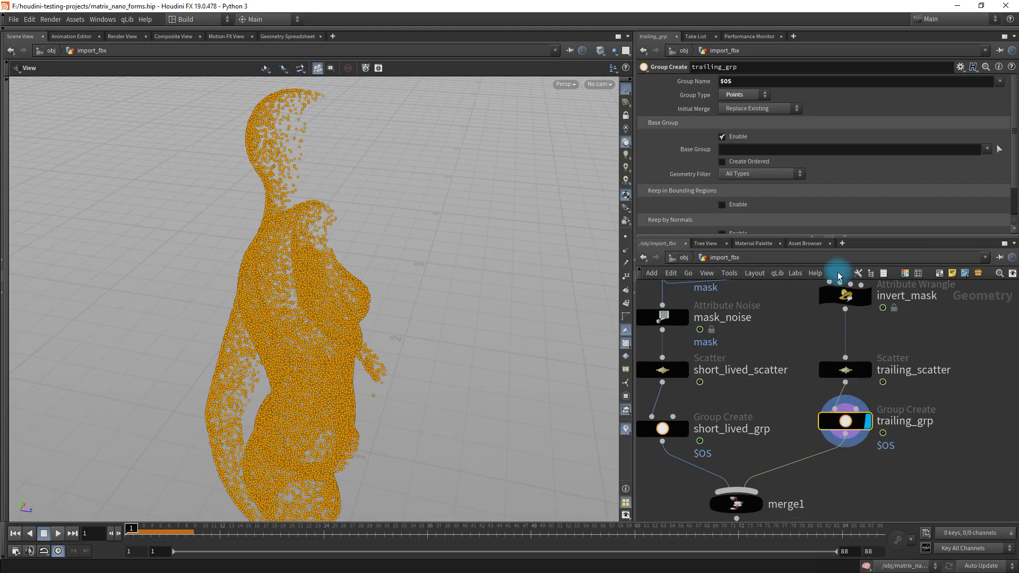
Step: Display the output of the OUT_Import null and examine the merged points around the character
{"action": "middle_click_drag", "start_coordinate": [895, 476], "coordinate": [920, 367]}
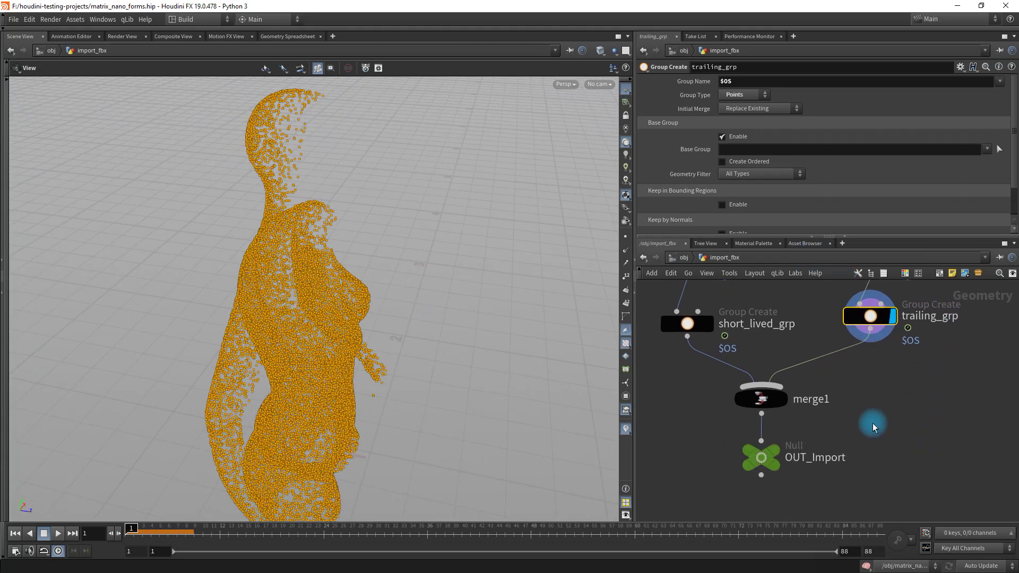
{"action": "middle_click_drag", "start_coordinate": [872, 423], "coordinate": [887, 383]}
{"action": "left_click", "coordinate": [805, 395]}
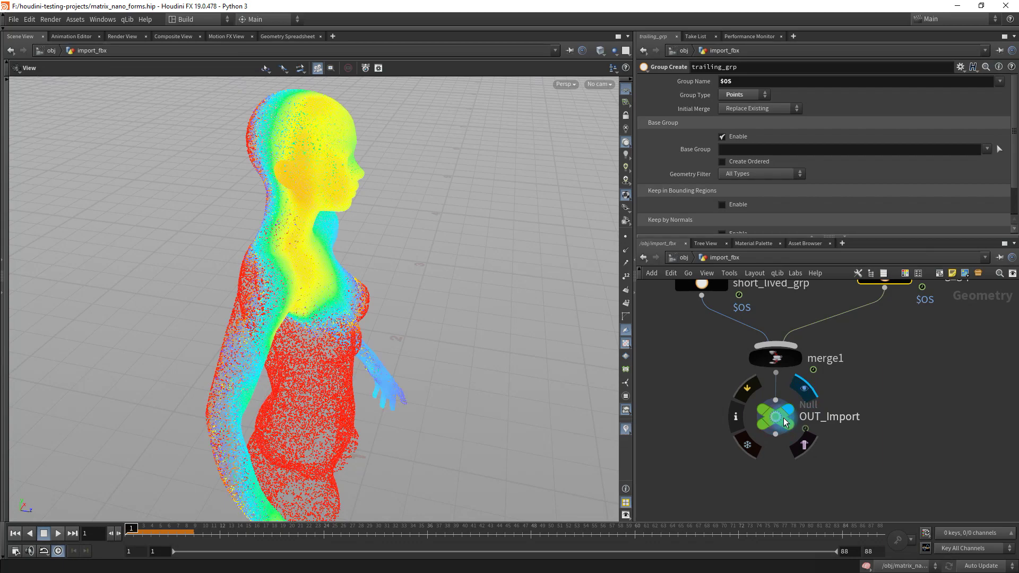
{"action": "left_click_drag", "start_coordinate": [470, 261], "coordinate": [255, 277]}
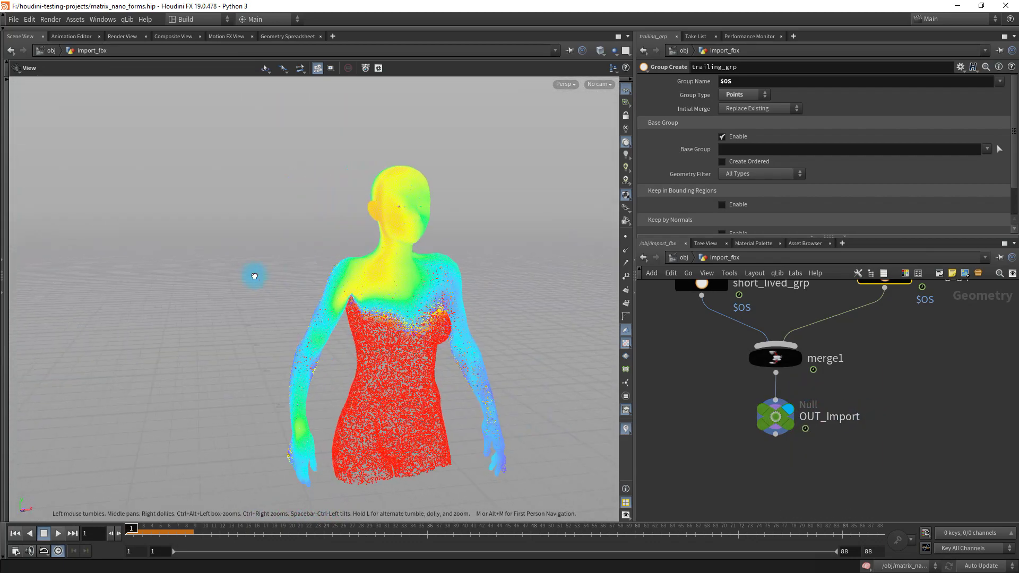
{"action": "left_click_drag", "start_coordinate": [466, 336], "coordinate": [371, 340]}
Step: Go up to the object level and enter the matrix_nano_forms geometry network
{"action": "left_click", "coordinate": [712, 409]}
{"action": "key", "text": "u"}
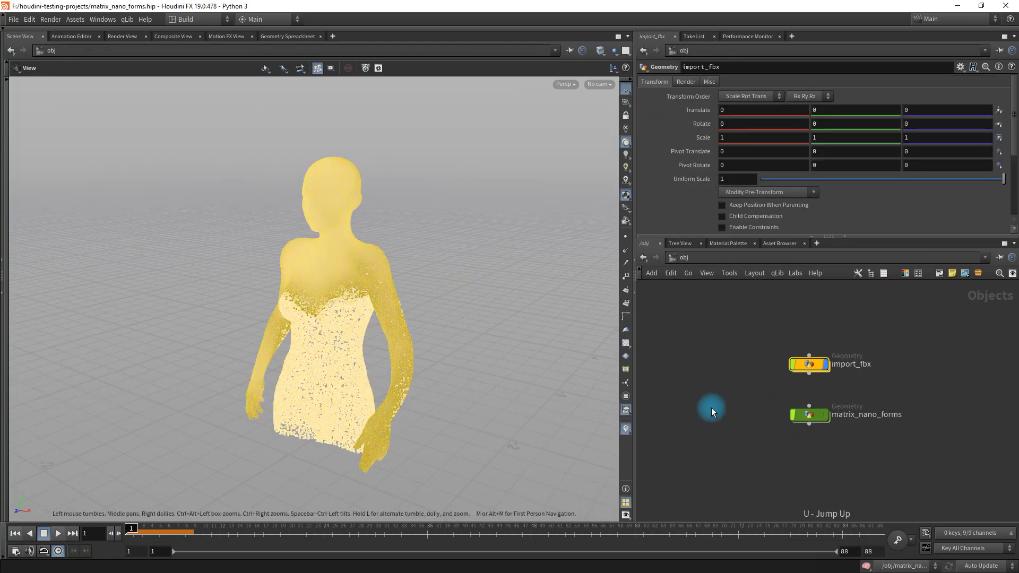
{"action": "left_click", "coordinate": [820, 416]}
{"action": "left_click", "coordinate": [815, 415]}
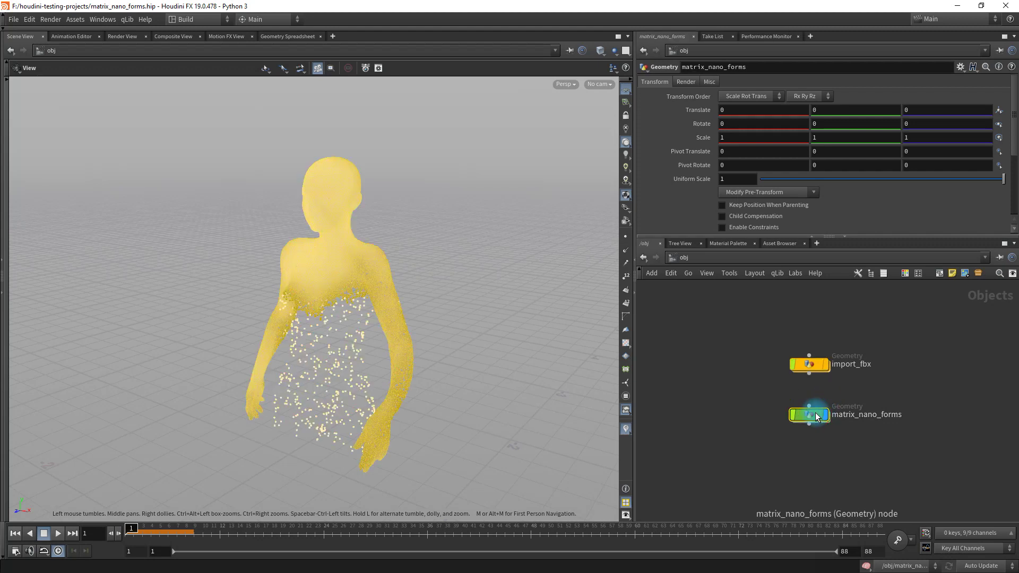
{"action": "double_click", "coordinate": [810, 415]}
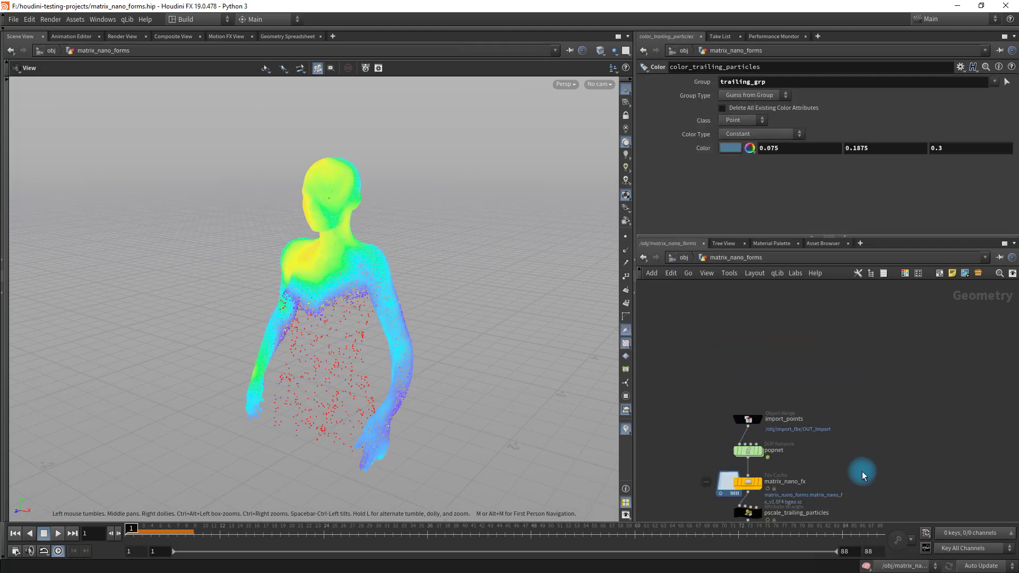
Step: Display the output of the import_points object merge, show its parameters, and view the points from the character's side
{"action": "scroll", "coordinate": [754, 411], "scroll_direction": "up", "scroll_amount": 5}
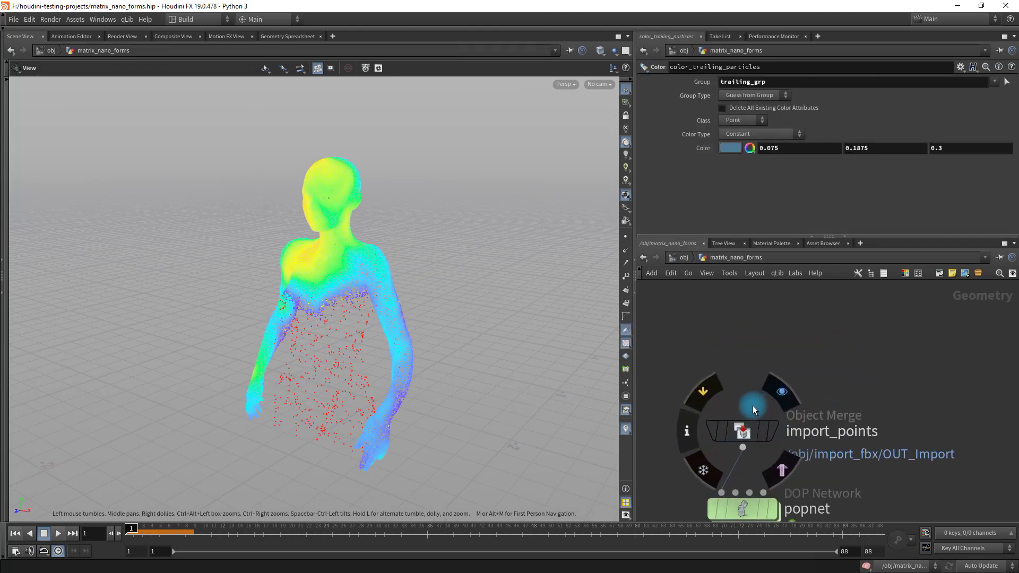
{"action": "left_click", "coordinate": [787, 389]}
{"action": "left_click", "coordinate": [749, 434]}
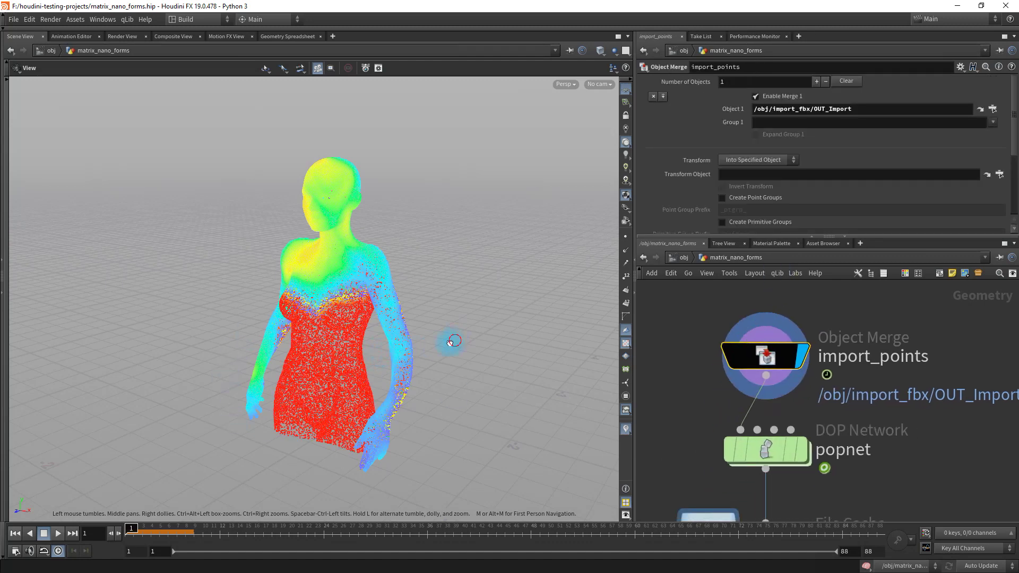
{"action": "left_click_drag", "start_coordinate": [450, 342], "coordinate": [419, 329]}
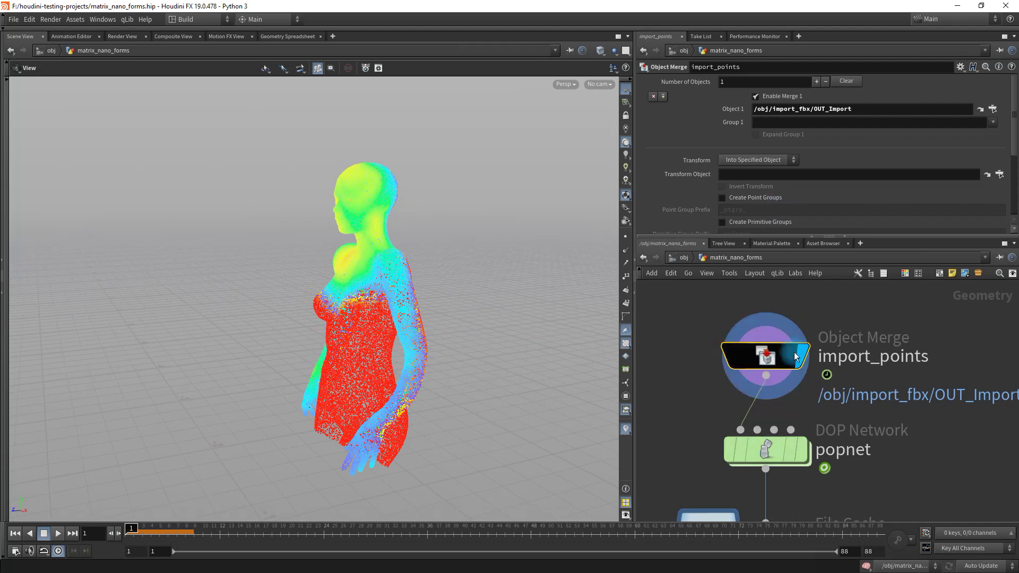
Step: Open the node information of import_points to check its point attributes and groups, and close it again
{"action": "mouse_move", "coordinate": [751, 355]}
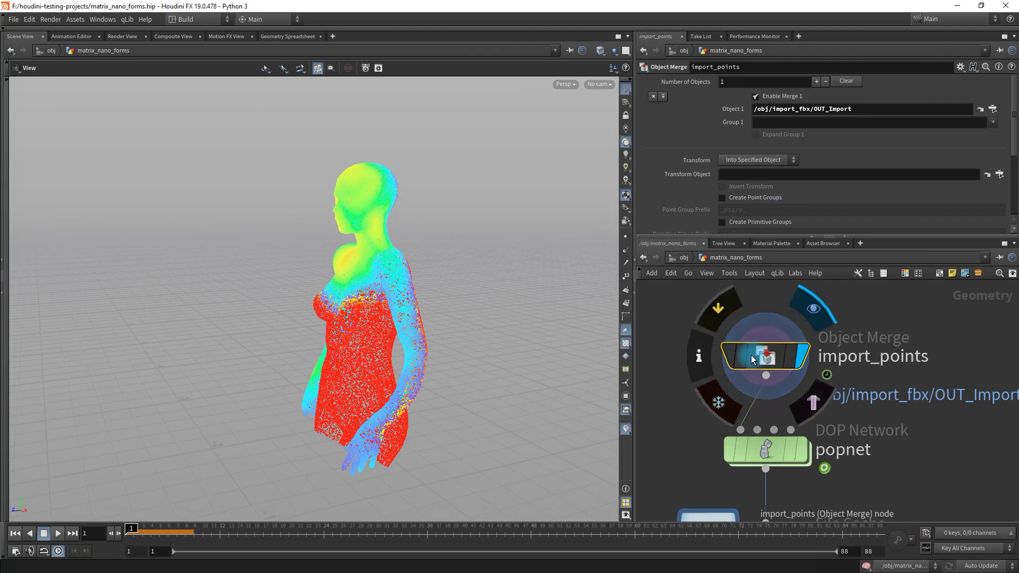
{"action": "left_click", "coordinate": [701, 355]}
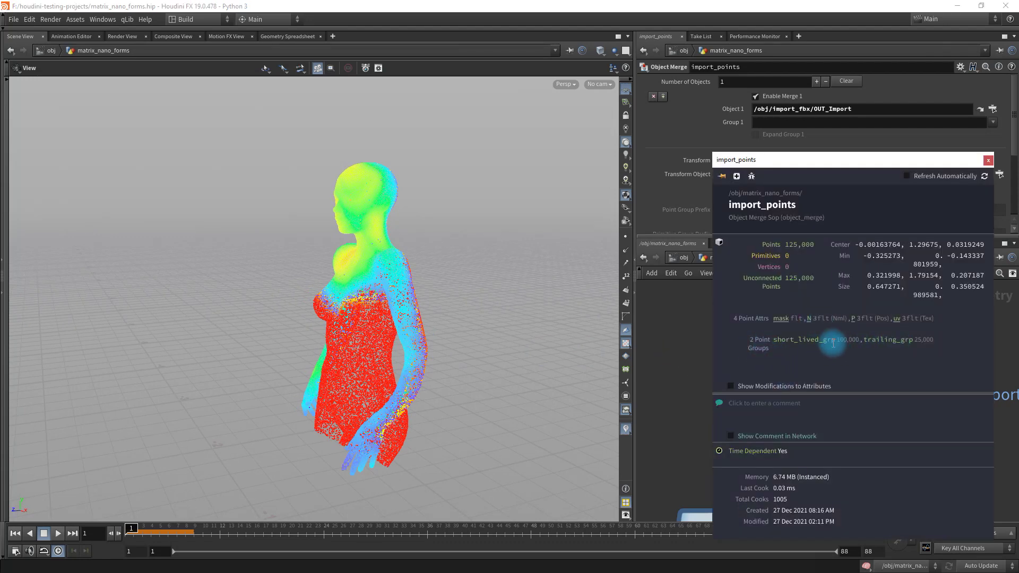
{"action": "left_click", "coordinate": [988, 160]}
Step: Display the output of the popnet DOP network and show its simulation parameters
{"action": "middle_click_drag", "start_coordinate": [690, 442], "coordinate": [683, 342]}
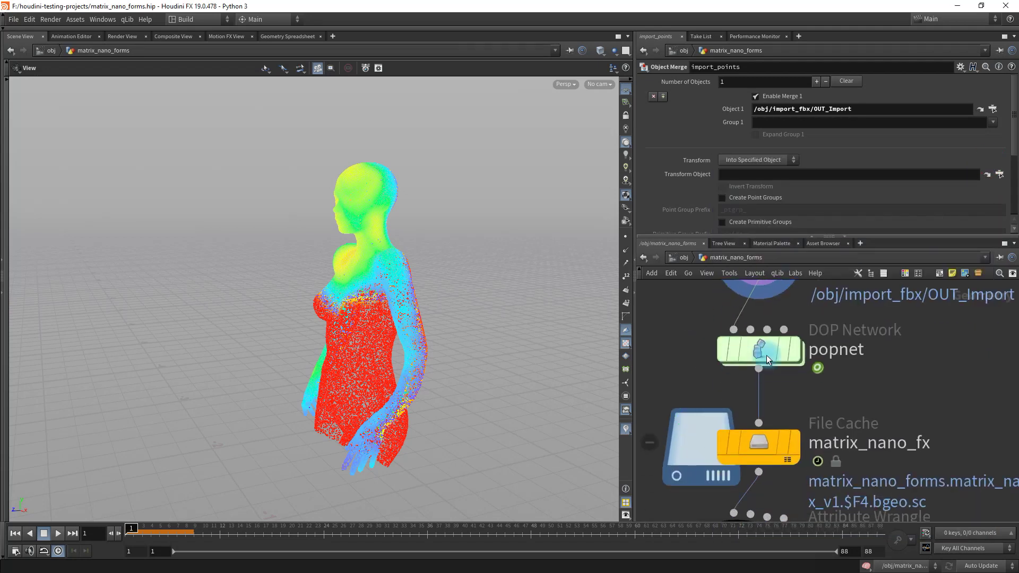
{"action": "mouse_move", "coordinate": [766, 355]}
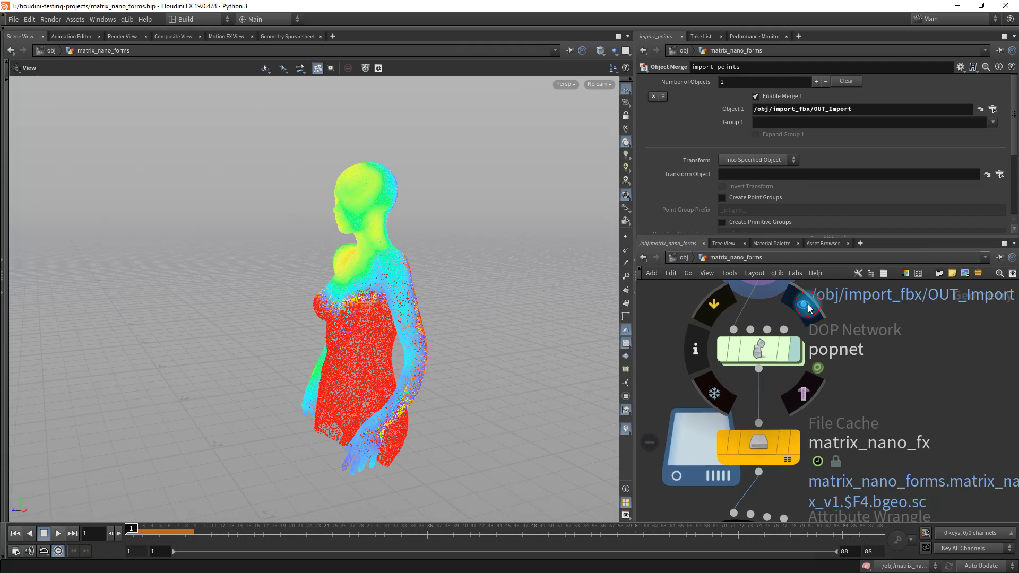
{"action": "left_click", "coordinate": [808, 307]}
{"action": "left_click", "coordinate": [765, 346]}
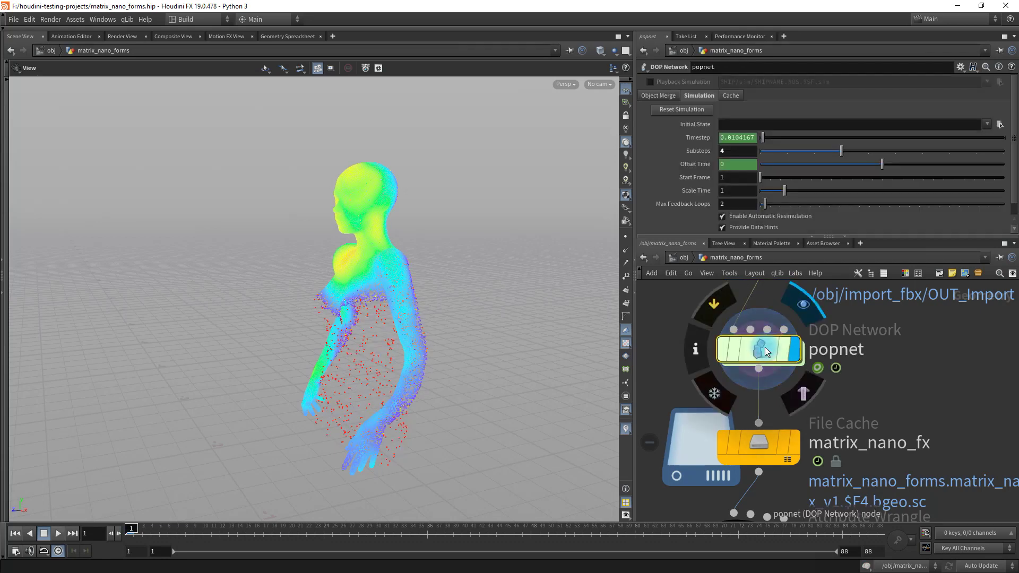
Step: Enter the popnet network and show the source parameters of the Surface_Form POP source
{"action": "double_click", "coordinate": [765, 347]}
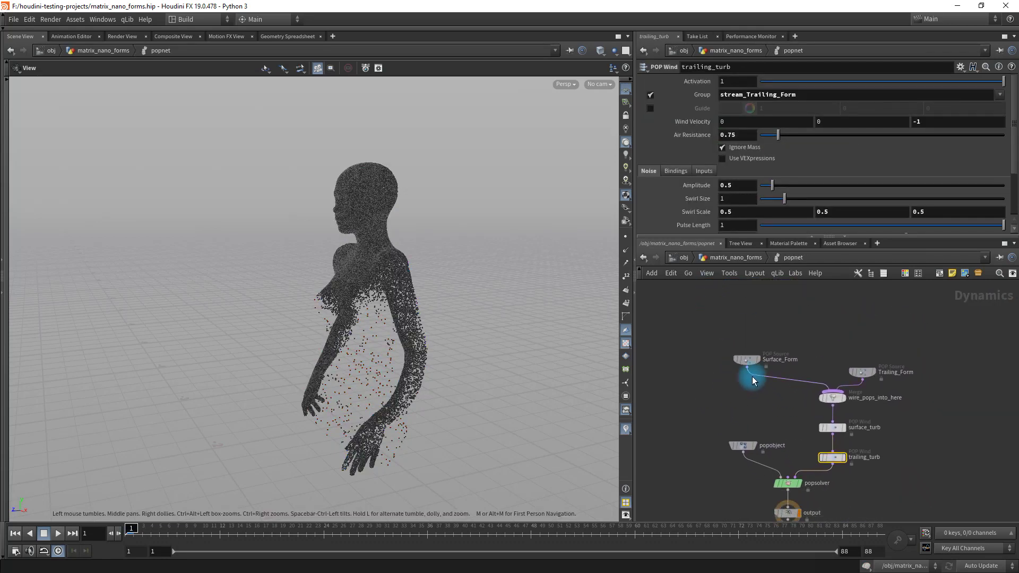
{"action": "scroll", "coordinate": [734, 408], "scroll_direction": "up", "scroll_amount": 3}
{"action": "middle_click_drag", "start_coordinate": [737, 410], "coordinate": [717, 372]}
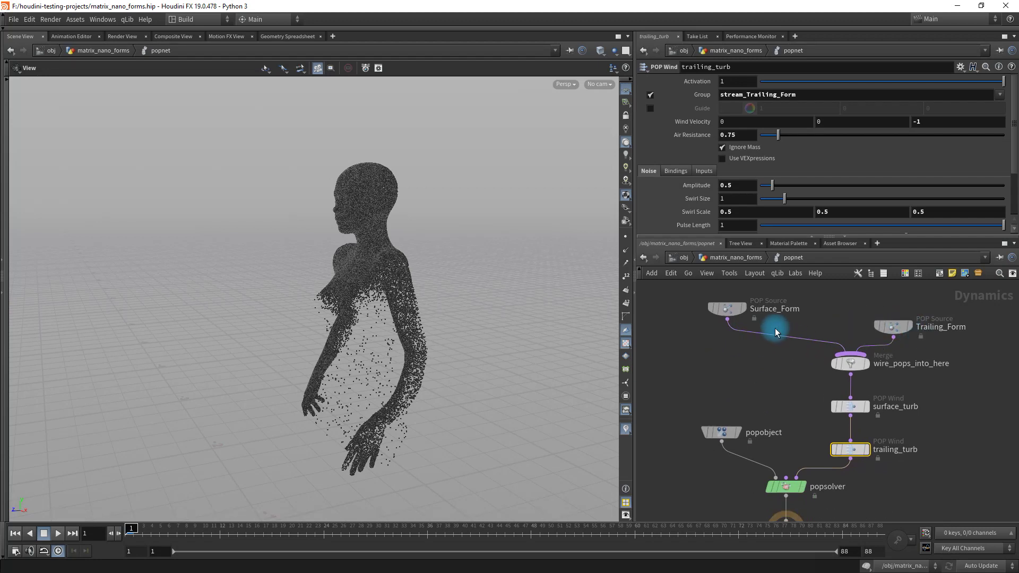
{"action": "left_click", "coordinate": [727, 307]}
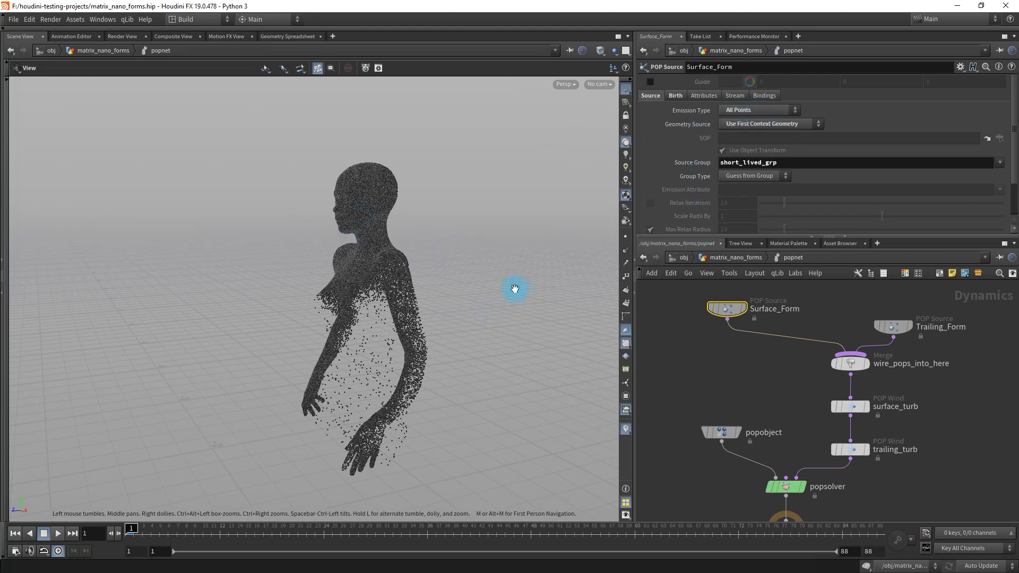
Step: Examine the birth settings of the Surface_Form POP source and return to its source settings
{"action": "middle_click_drag", "start_coordinate": [842, 311], "coordinate": [798, 318]}
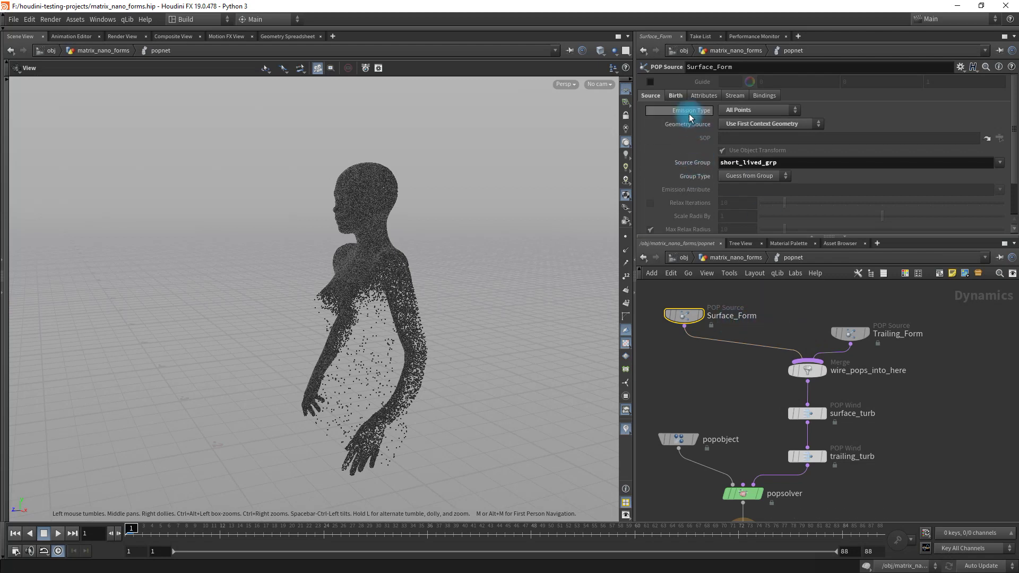
{"action": "left_click", "coordinate": [676, 95]}
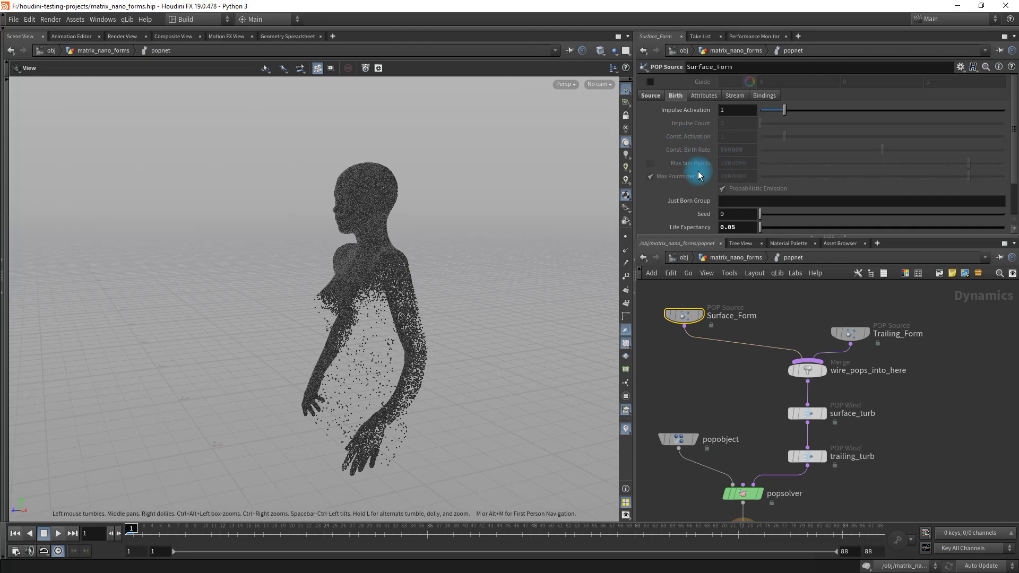
{"action": "scroll", "coordinate": [692, 199], "scroll_direction": "down", "scroll_amount": 3}
{"action": "scroll", "coordinate": [696, 208], "scroll_direction": "up", "scroll_amount": 3}
{"action": "left_click", "coordinate": [647, 93]}
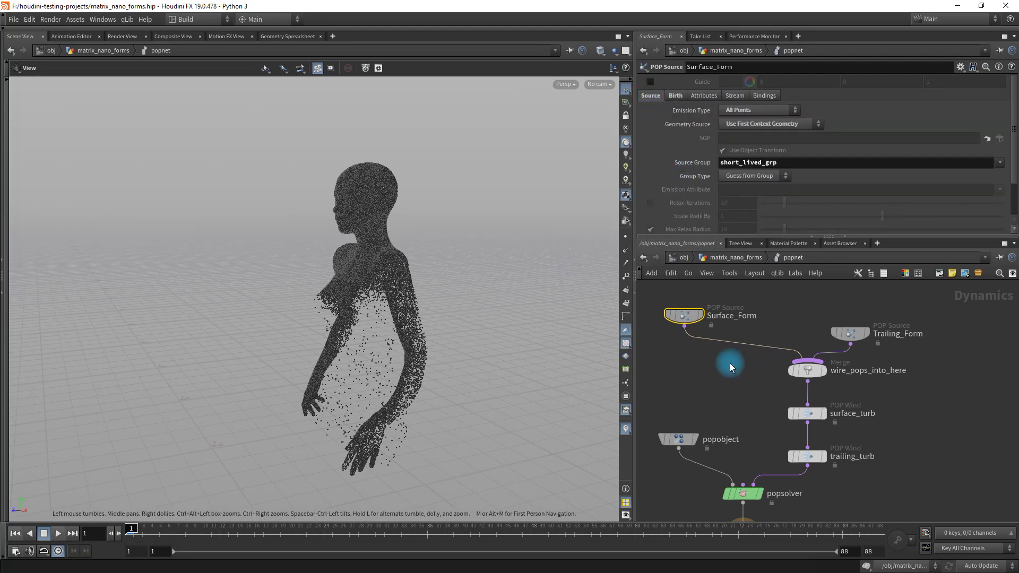
Step: Show the source parameters of Trailing_Form and bypass Surface_Form to isolate the trailing particles
{"action": "middle_click_drag", "start_coordinate": [705, 388], "coordinate": [730, 421]}
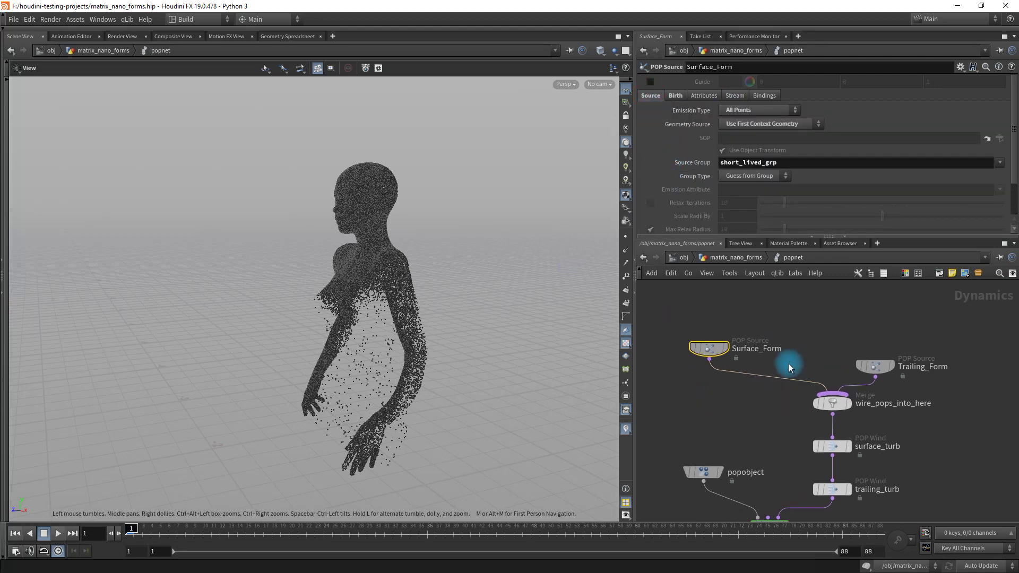
{"action": "middle_click_drag", "start_coordinate": [783, 351], "coordinate": [792, 375]}
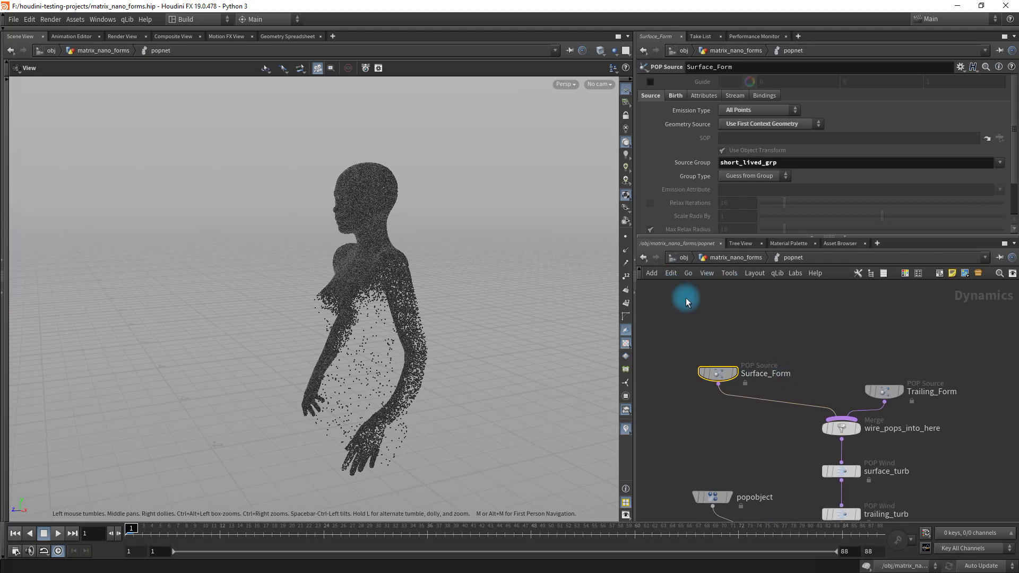
{"action": "middle_click_drag", "start_coordinate": [861, 369], "coordinate": [848, 353]}
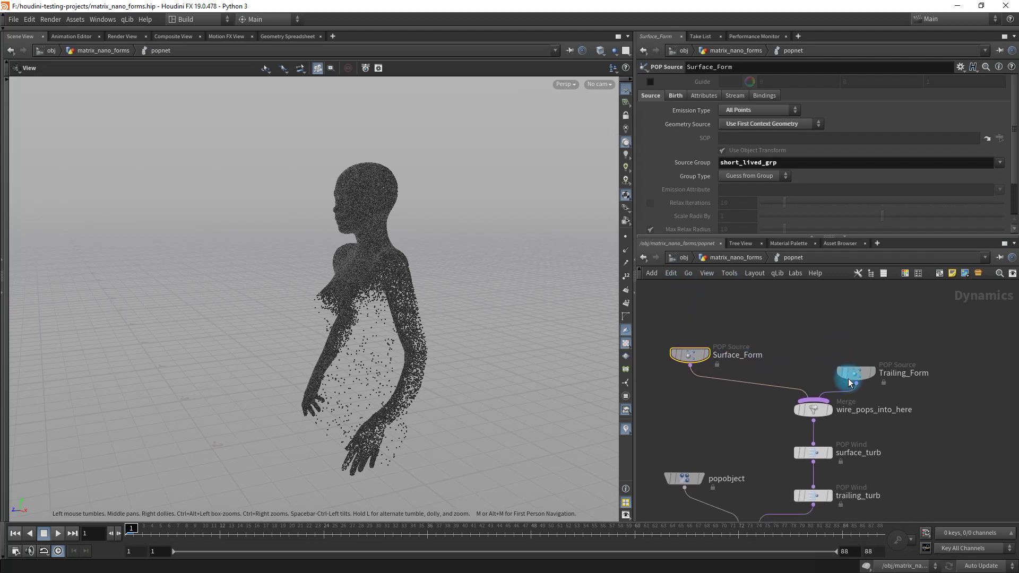
{"action": "left_click", "coordinate": [857, 370]}
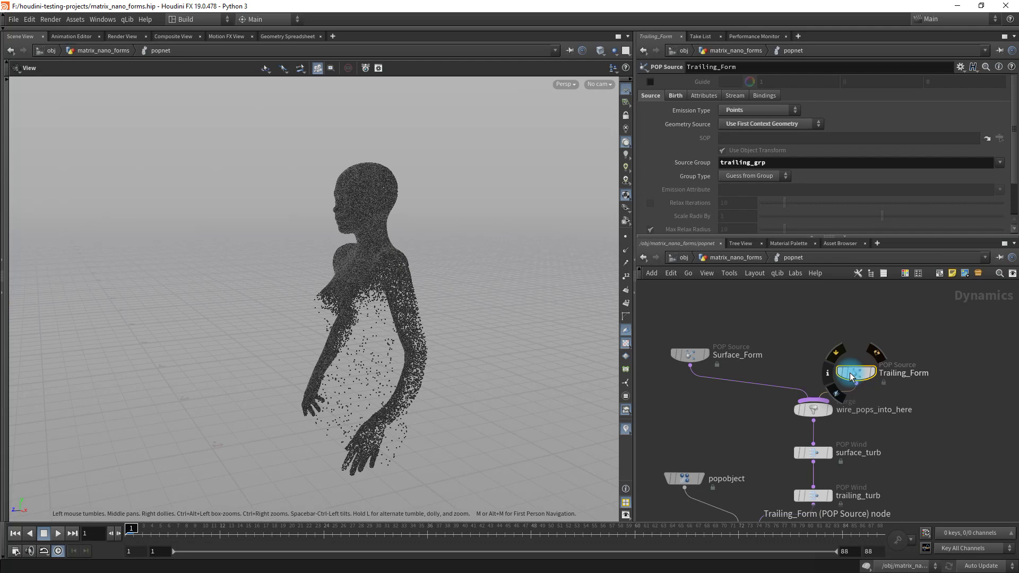
{"action": "left_click", "coordinate": [668, 333]}
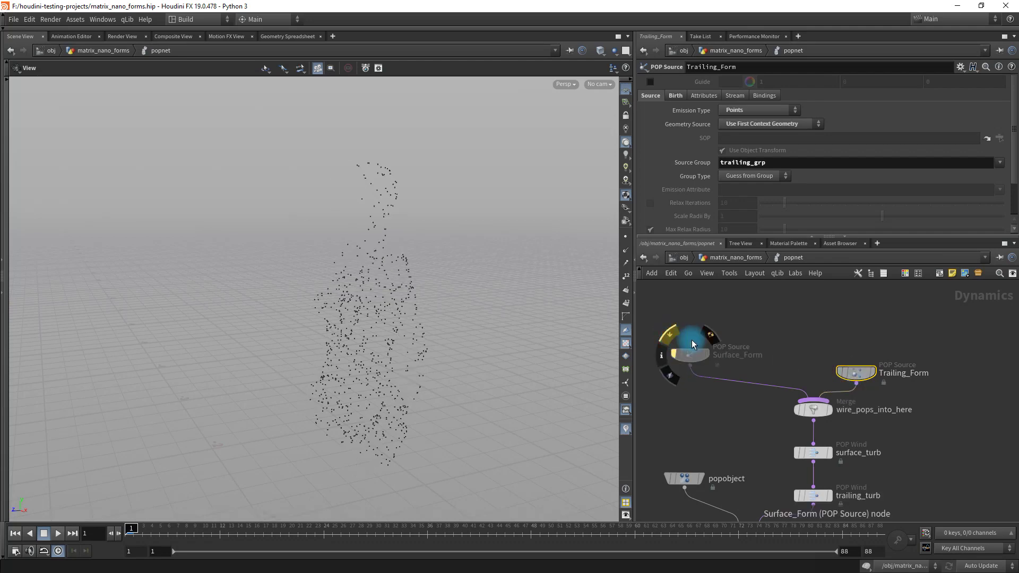
{"action": "left_click_drag", "start_coordinate": [467, 296], "coordinate": [458, 322]}
{"action": "left_click", "coordinate": [846, 380]}
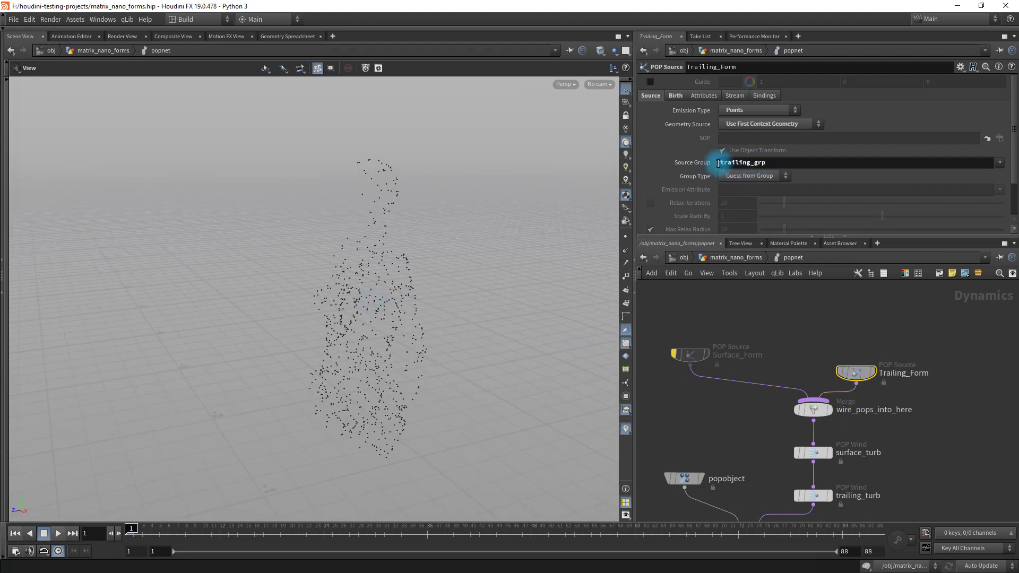
Step: Examine the birth settings of Trailing_Form, including its constant birth rate and life expectancy, alongside its emission type and source group
{"action": "left_click", "coordinate": [673, 95]}
{"action": "left_click", "coordinate": [703, 178]}
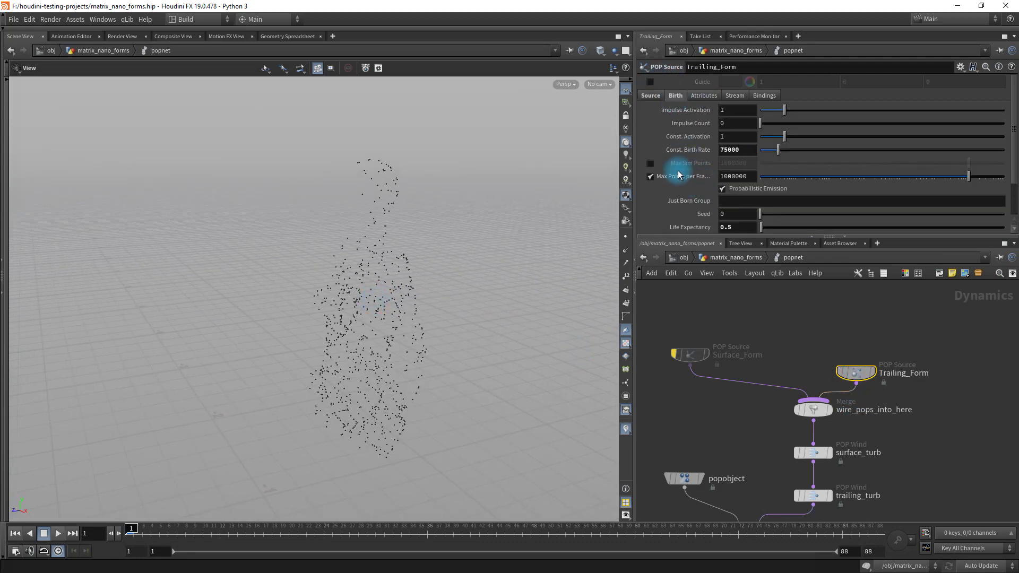
{"action": "left_click", "coordinate": [704, 138]}
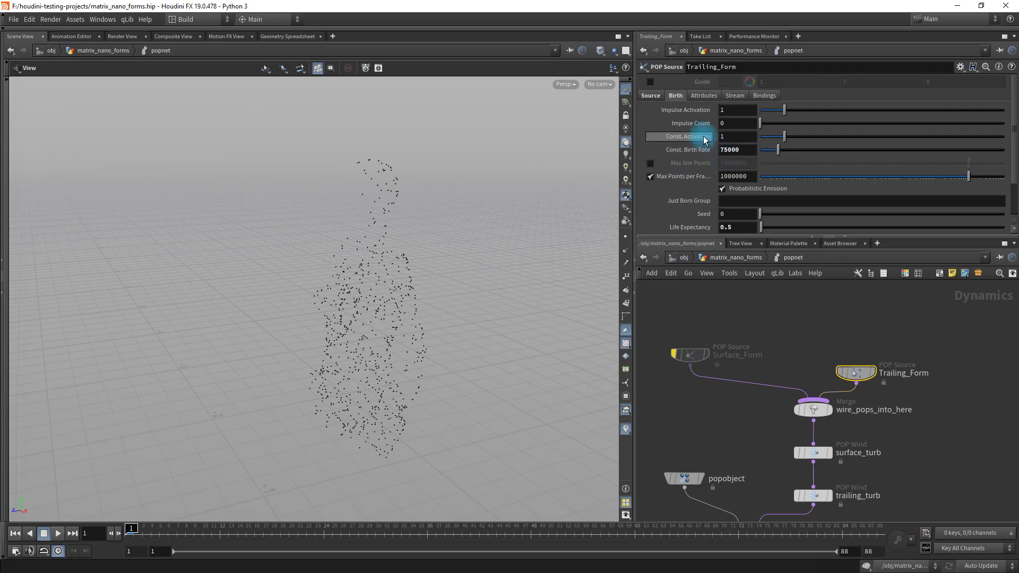
{"action": "left_click", "coordinate": [664, 114]}
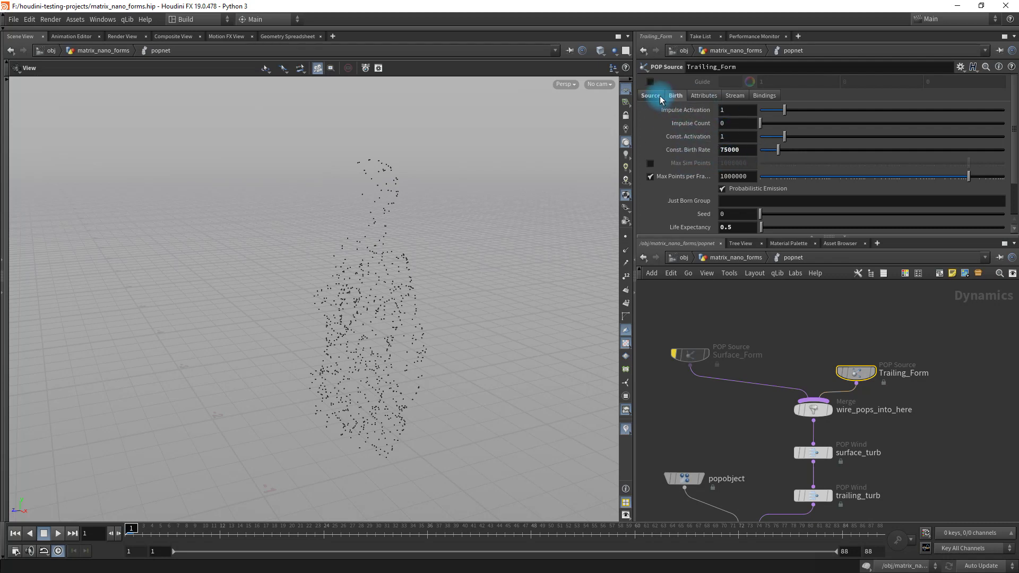
{"action": "left_click", "coordinate": [658, 96]}
{"action": "left_click", "coordinate": [698, 124]}
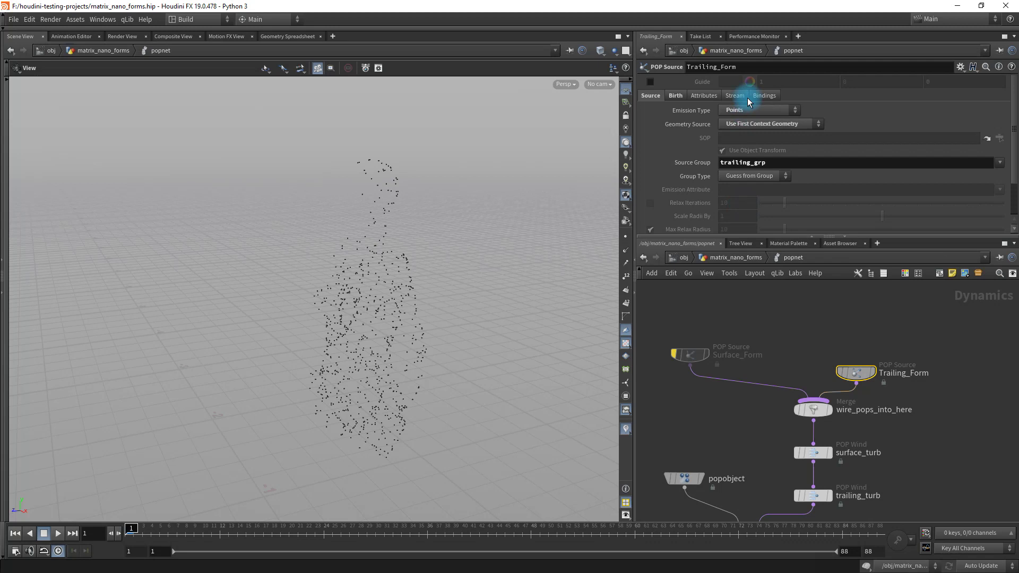
{"action": "left_click", "coordinate": [674, 96]}
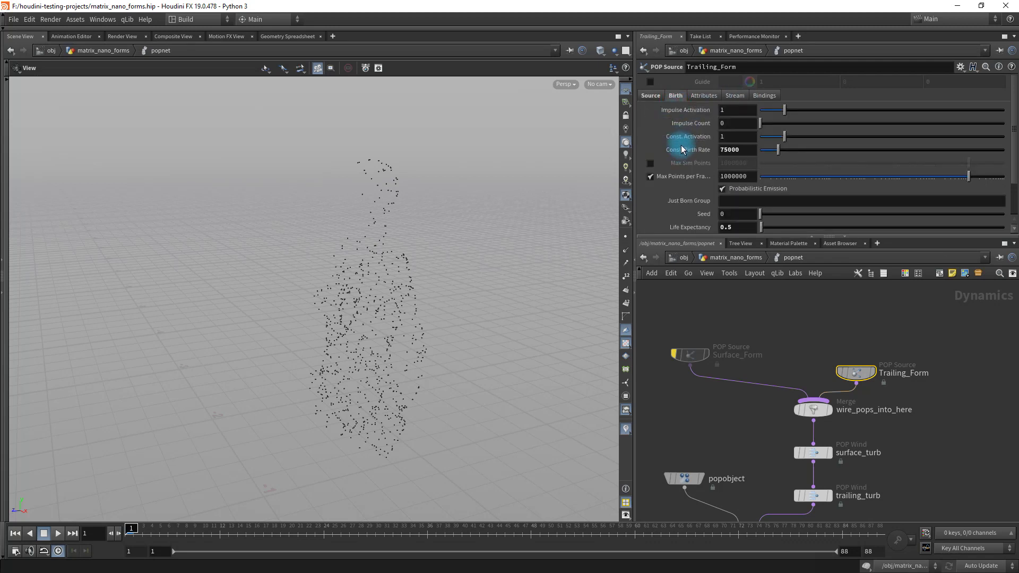
{"action": "left_click", "coordinate": [651, 98]}
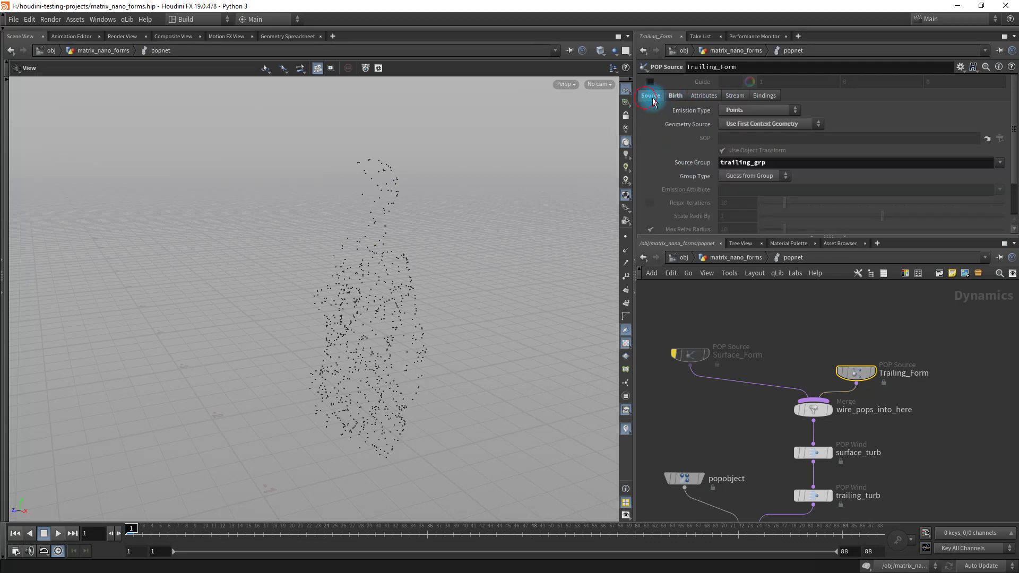
{"action": "left_click", "coordinate": [769, 110]}
{"action": "left_click", "coordinate": [858, 108]}
{"action": "left_click", "coordinate": [674, 95]}
{"action": "left_click", "coordinate": [652, 97]}
Step: Re-enable the Surface_Form source and show the parameters of the surface_turb POP wind
{"action": "middle_click_drag", "start_coordinate": [808, 345], "coordinate": [825, 331]}
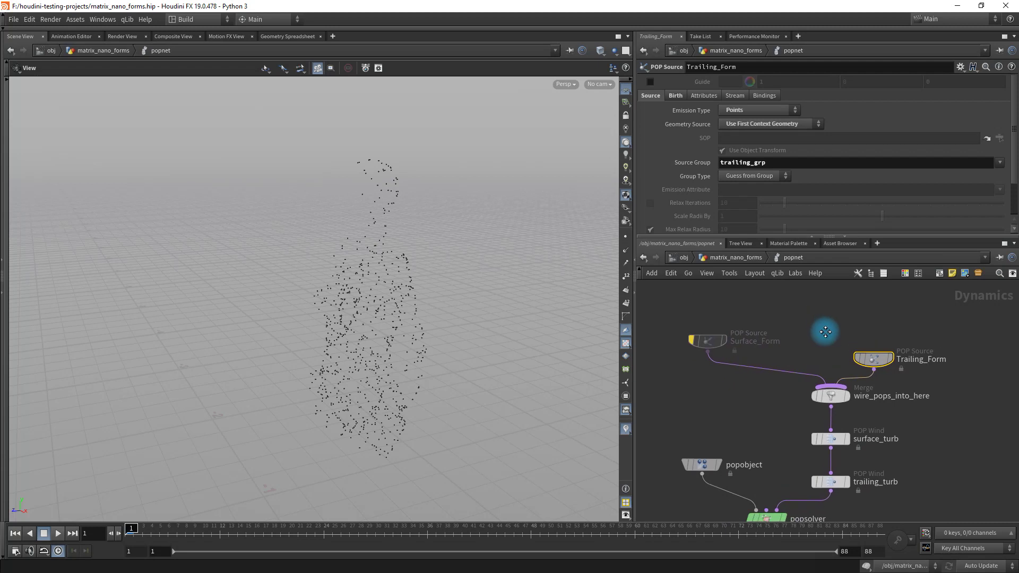
{"action": "left_click", "coordinate": [698, 324]}
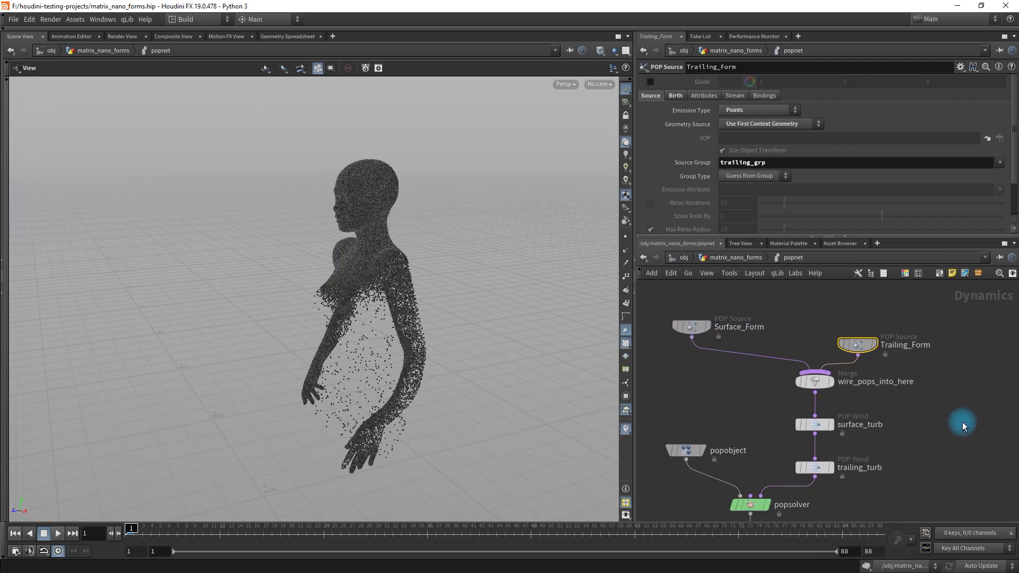
{"action": "middle_click_drag", "start_coordinate": [926, 423], "coordinate": [966, 362]}
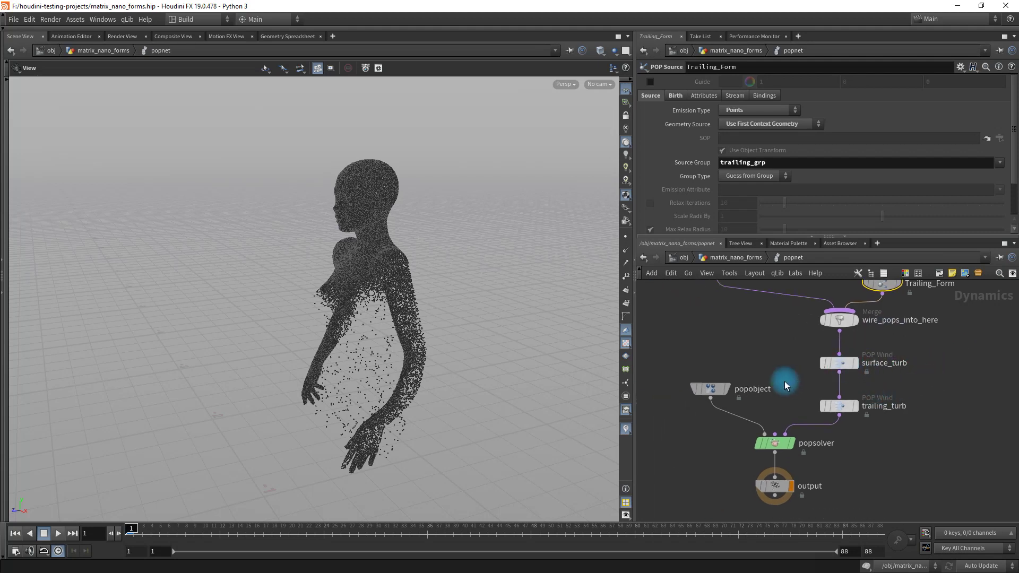
{"action": "left_click", "coordinate": [843, 364]}
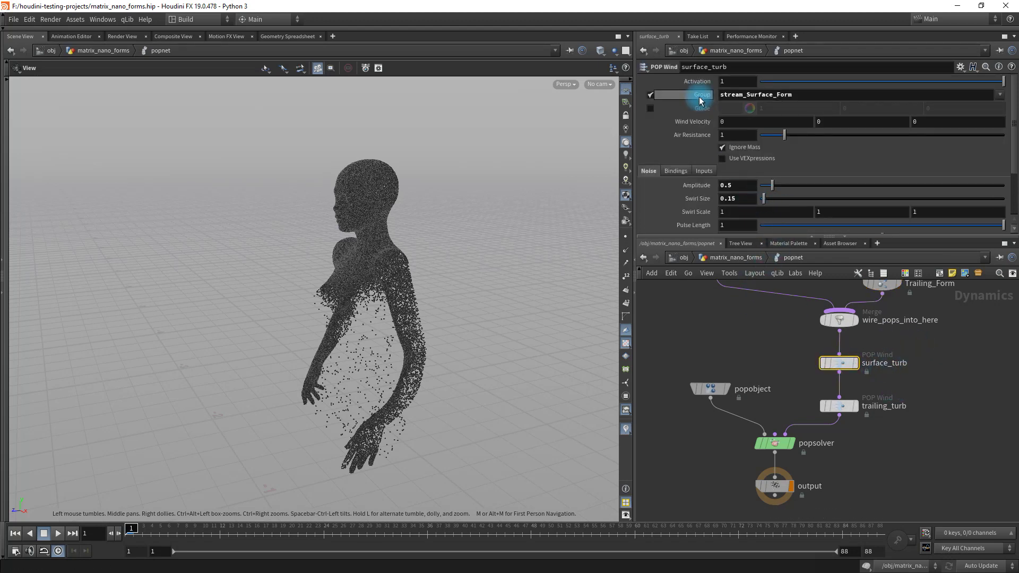
Step: Select the Surface_Form and Trailing_Form POP sources together
{"action": "middle_click_drag", "start_coordinate": [771, 333], "coordinate": [738, 406]}
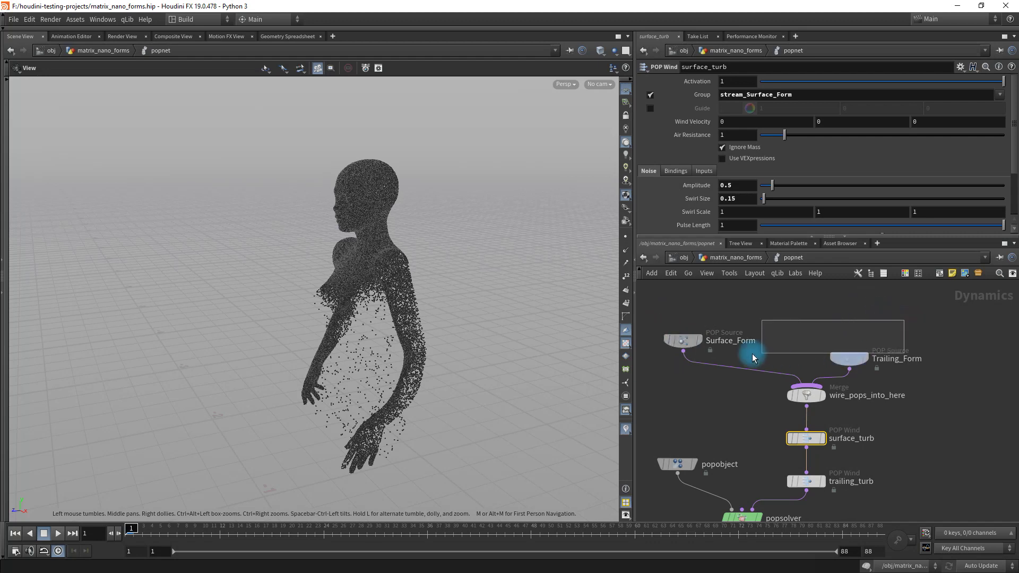
{"action": "left_click_drag", "start_coordinate": [667, 356], "coordinate": [667, 356]}
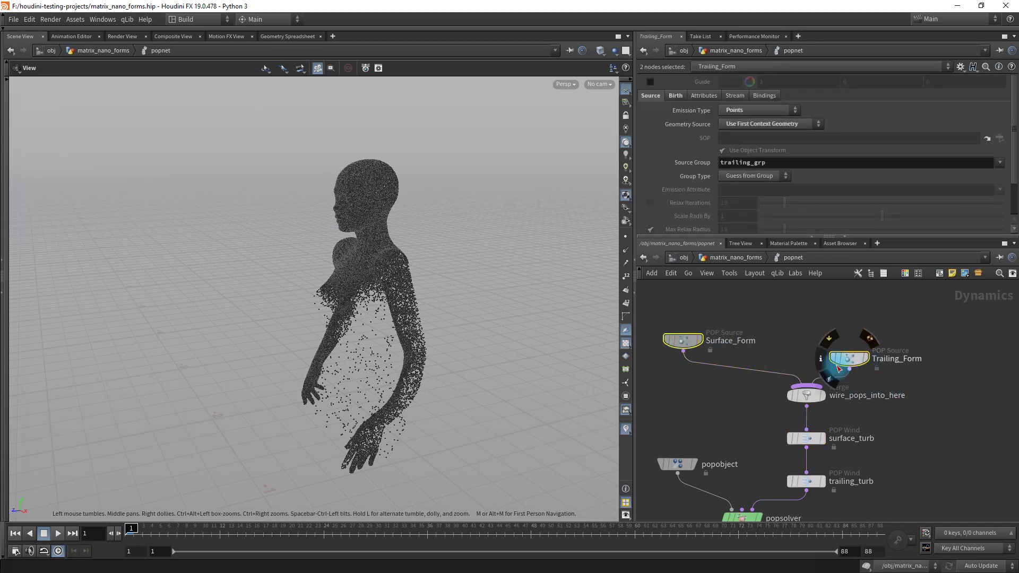
{"action": "left_click", "coordinate": [734, 411]}
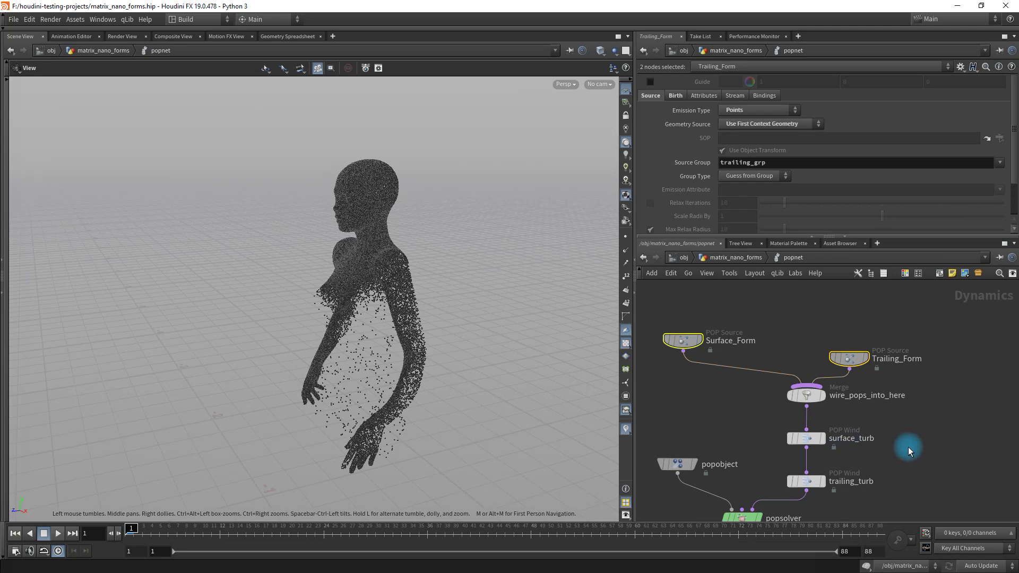
Step: Examine the group and noise settings of surface_turb and view the particles on the head and shoulders up close
{"action": "left_click", "coordinate": [821, 444]}
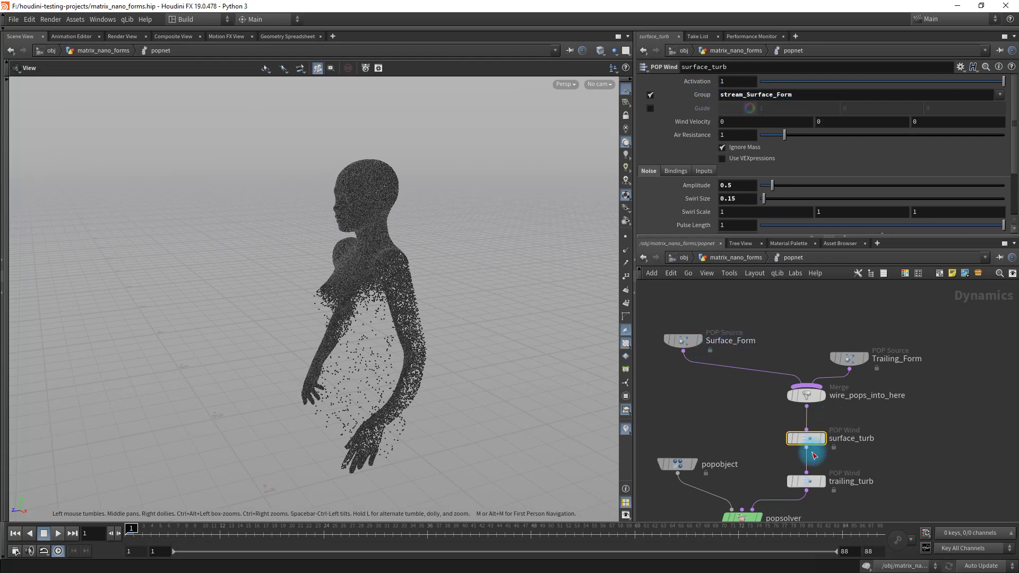
{"action": "scroll", "coordinate": [695, 203], "scroll_direction": "down", "scroll_amount": 1}
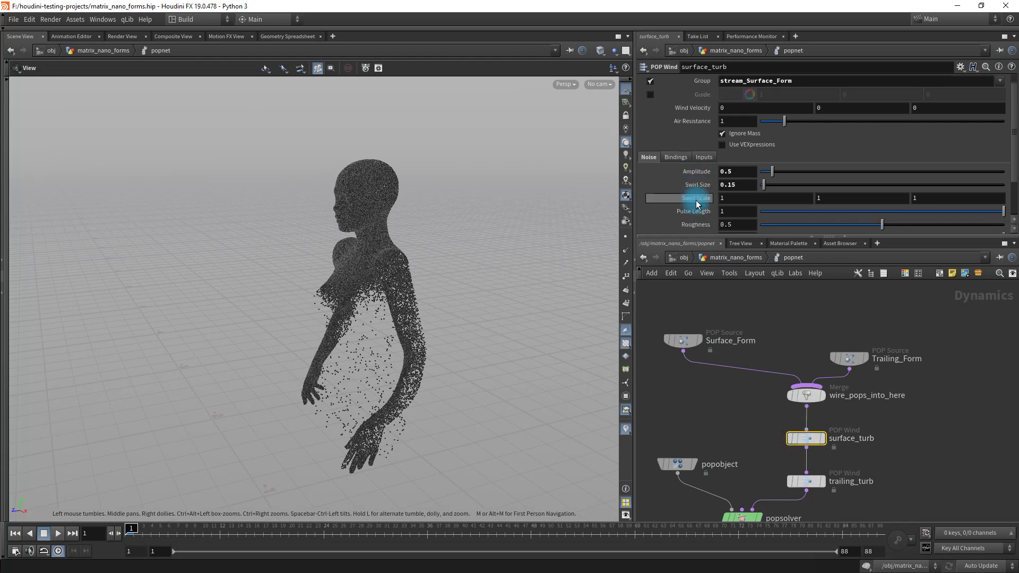
{"action": "scroll", "coordinate": [687, 202], "scroll_direction": "down", "scroll_amount": 1}
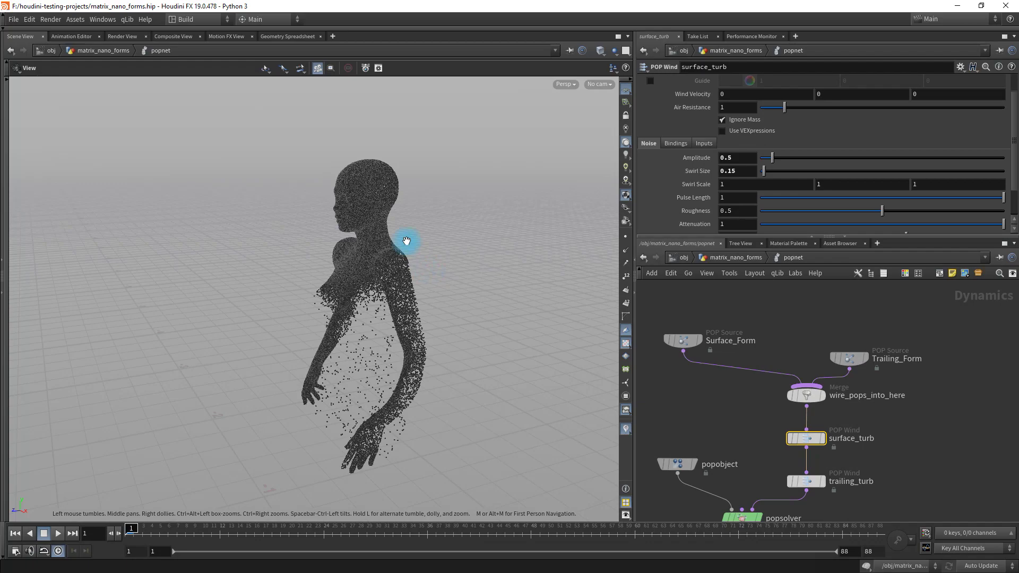
{"action": "left_click_drag", "start_coordinate": [357, 271], "coordinate": [406, 218]}
{"action": "right_click_drag", "start_coordinate": [406, 218], "coordinate": [666, 269]}
{"action": "left_click_drag", "start_coordinate": [379, 262], "coordinate": [340, 278]}
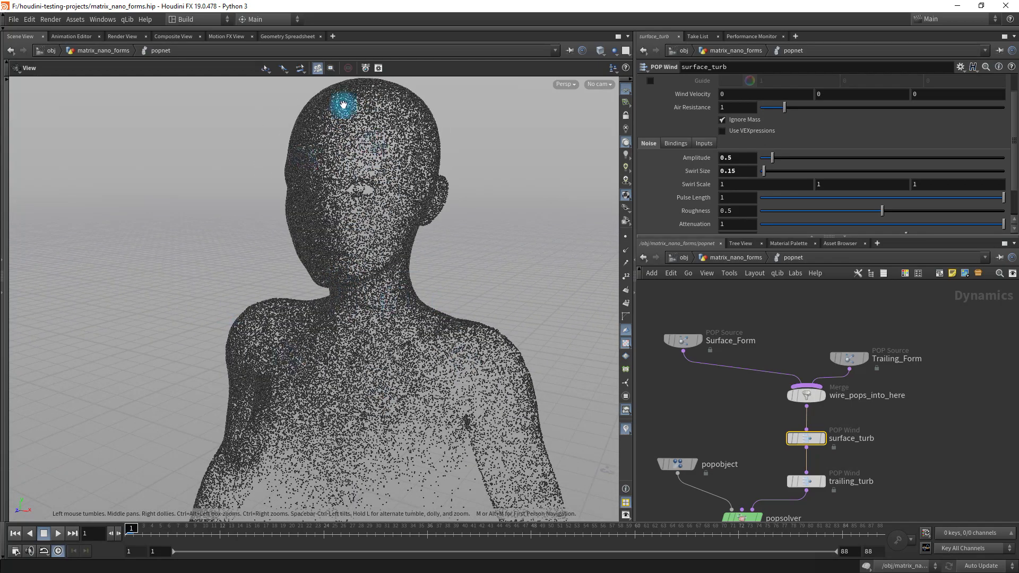
{"action": "left_click_drag", "start_coordinate": [355, 256], "coordinate": [287, 282]}
Step: Show the wind and noise settings of the trailing_turb POP wind and inspect the particles around the shoulders
{"action": "left_click", "coordinate": [806, 481]}
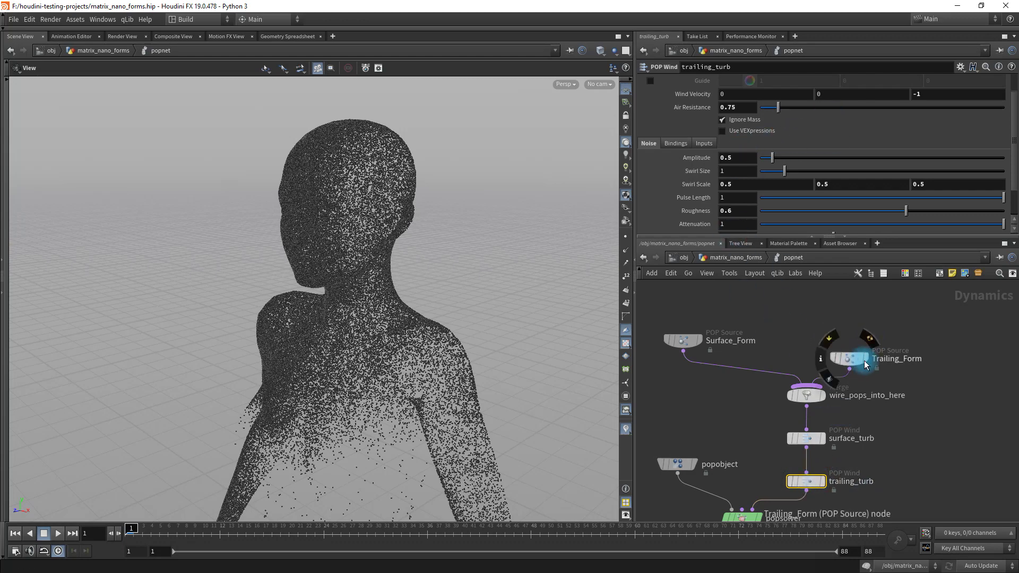
{"action": "left_click_drag", "start_coordinate": [422, 339], "coordinate": [337, 366]}
{"action": "middle_click_drag", "start_coordinate": [403, 402], "coordinate": [348, 416]}
{"action": "left_click_drag", "start_coordinate": [348, 416], "coordinate": [448, 334]}
Step: Leave the popnet network and display the output of the matrix_nano_fx file cache
{"action": "middle_click_drag", "start_coordinate": [742, 422], "coordinate": [750, 368]}
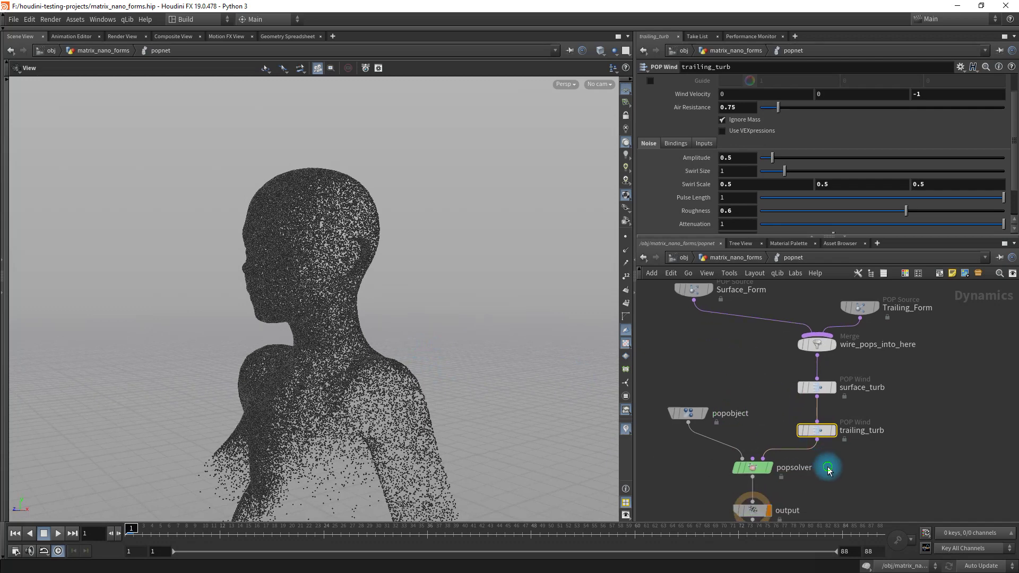
{"action": "middle_click_drag", "start_coordinate": [827, 467], "coordinate": [854, 389]}
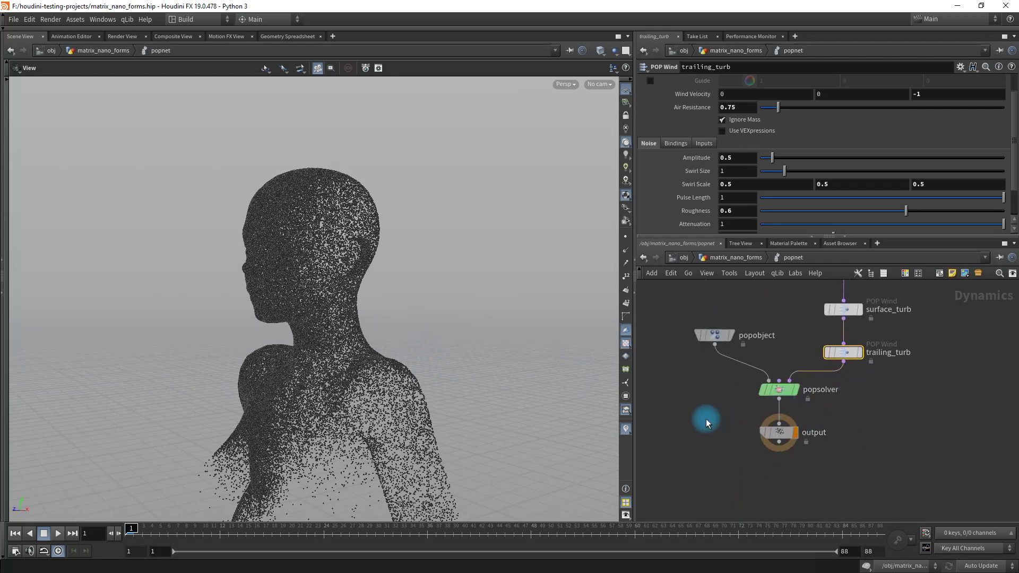
{"action": "key", "text": "u"}
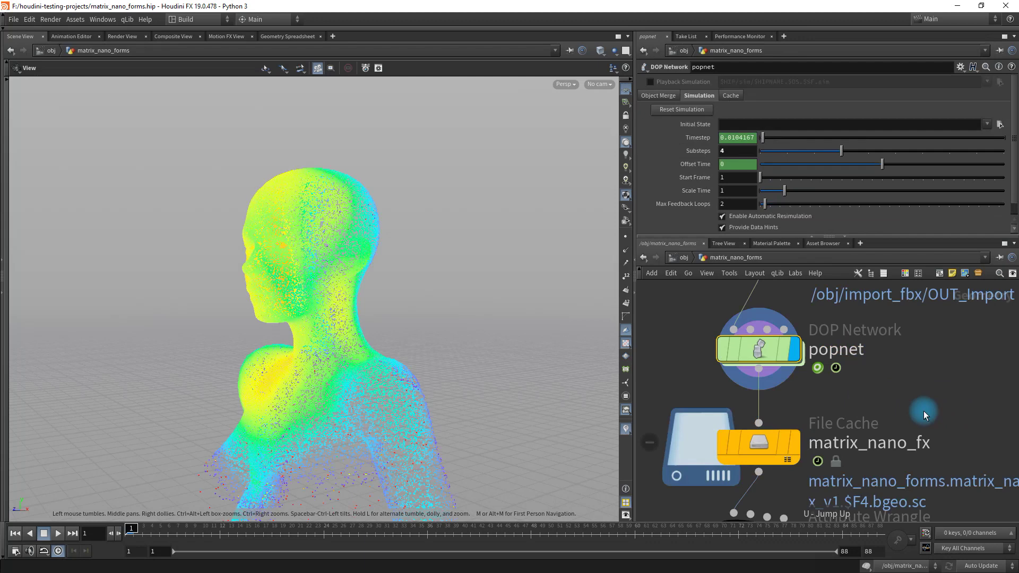
{"action": "middle_click_drag", "start_coordinate": [897, 398], "coordinate": [930, 338]}
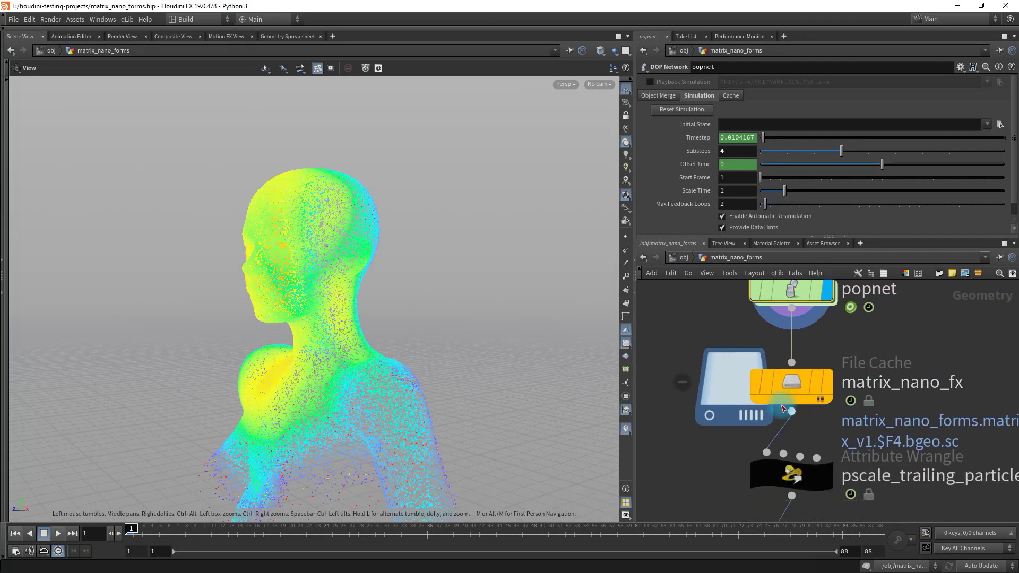
{"action": "mouse_move", "coordinate": [832, 356]}
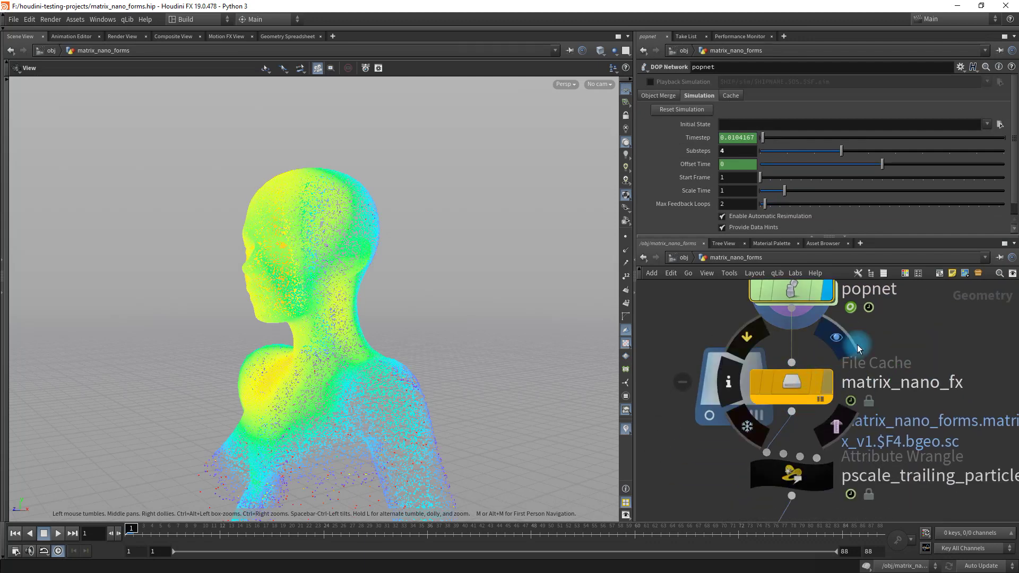
{"action": "left_click", "coordinate": [836, 337]}
Step: Turn off the coloured point visualization and view the whole upper body of the cached particle character
{"action": "left_click", "coordinate": [729, 383]}
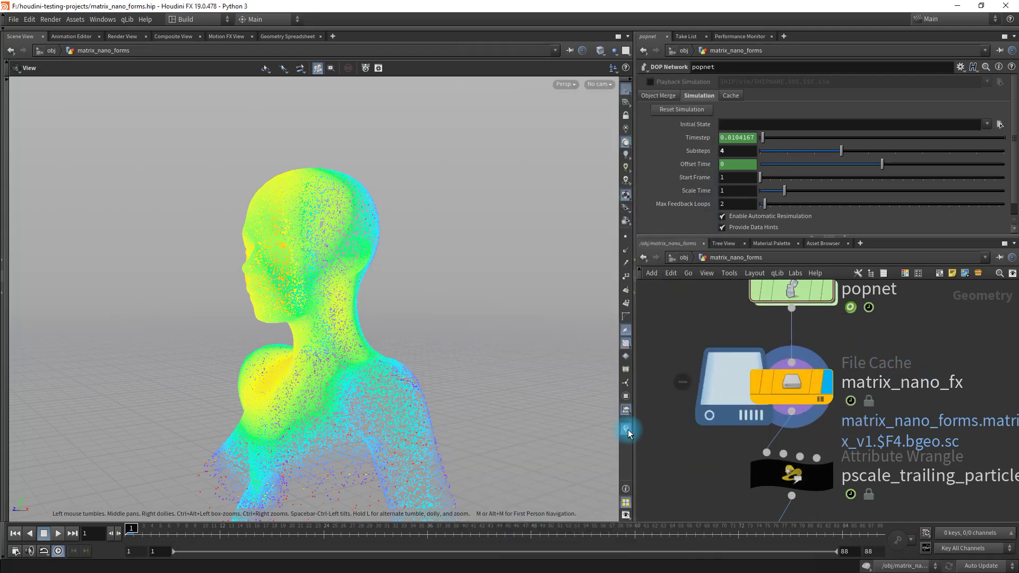
{"action": "left_click", "coordinate": [627, 429]}
{"action": "middle_click_drag", "start_coordinate": [673, 477], "coordinate": [708, 416]}
{"action": "key", "text": "space"}
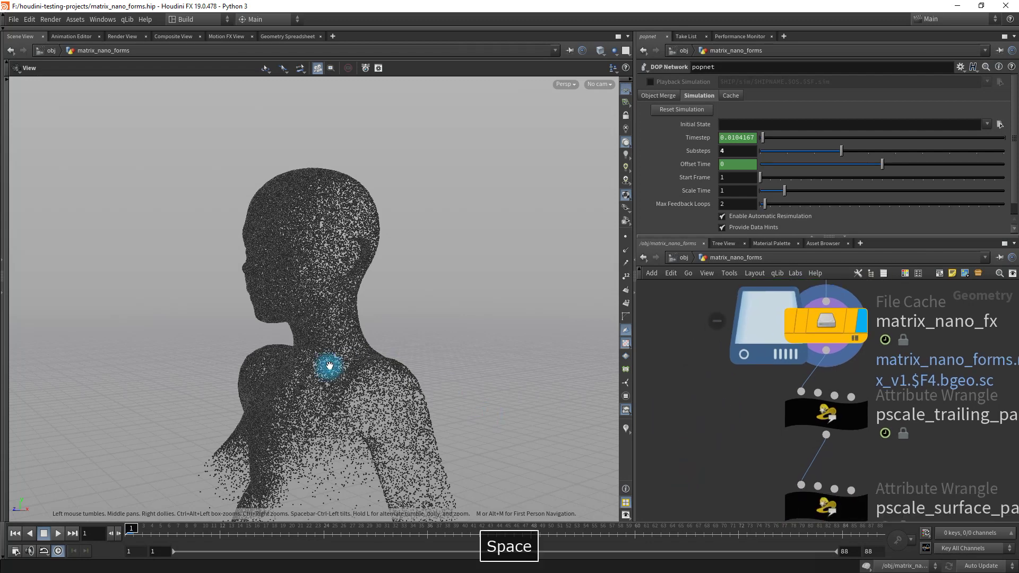
{"action": "left_click_drag", "start_coordinate": [332, 366], "coordinate": [326, 252]}
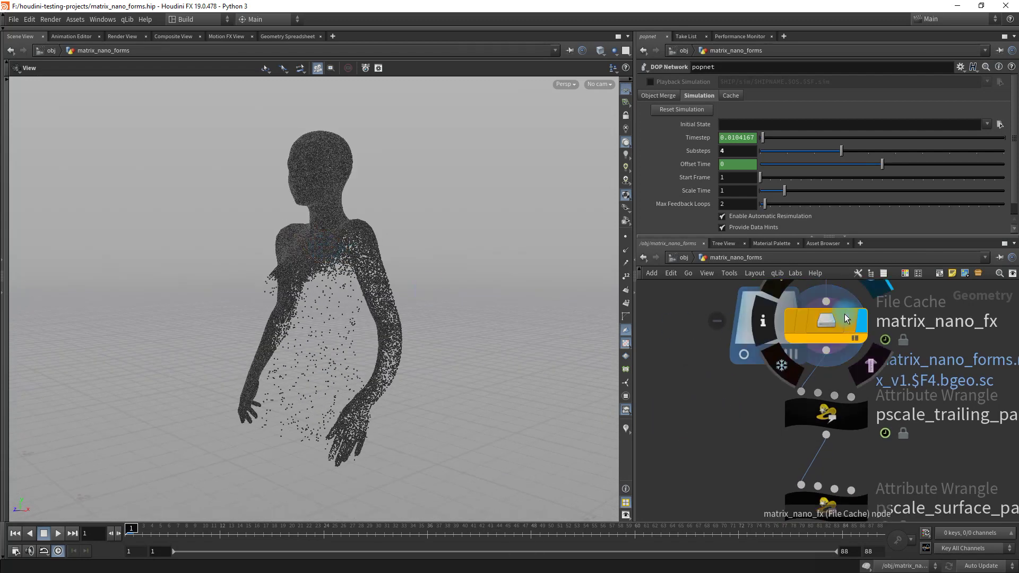
Step: Play back the cached particle animation while viewing the character from several sides, and return to frame 1
{"action": "left_click", "coordinate": [745, 426]}
{"action": "scroll", "coordinate": [747, 419], "scroll_direction": "down", "scroll_amount": 5}
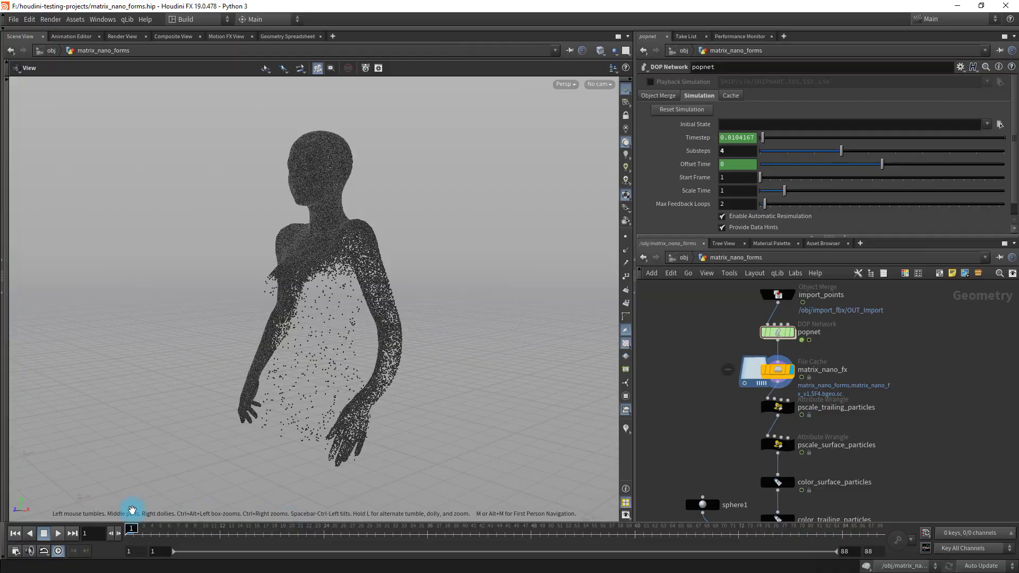
{"action": "left_click", "coordinate": [56, 533]}
{"action": "left_click_drag", "start_coordinate": [339, 276], "coordinate": [322, 171]}
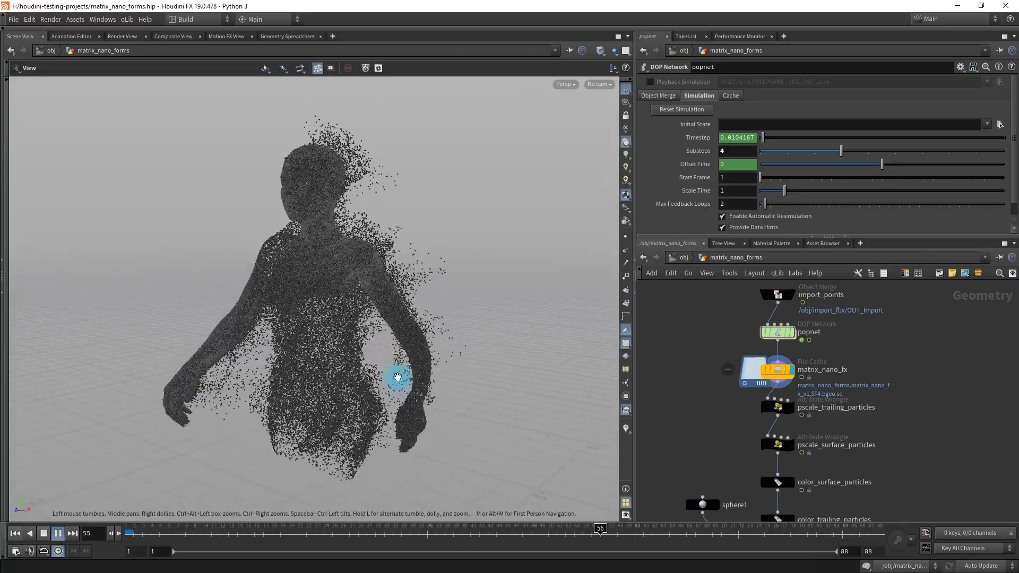
{"action": "left_click_drag", "start_coordinate": [318, 275], "coordinate": [336, 266]}
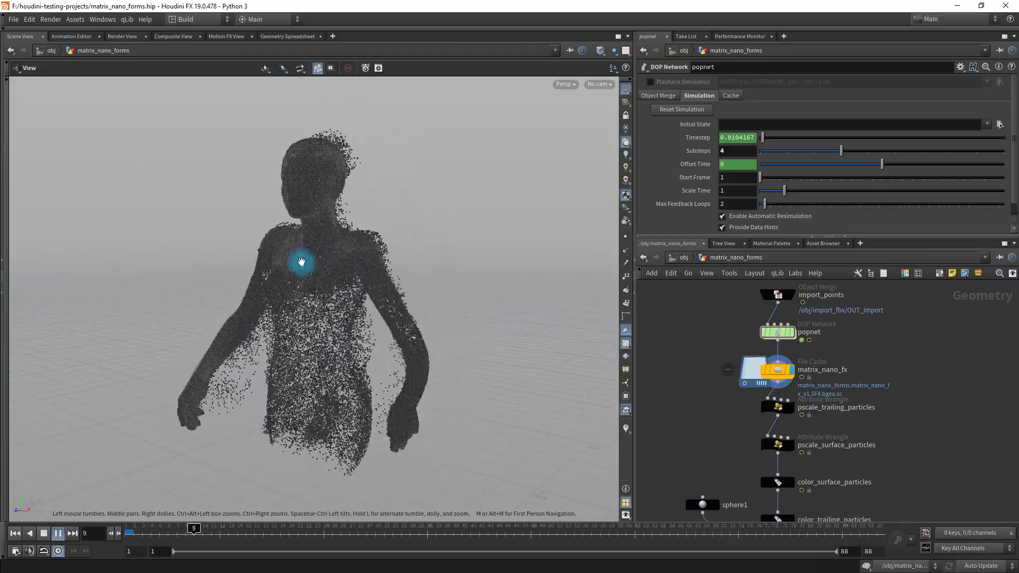
{"action": "left_click_drag", "start_coordinate": [295, 201], "coordinate": [108, 349]}
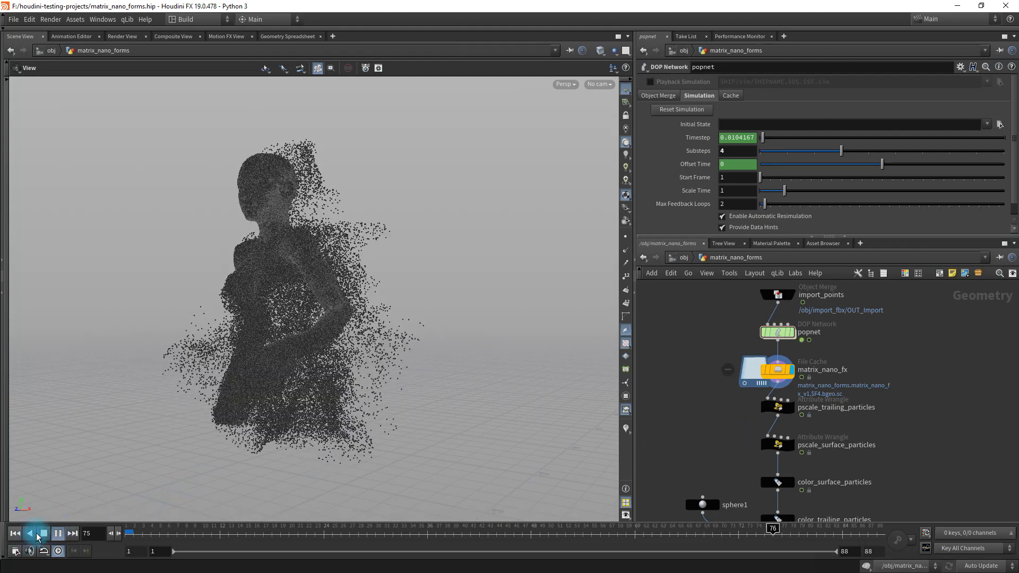
{"action": "left_click", "coordinate": [14, 533]}
{"action": "key", "text": "space"}
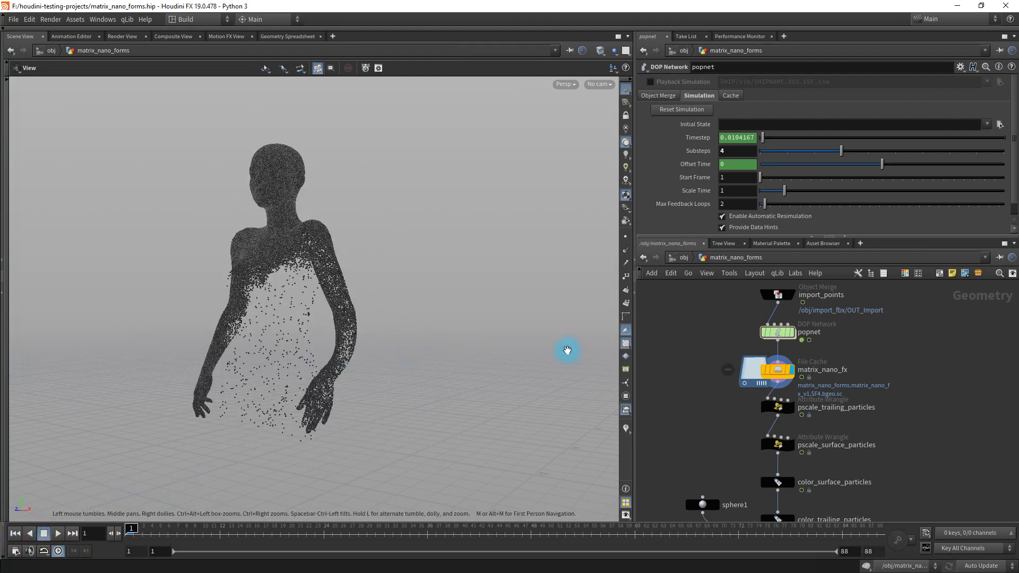
Step: Examine the VEX code and scale factors of the pscale_trailing_particles and pscale_surface_particles wrangles
{"action": "middle_click_drag", "start_coordinate": [702, 440], "coordinate": [710, 403]}
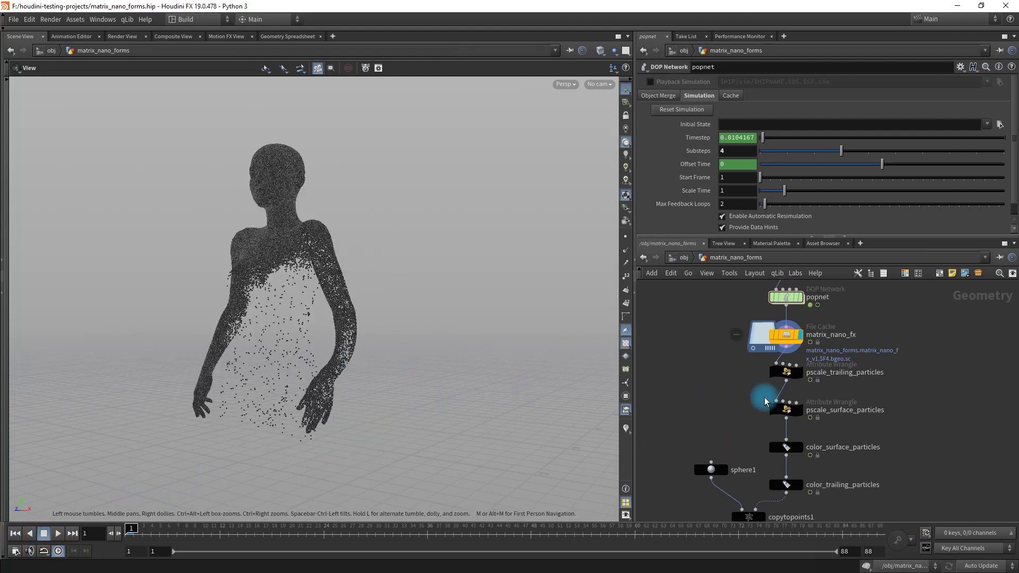
{"action": "mouse_move", "coordinate": [803, 361]}
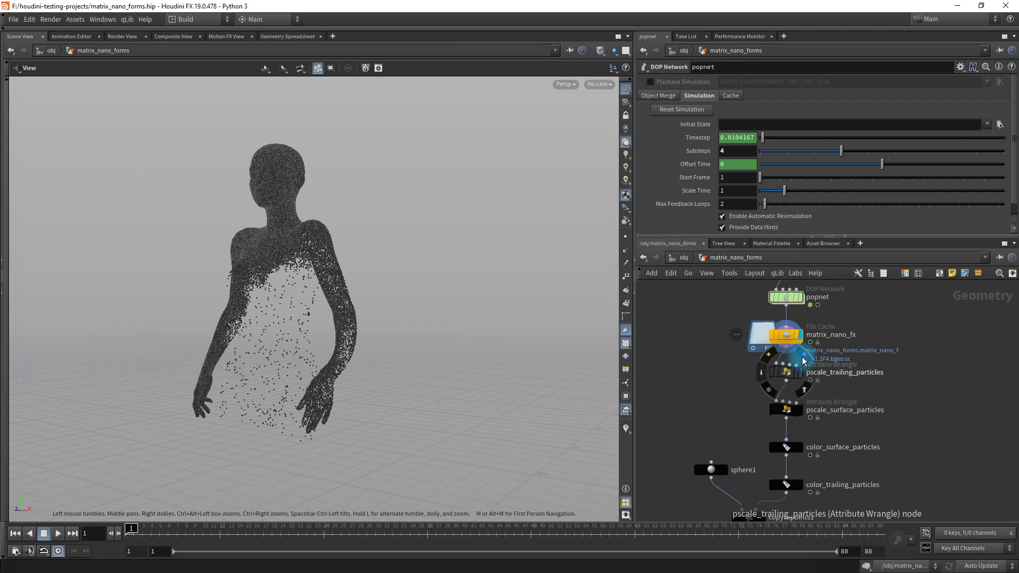
{"action": "left_click", "coordinate": [787, 372]}
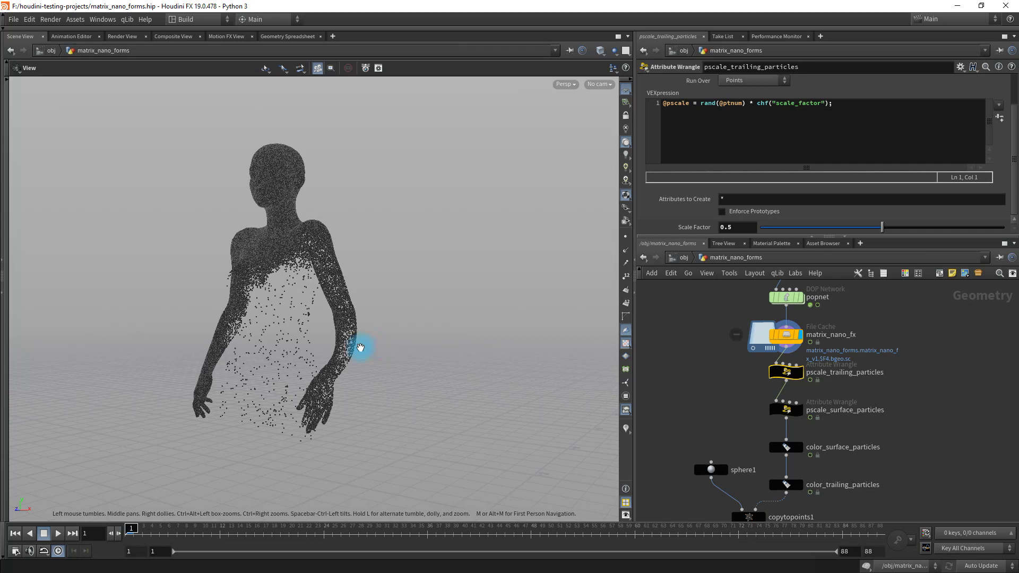
{"action": "left_click_drag", "start_coordinate": [360, 347], "coordinate": [337, 364]}
{"action": "scroll", "coordinate": [849, 383], "scroll_direction": "up", "scroll_amount": 3}
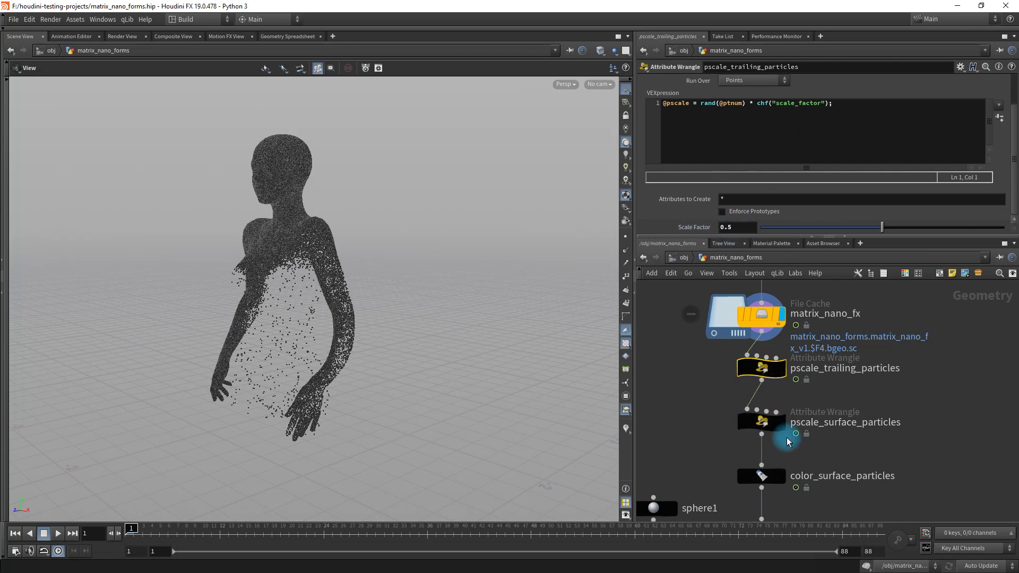
{"action": "left_click", "coordinate": [761, 422]}
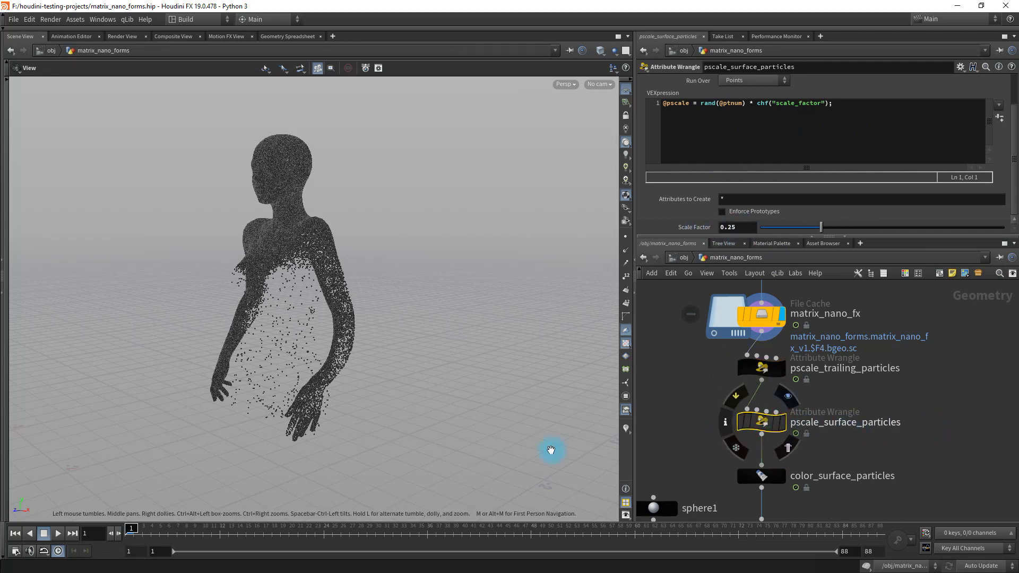
Step: Display the results of color_surface_particles and color_trailing_particles in turn, ending on the OUT_particles null
{"action": "middle_click_drag", "start_coordinate": [715, 419], "coordinate": [751, 338]}
{"action": "left_click", "coordinate": [809, 356]}
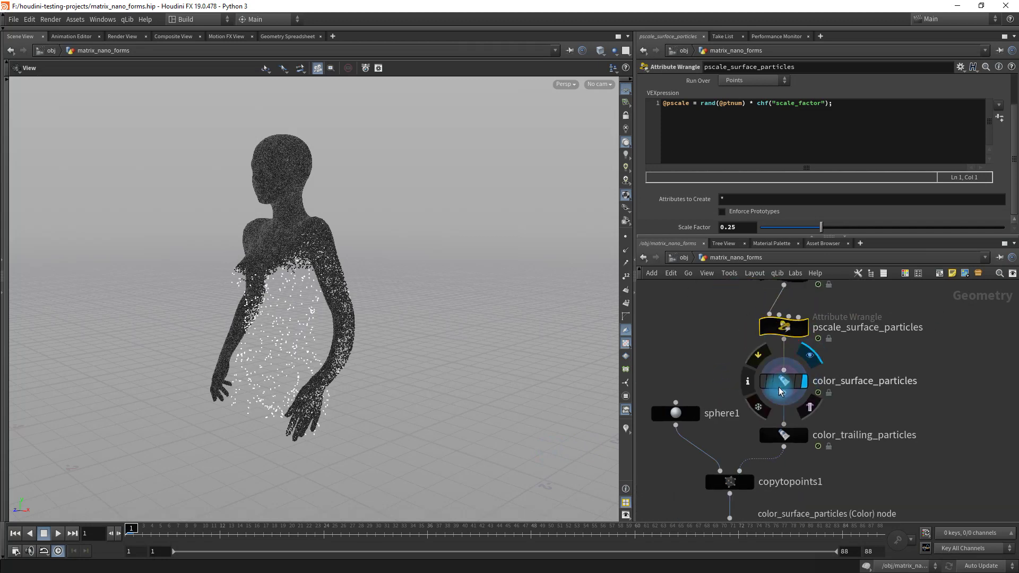
{"action": "left_click", "coordinate": [808, 410]}
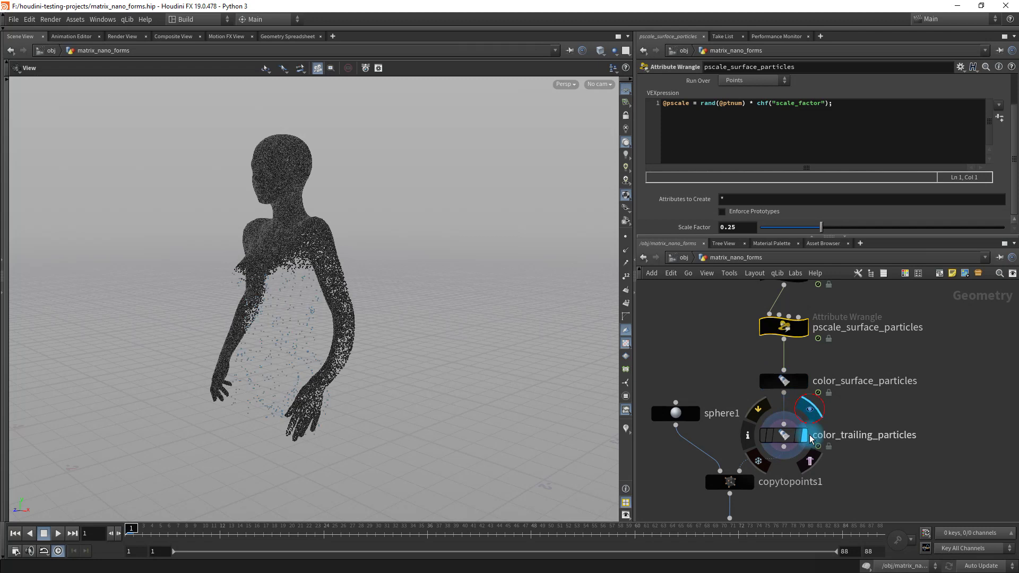
{"action": "middle_click_drag", "start_coordinate": [846, 482], "coordinate": [860, 398]}
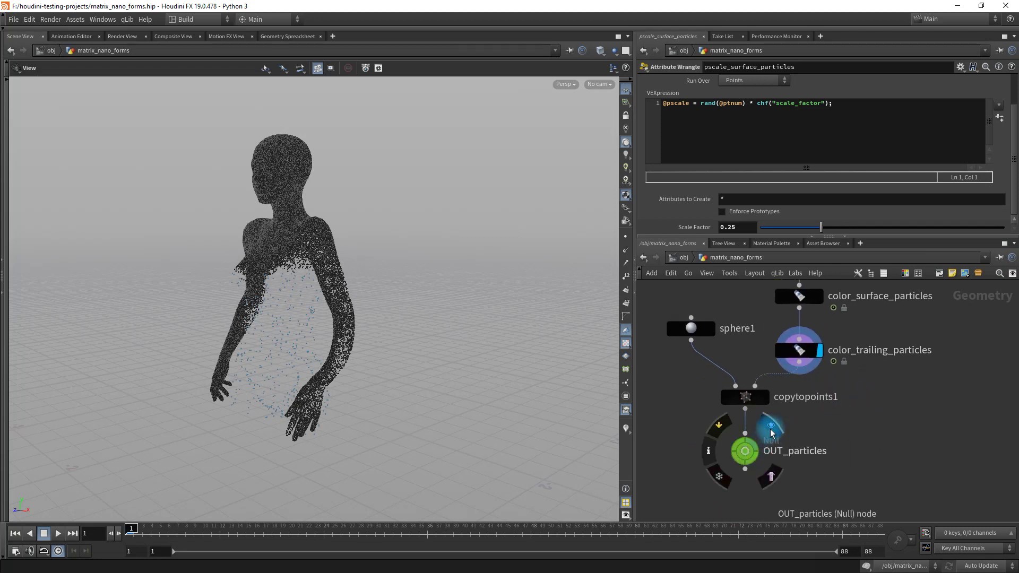
{"action": "left_click", "coordinate": [776, 431]}
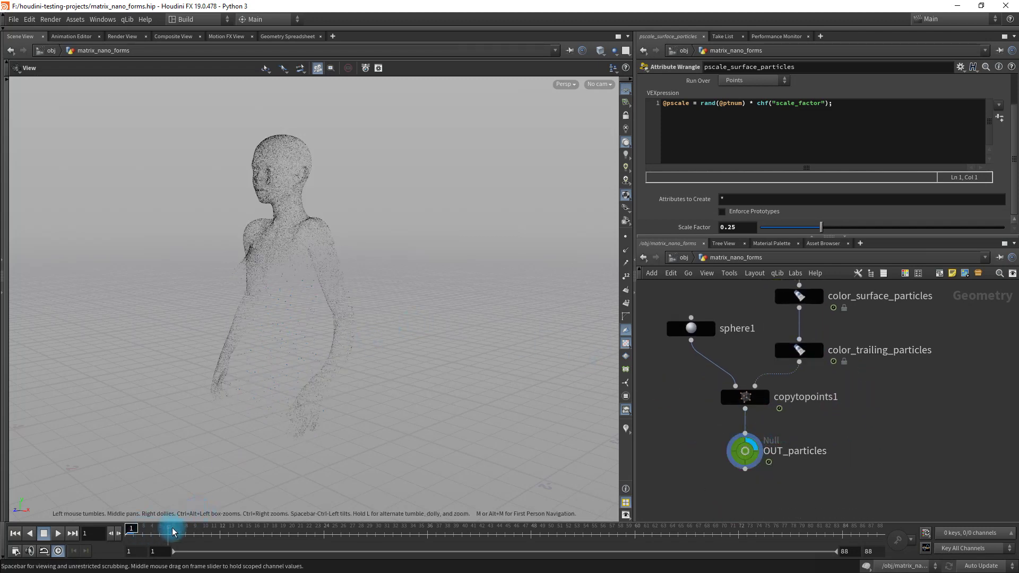
Step: Go to frame 24 and inspect the copied spheres on the head and shoulders up close from several angles
{"action": "left_click", "coordinate": [222, 529]}
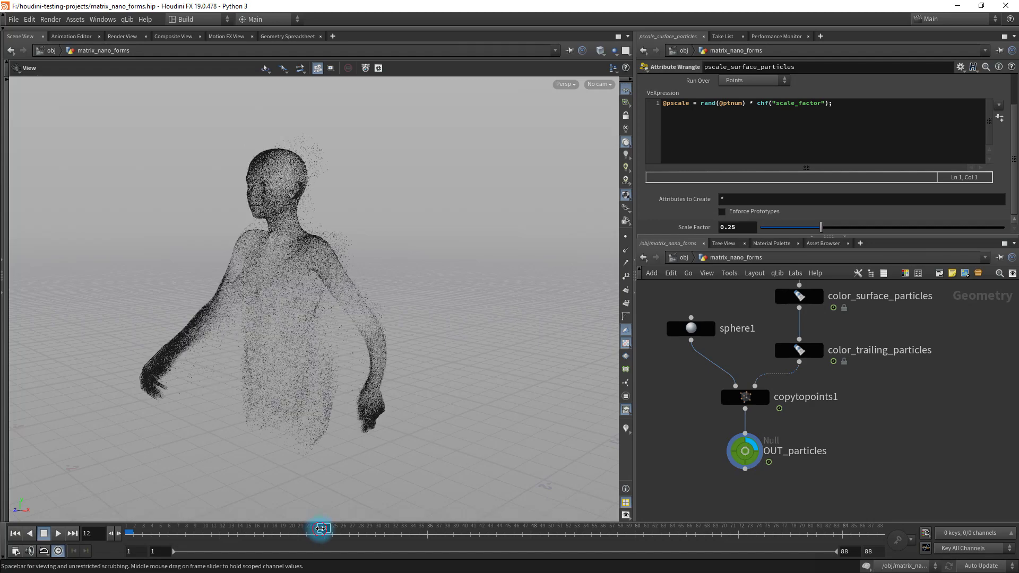
{"action": "left_click", "coordinate": [322, 528]}
{"action": "mouse_move", "coordinate": [277, 177]}
{"action": "left_mouse_down"}
{"action": "mouse_move", "coordinate": [359, 175]}
{"action": "mouse_move", "coordinate": [268, 170]}
{"action": "left_mouse_up"}
{"action": "right_click_drag", "start_coordinate": [268, 170], "coordinate": [467, 181]}
{"action": "middle_click_drag", "start_coordinate": [244, 188], "coordinate": [348, 237]}
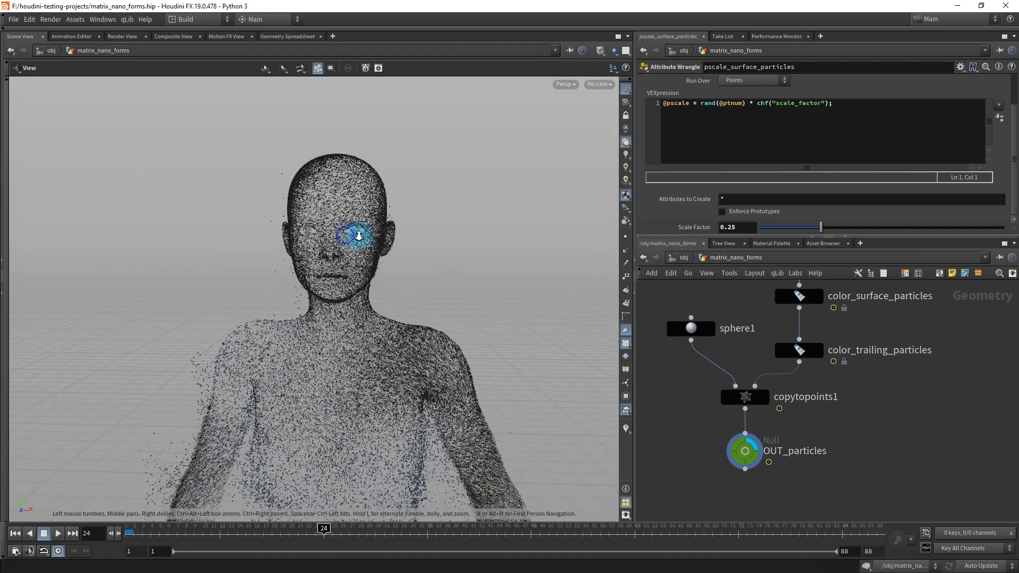
{"action": "right_click_drag", "start_coordinate": [357, 236], "coordinate": [513, 251]}
{"action": "left_click_drag", "start_coordinate": [512, 250], "coordinate": [297, 265]}
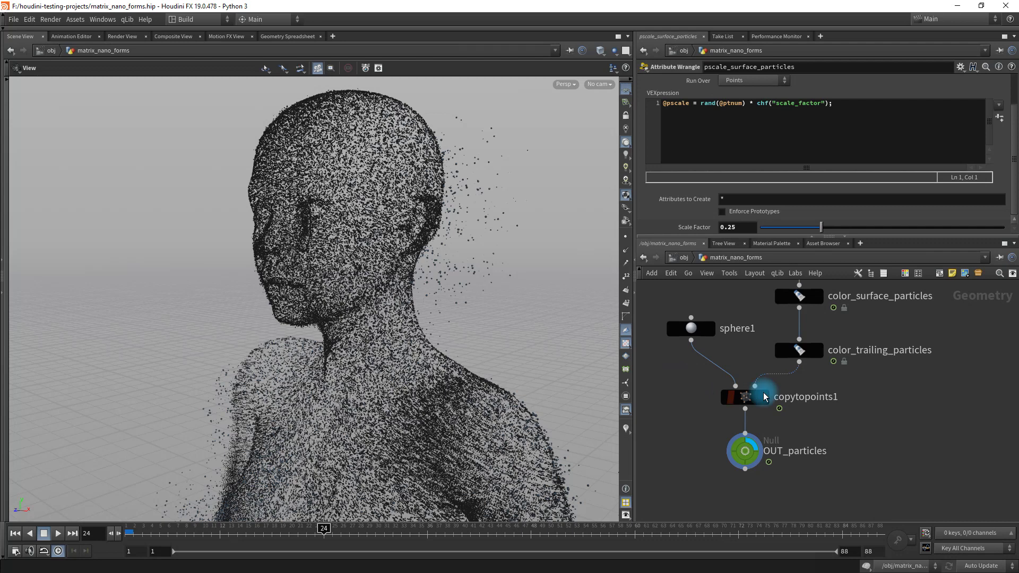
Step: Set the scale factor of pscale_trailing_particles to 2 and view the trailing particles around the upper body
{"action": "middle_click_drag", "start_coordinate": [926, 382], "coordinate": [902, 481]}
{"action": "middle_click_drag", "start_coordinate": [878, 307], "coordinate": [876, 337]}
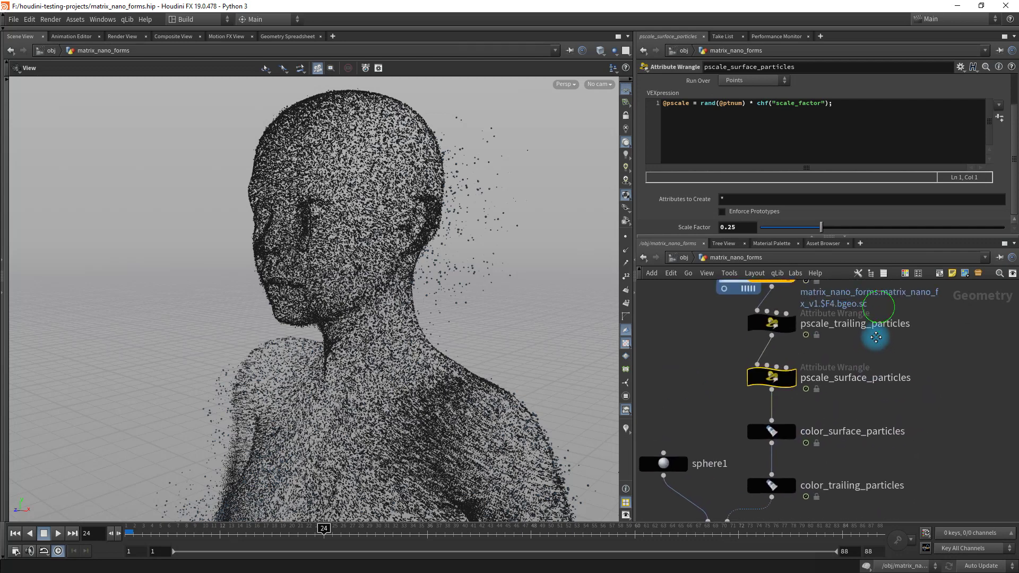
{"action": "left_click", "coordinate": [770, 322]}
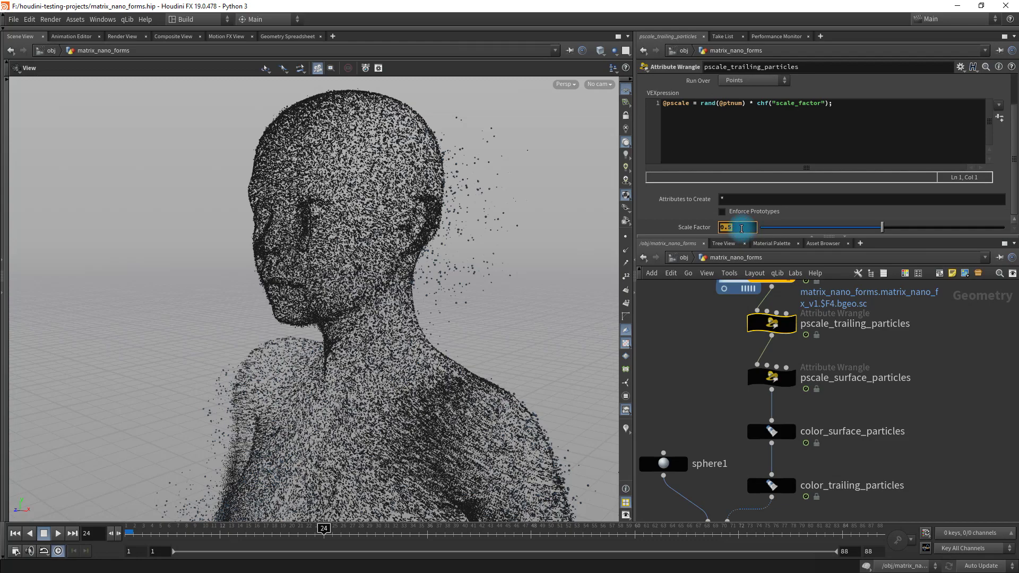
{"action": "key", "text": "Return"}
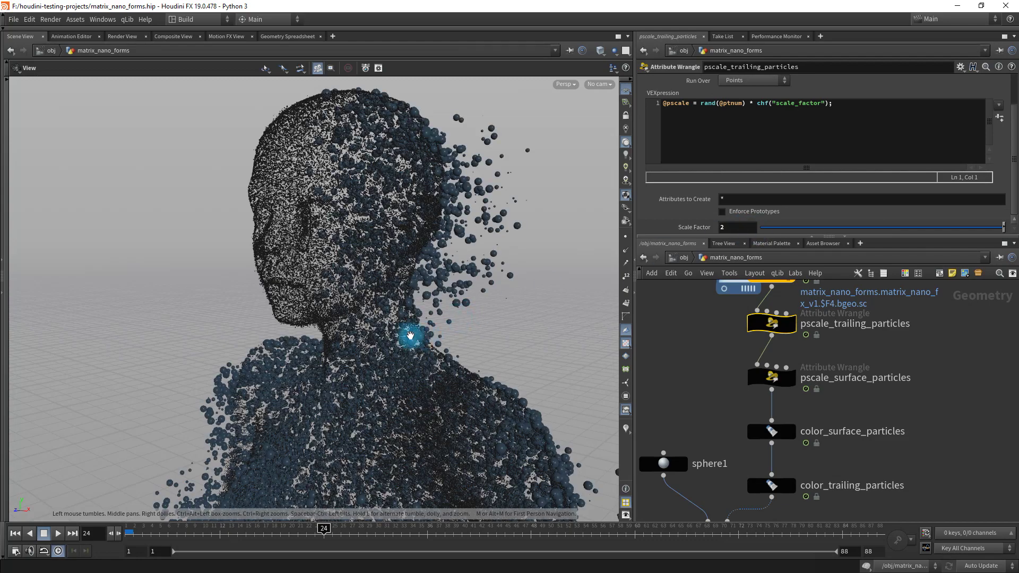
{"action": "left_click_drag", "start_coordinate": [410, 335], "coordinate": [193, 368]}
{"action": "left_click_drag", "start_coordinate": [389, 377], "coordinate": [348, 332]}
Step: Set the scale factor of pscale_trailing_particles to 1 and check the particle size on the character
{"action": "left_click", "coordinate": [731, 226]}
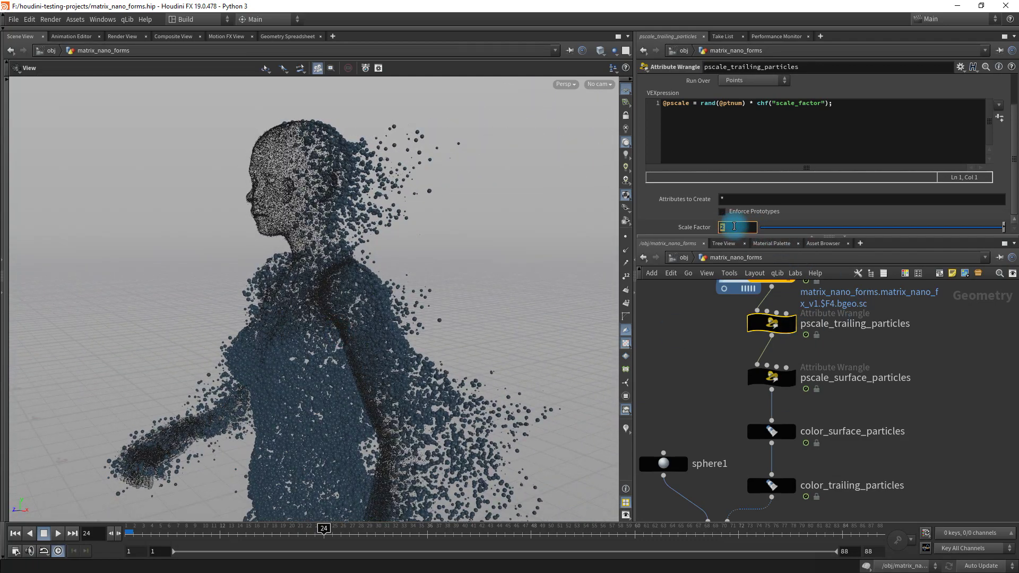
{"action": "type", "text": "1"}
{"action": "key", "text": "Return"}
{"action": "mouse_move", "coordinate": [384, 353]}
{"action": "left_mouse_down"}
{"action": "mouse_move", "coordinate": [311, 355]}
{"action": "mouse_move", "coordinate": [397, 352]}
{"action": "left_mouse_up"}
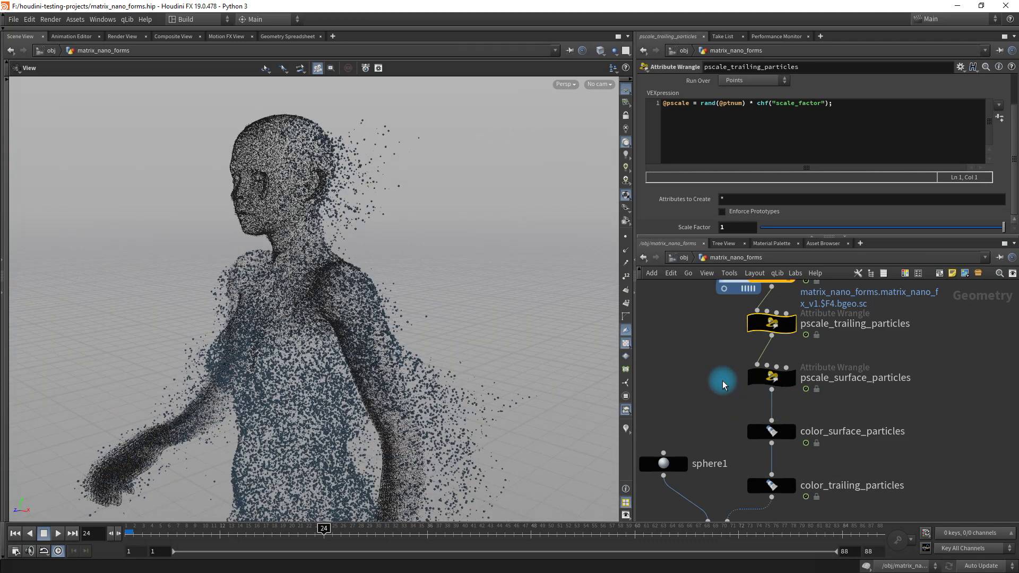
Step: Change the constant colour of color_trailing_particles to pure red (1, 0, 0)
{"action": "middle_click_drag", "start_coordinate": [749, 418], "coordinate": [750, 375]}
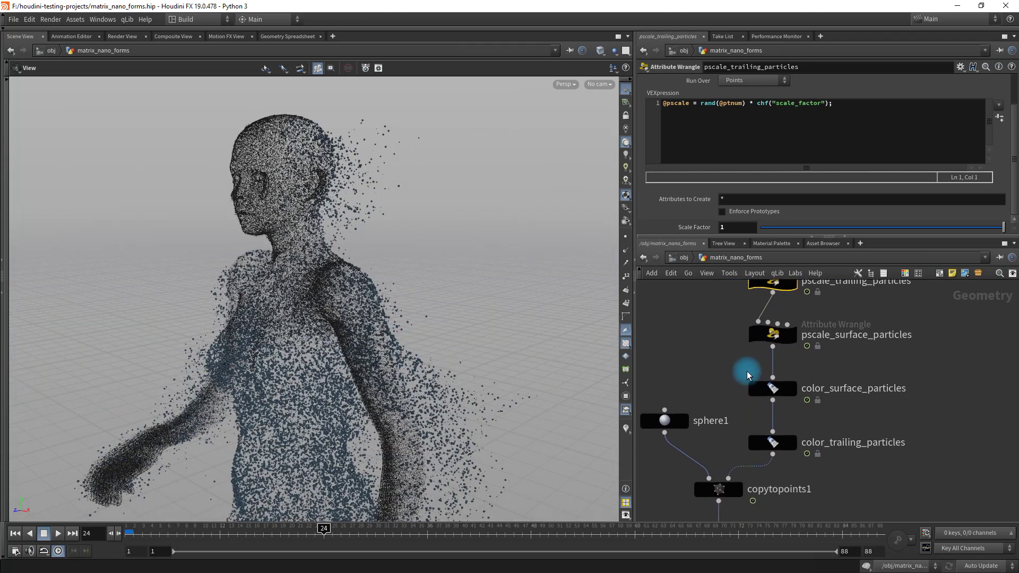
{"action": "left_click", "coordinate": [774, 389]}
{"action": "left_click", "coordinate": [772, 443]}
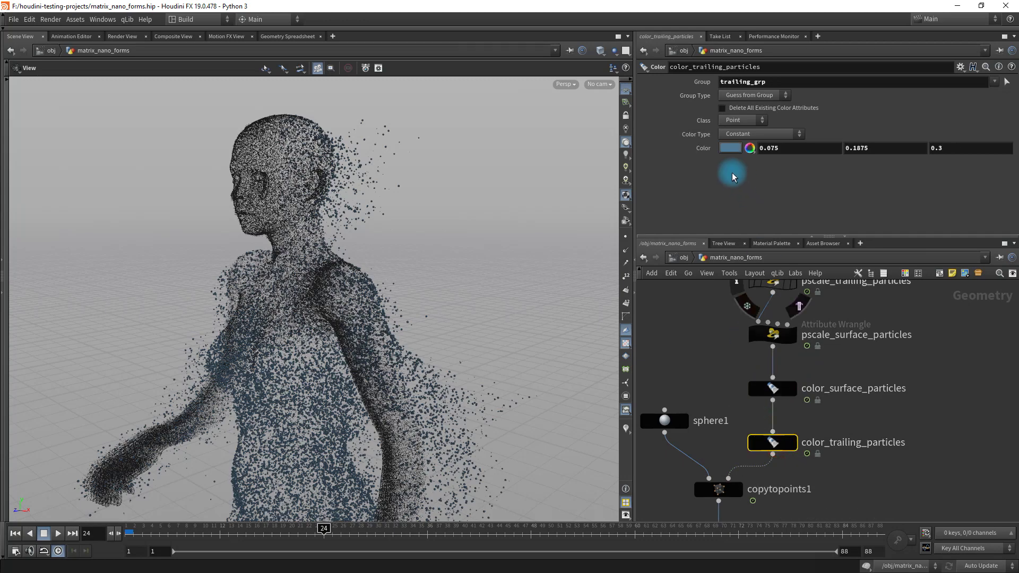
{"action": "left_click", "coordinate": [734, 137]}
{"action": "left_click", "coordinate": [699, 176]}
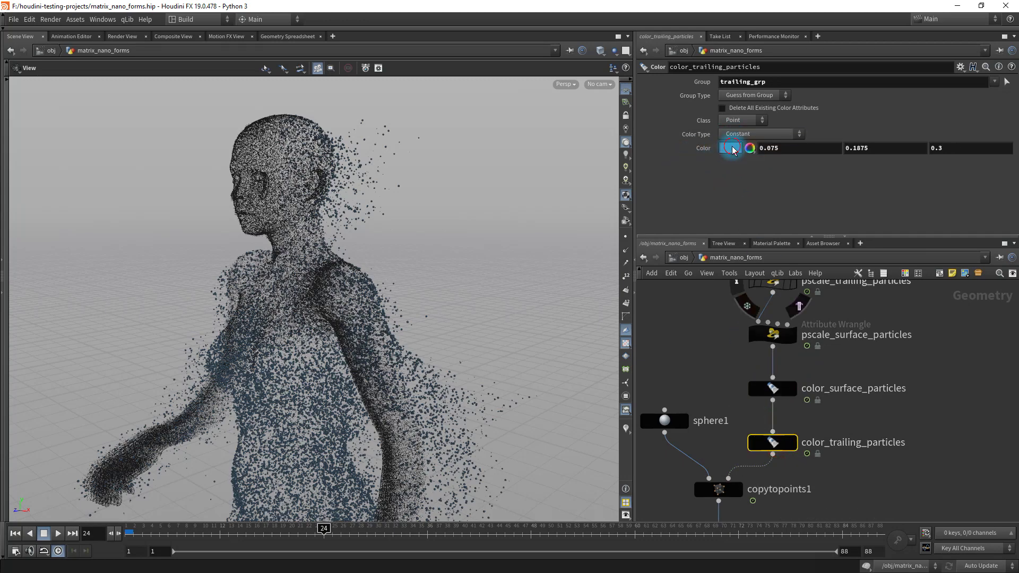
{"action": "left_click", "coordinate": [732, 148]}
{"action": "left_click", "coordinate": [696, 75]}
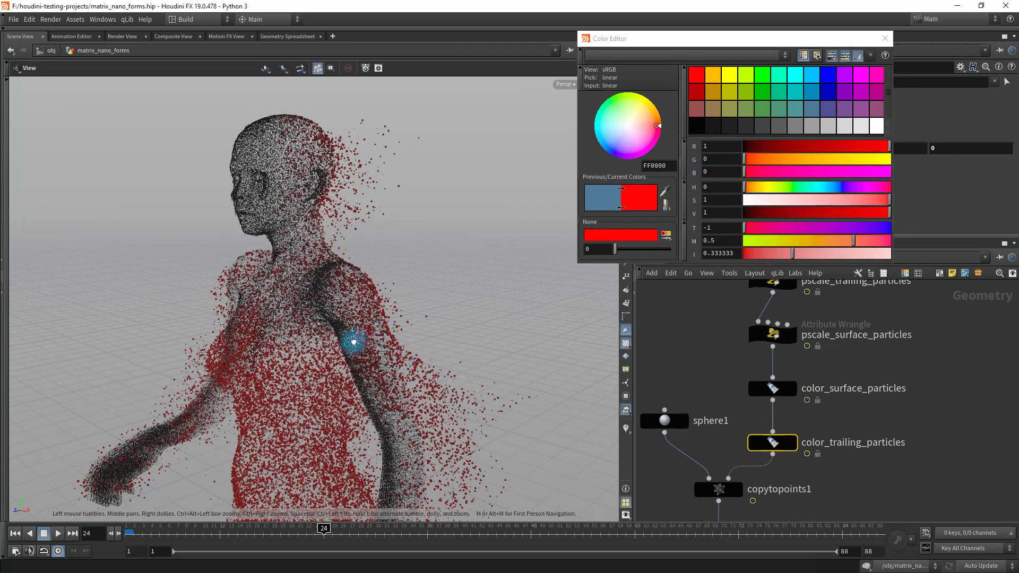
{"action": "left_click_drag", "start_coordinate": [353, 343], "coordinate": [403, 335]}
{"action": "left_click", "coordinate": [884, 38]}
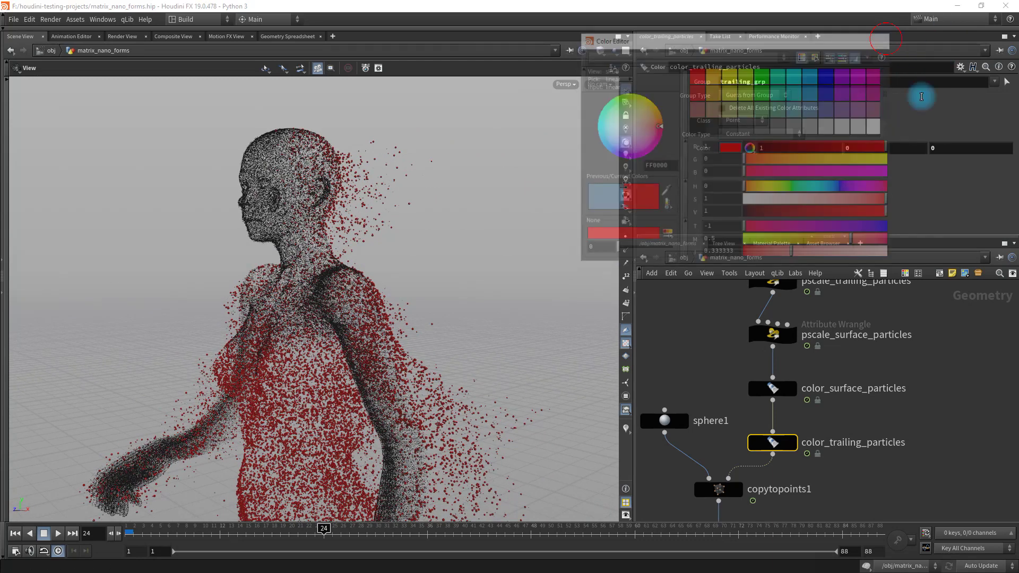
Step: Scrub through the animation to frame 36 to review the red trailing particles in motion
{"action": "middle_click_drag", "start_coordinate": [840, 490], "coordinate": [882, 345]}
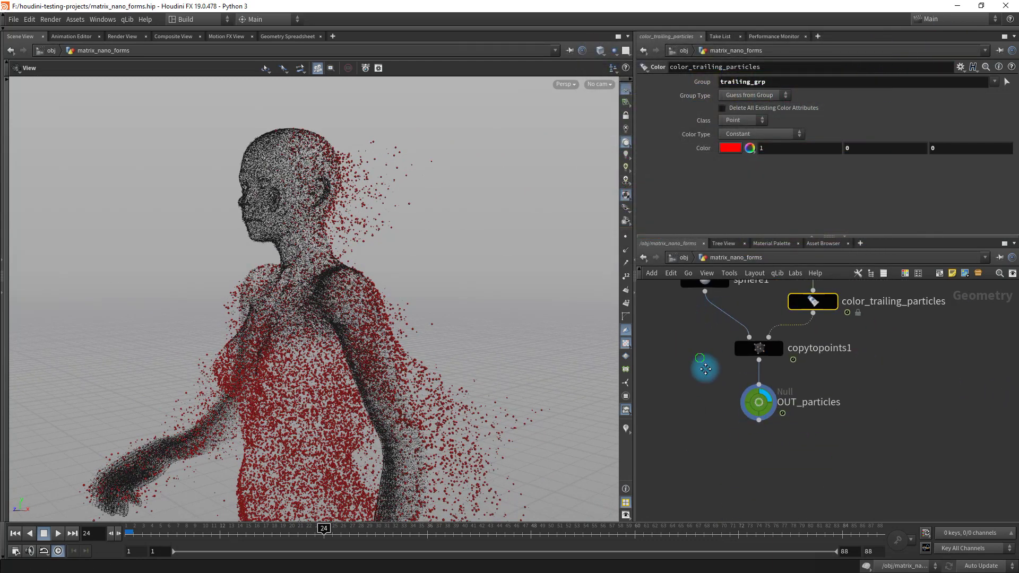
{"action": "middle_click_drag", "start_coordinate": [705, 368], "coordinate": [723, 427]}
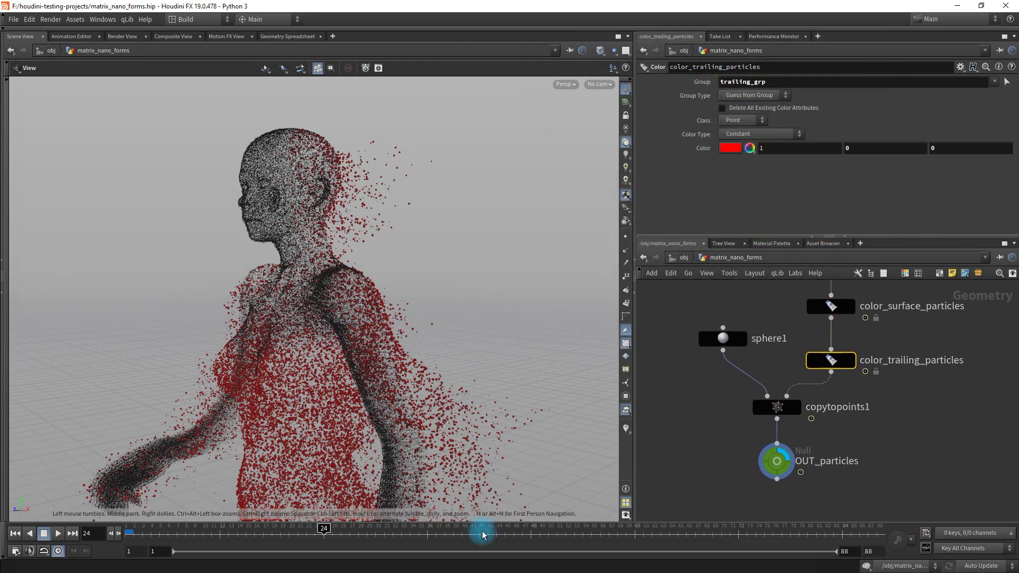
{"action": "left_click", "coordinate": [241, 533]}
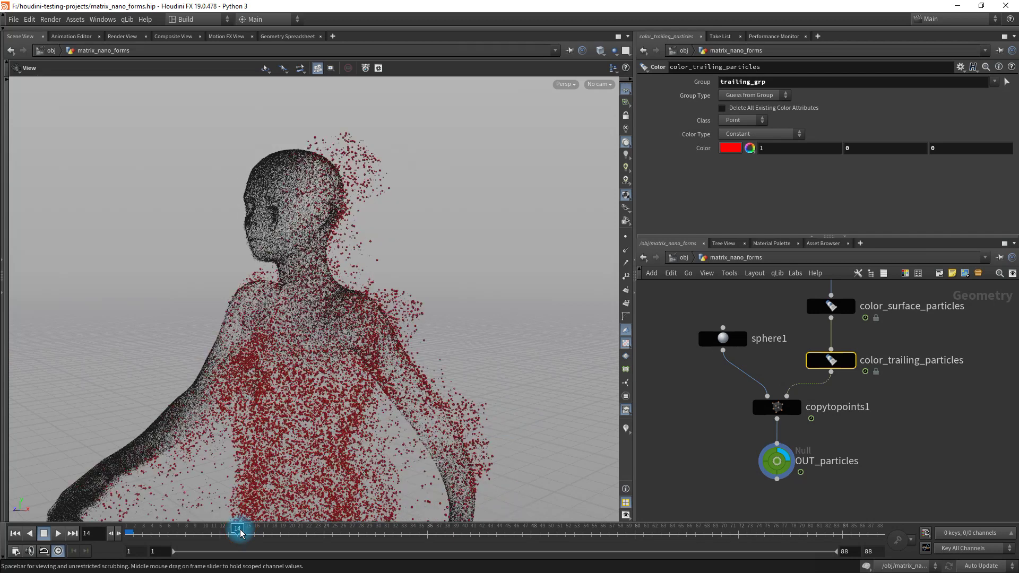
{"action": "left_click", "coordinate": [429, 531]}
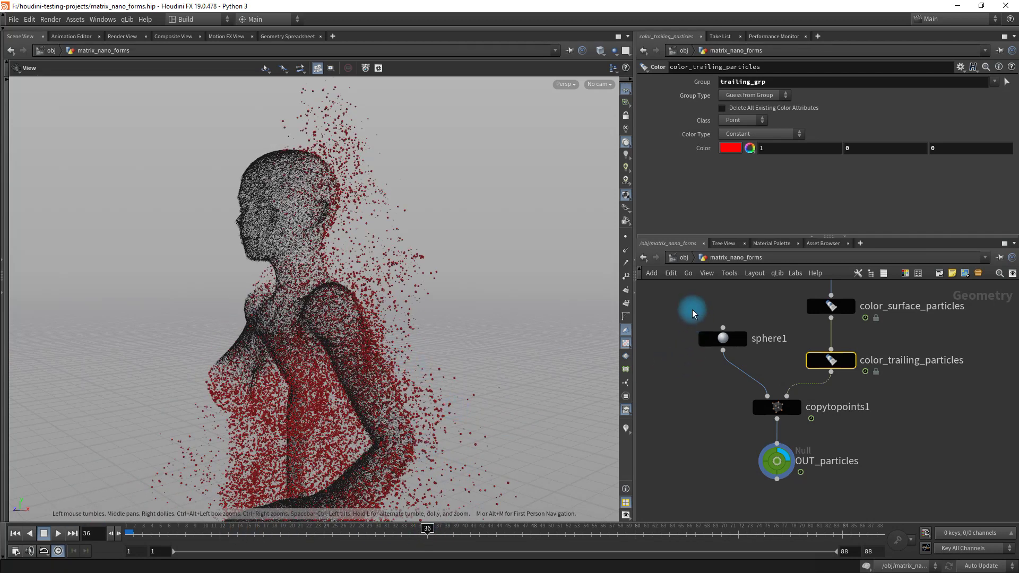
Step: Examine the settings of sphere1 and its available primitive types, keeping Polygon
{"action": "middle_click_drag", "start_coordinate": [724, 330], "coordinate": [754, 373]}
{"action": "left_click", "coordinate": [752, 383]}
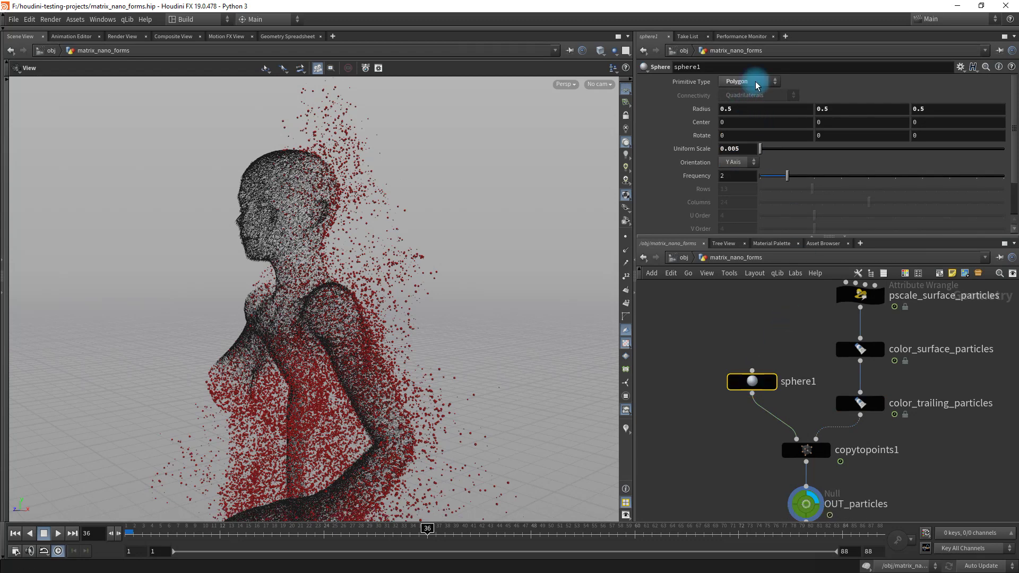
{"action": "mouse_move", "coordinate": [748, 388]}
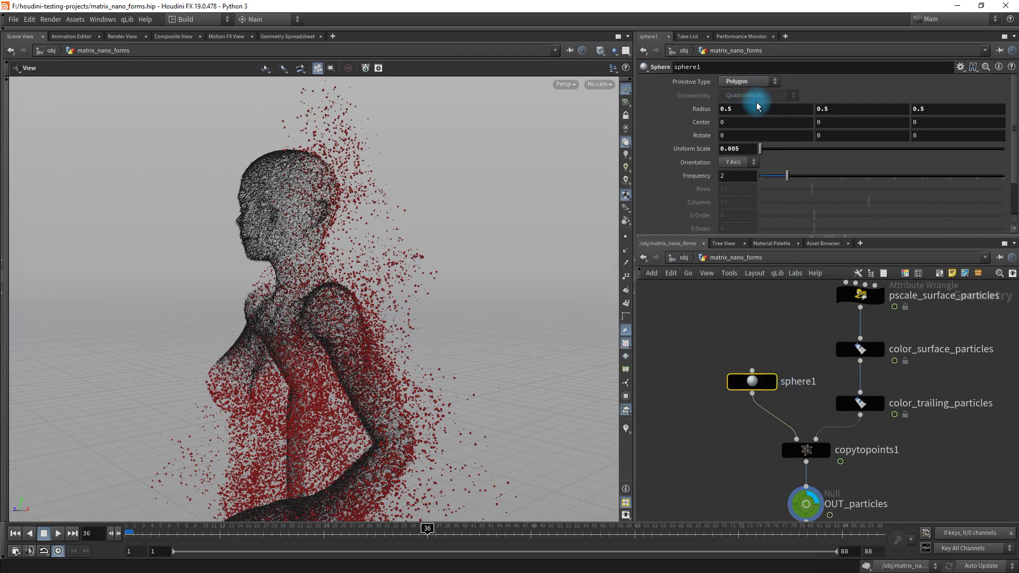
{"action": "left_click", "coordinate": [742, 81]}
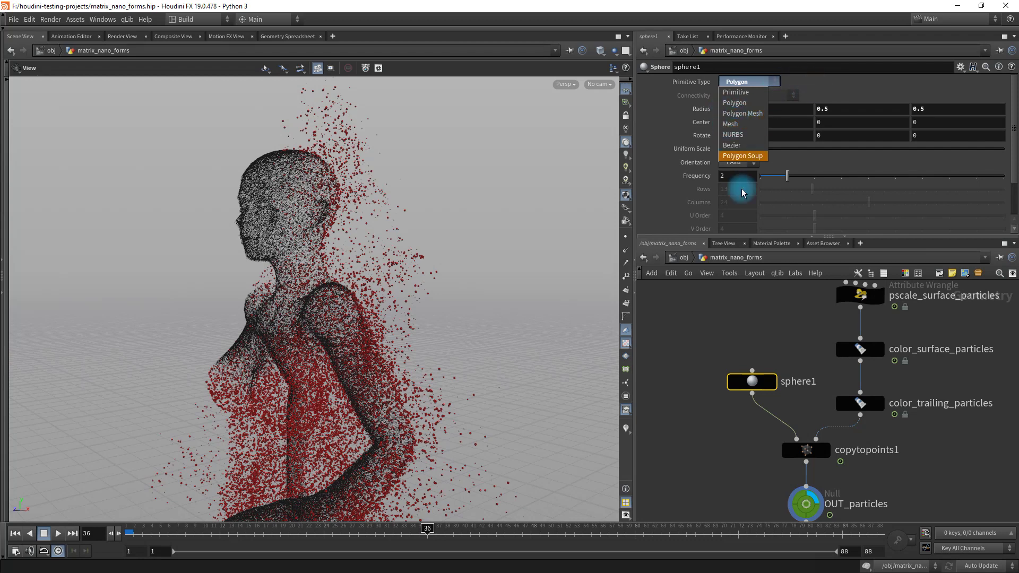
{"action": "left_click", "coordinate": [714, 362]}
{"action": "middle_click_drag", "start_coordinate": [738, 491], "coordinate": [725, 433]}
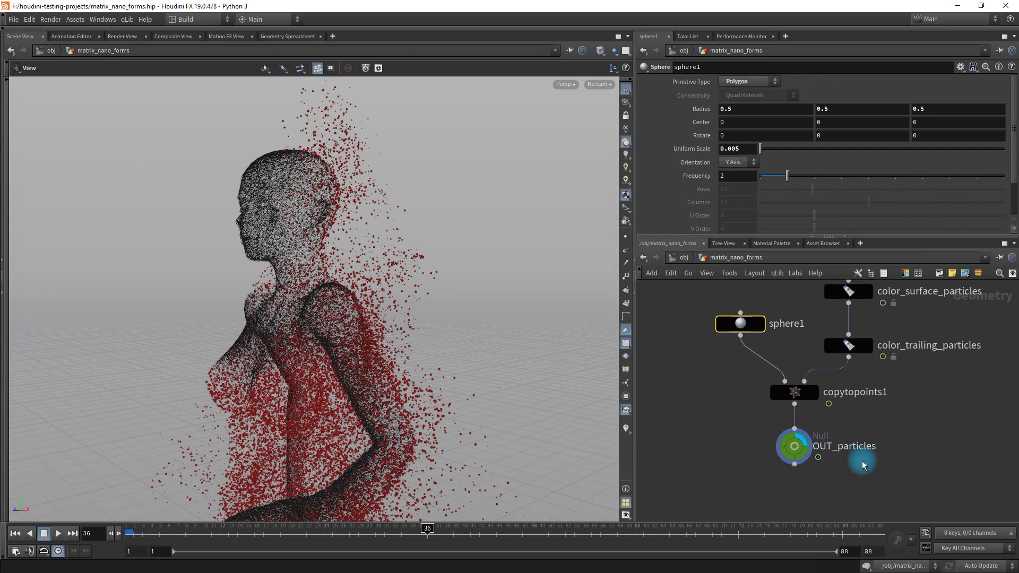
Step: Review the settings of copytopoints1 and OUT_particles and inspect the copied spheres on the full character
{"action": "left_click", "coordinate": [806, 399]}
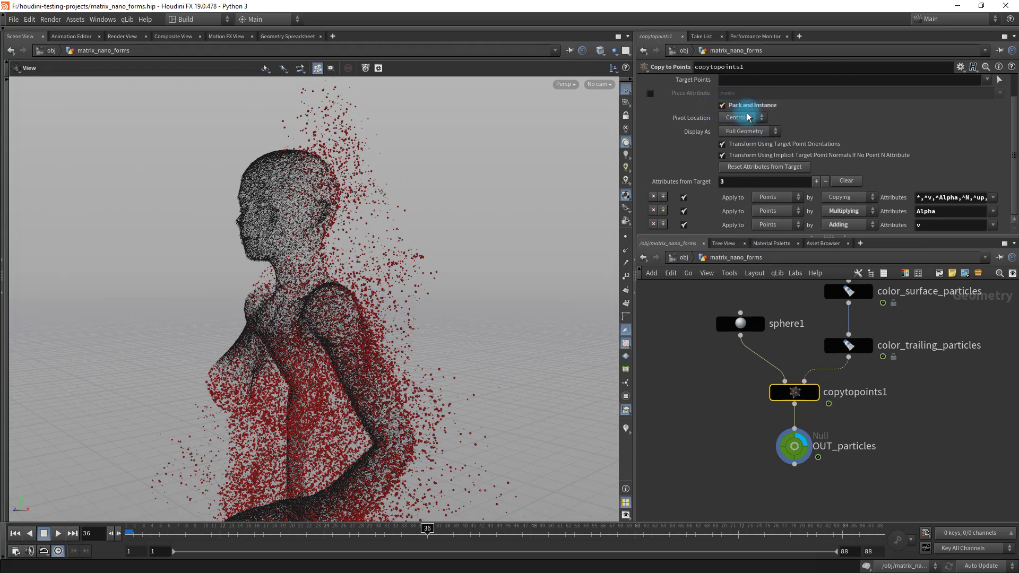
{"action": "left_click", "coordinate": [796, 451]}
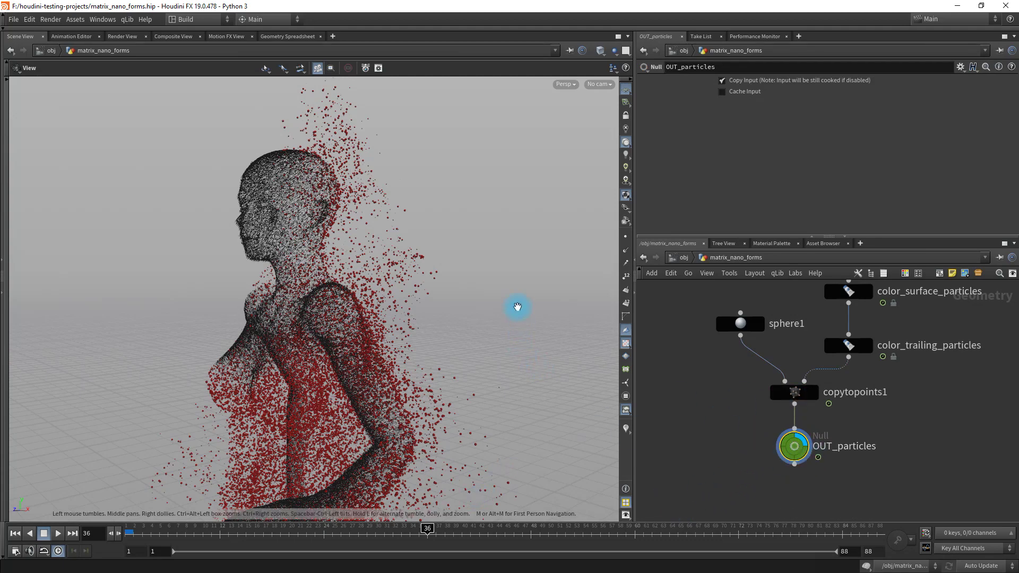
{"action": "left_click_drag", "start_coordinate": [517, 307], "coordinate": [412, 297]}
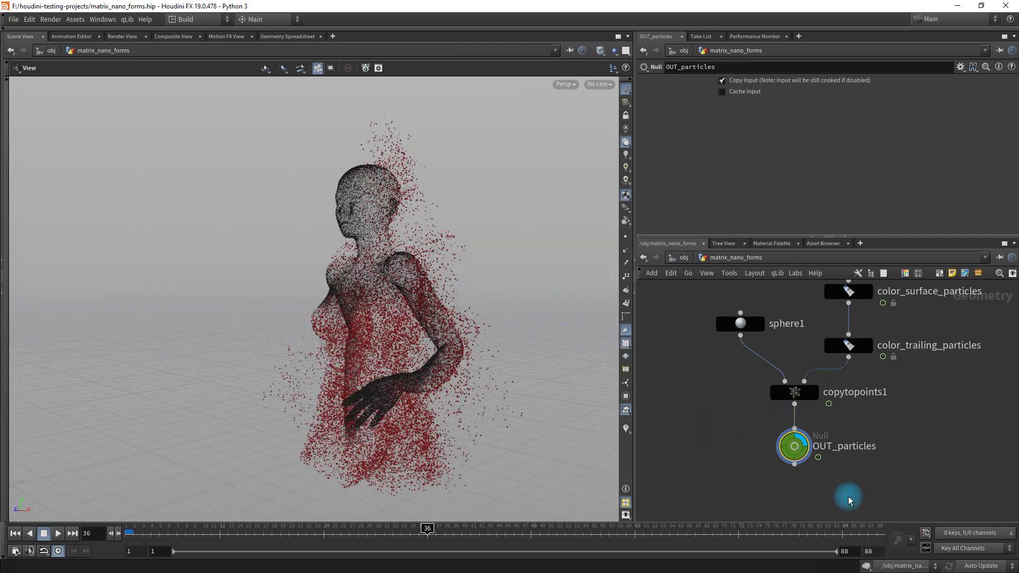
Step: Display the output of color_trailing_particles in the viewport instead of OUT_particles to see the raw coloured points
{"action": "middle_click_drag", "start_coordinate": [919, 413], "coordinate": [883, 454]}
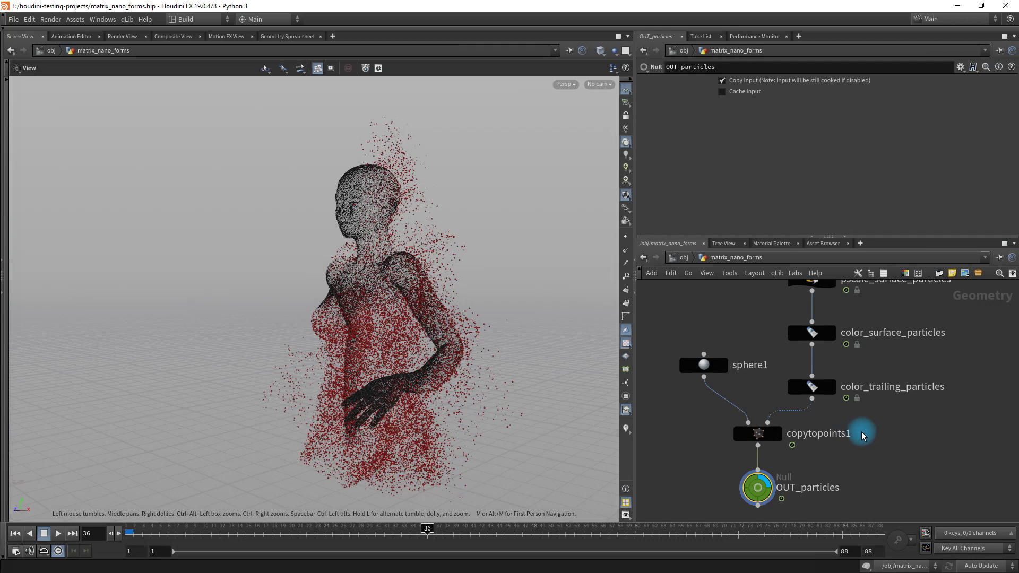
{"action": "middle_click_drag", "start_coordinate": [857, 434], "coordinate": [894, 431]}
{"action": "scroll", "coordinate": [836, 437], "scroll_direction": "up", "scroll_amount": 2}
{"action": "mouse_move", "coordinate": [809, 395]}
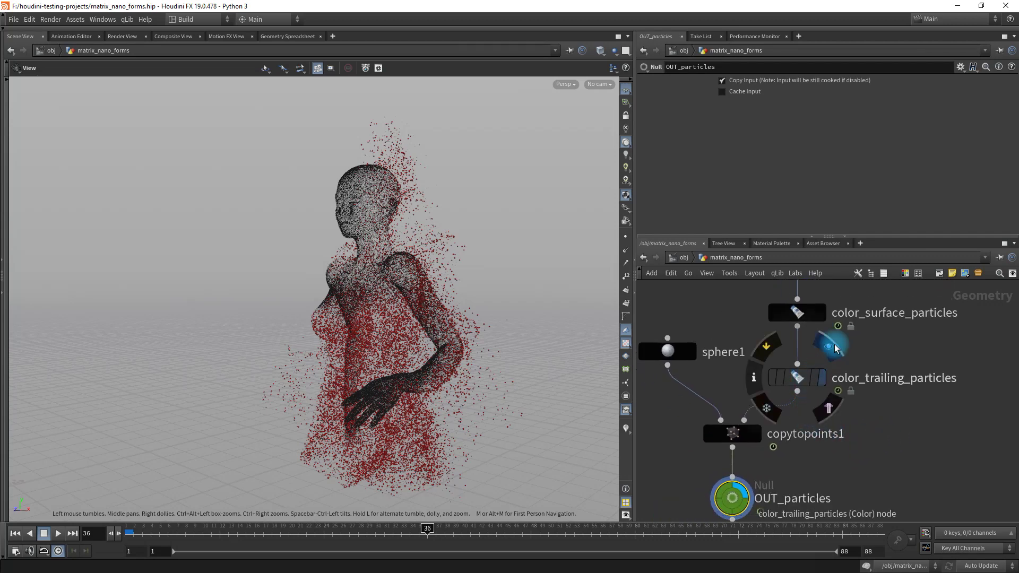
{"action": "left_click", "coordinate": [832, 347]}
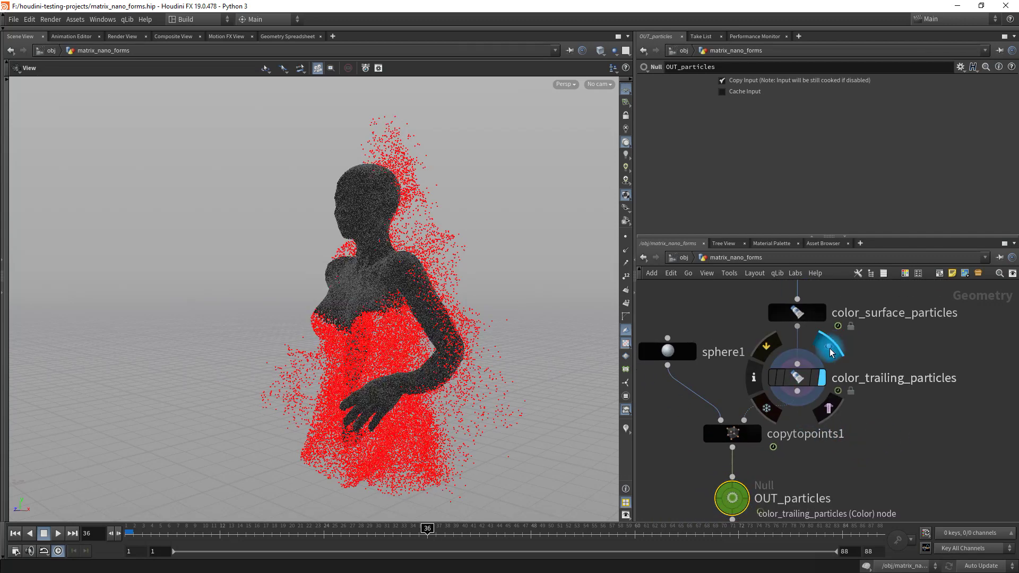
Step: Play the point animation from frame 1, stop it at frame 59, and inspect the trailing particles from several angles
{"action": "left_click", "coordinate": [14, 535]}
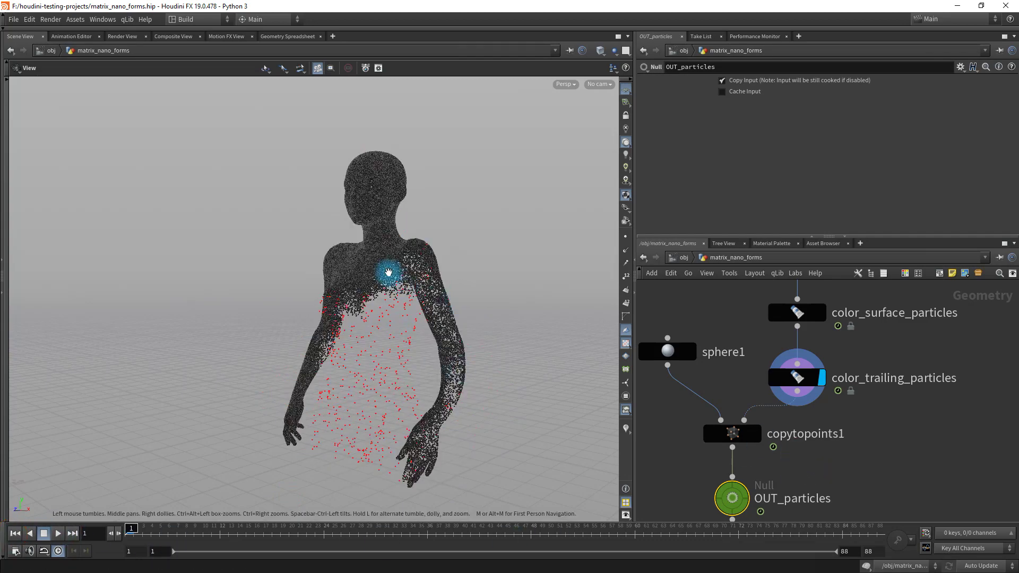
{"action": "left_click", "coordinate": [47, 535]}
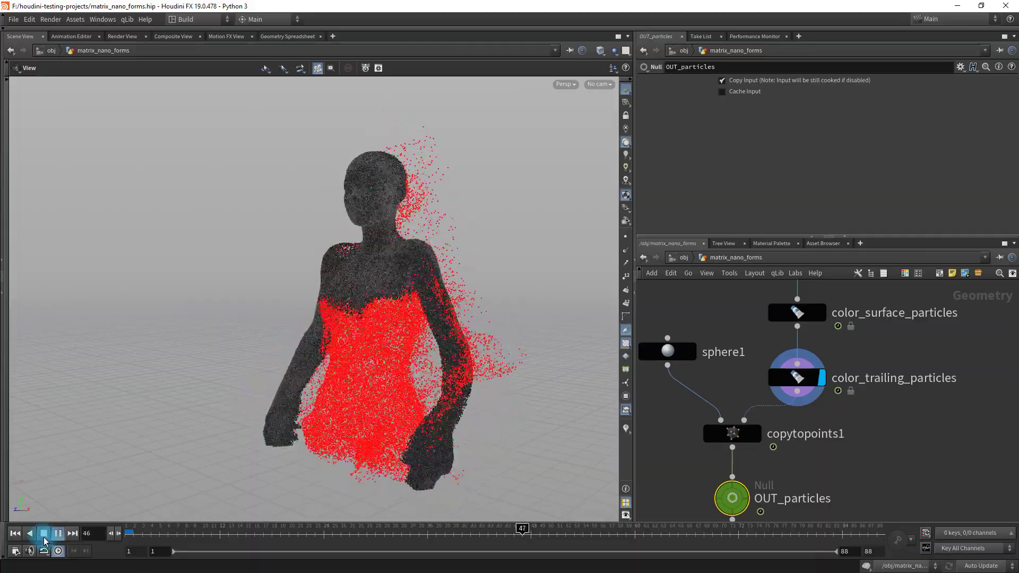
{"action": "left_click", "coordinate": [56, 536]}
{"action": "left_click_drag", "start_coordinate": [390, 333], "coordinate": [549, 297]}
{"action": "left_click_drag", "start_coordinate": [403, 291], "coordinate": [402, 273]}
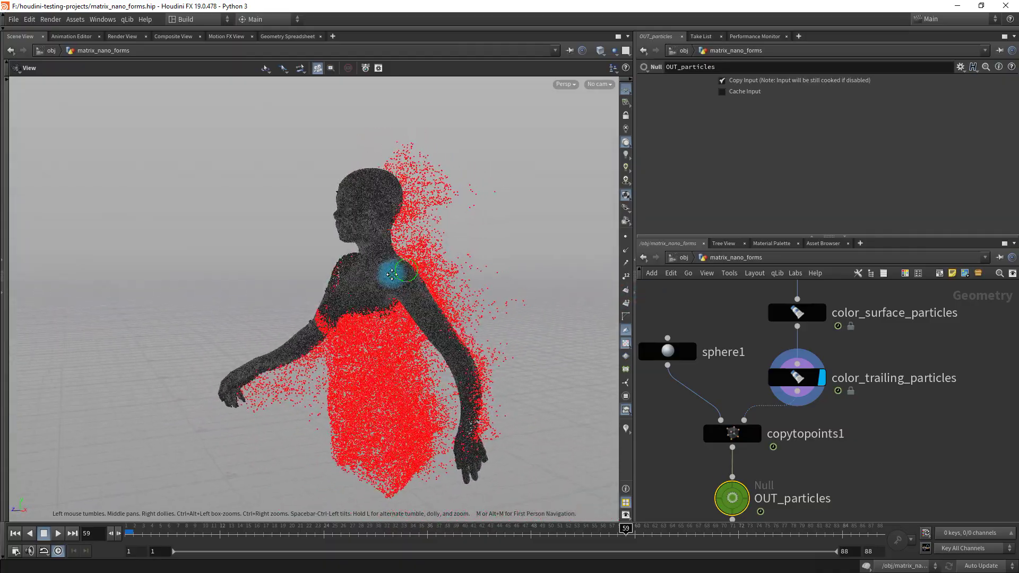
{"action": "left_click_drag", "start_coordinate": [337, 260], "coordinate": [423, 218]}
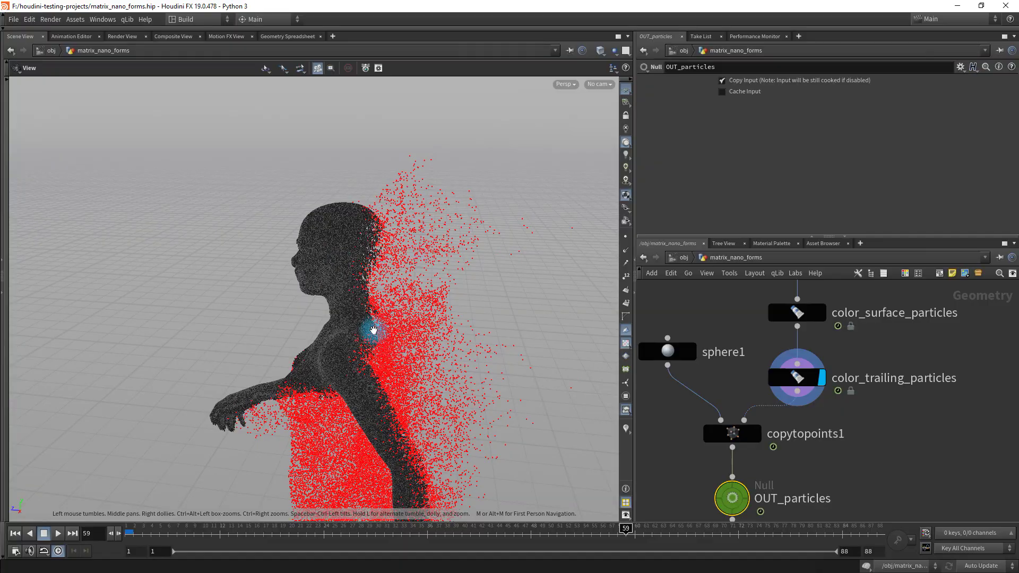
{"action": "left_click_drag", "start_coordinate": [373, 330], "coordinate": [380, 223]}
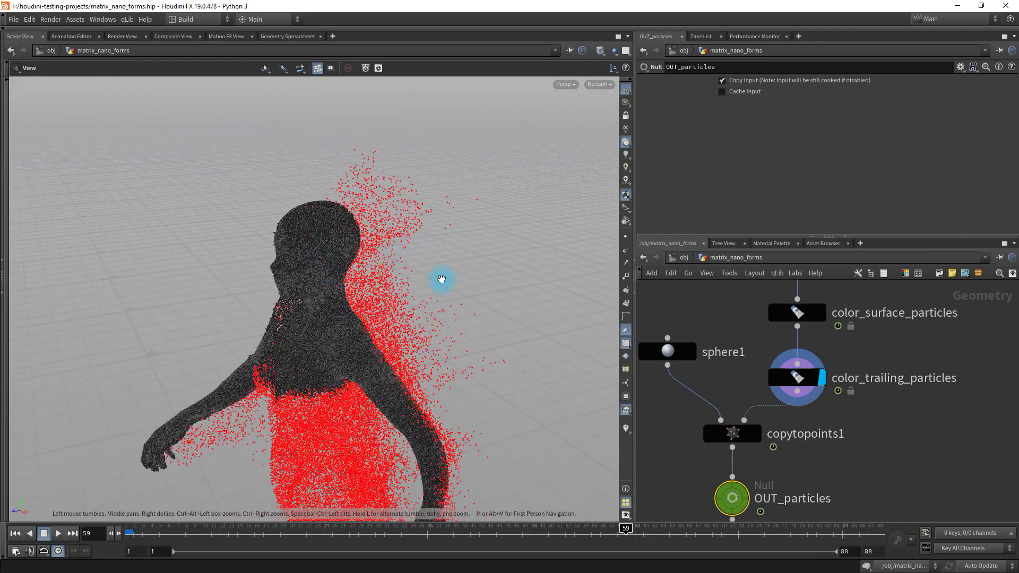
{"action": "left_click_drag", "start_coordinate": [299, 190], "coordinate": [357, 264]}
Step: Add a Null node on a new branch connected to the output of color_trailing_particles
{"action": "mouse_move", "coordinate": [742, 433]}
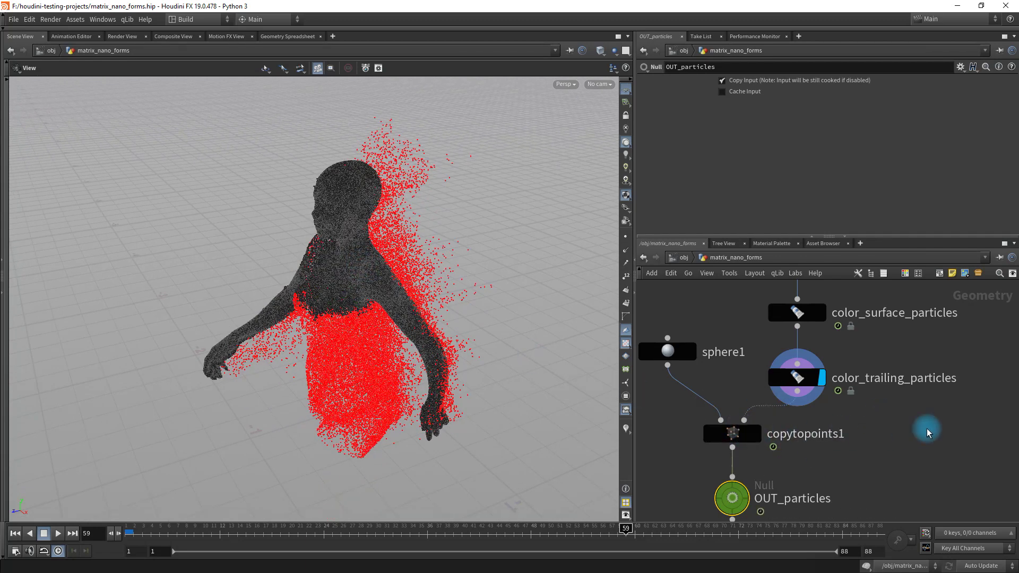
{"action": "scroll", "coordinate": [908, 428], "scroll_direction": "down", "scroll_amount": 3}
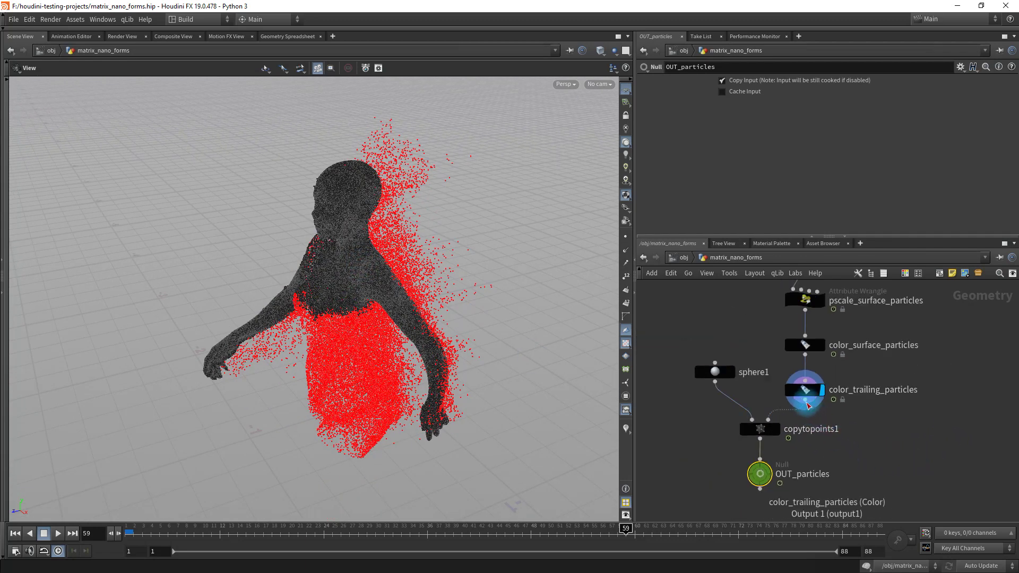
{"action": "left_click_drag", "start_coordinate": [805, 407], "coordinate": [905, 457]}
{"action": "key", "text": "Tab"}
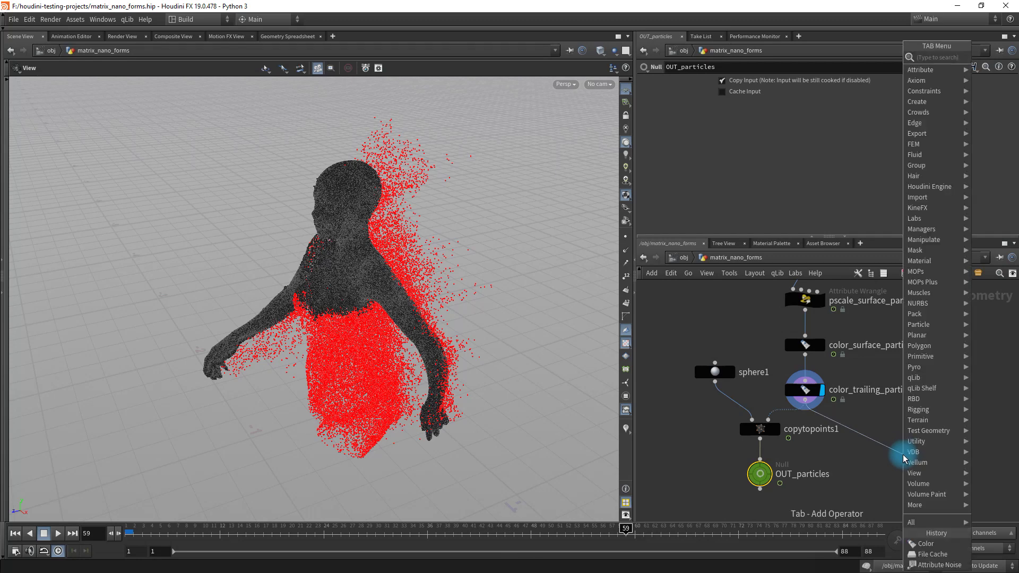
{"action": "type", "text": "null"}
{"action": "key", "text": "Return"}
{"action": "left_click", "coordinate": [903, 455]}
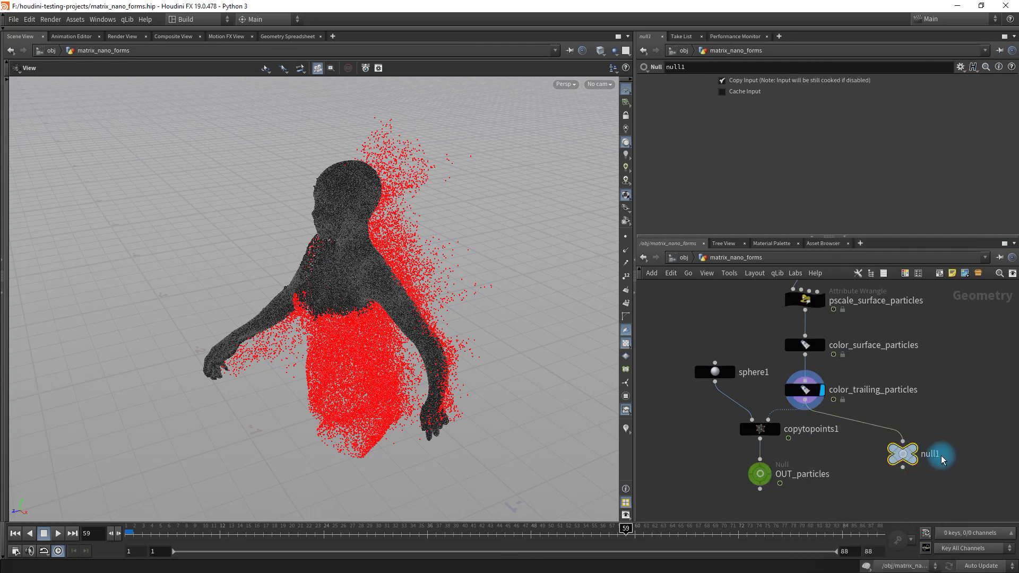
Step: Rename the new null to 3rd_part_render and make it the displayed node
{"action": "double_click", "coordinate": [932, 454]}
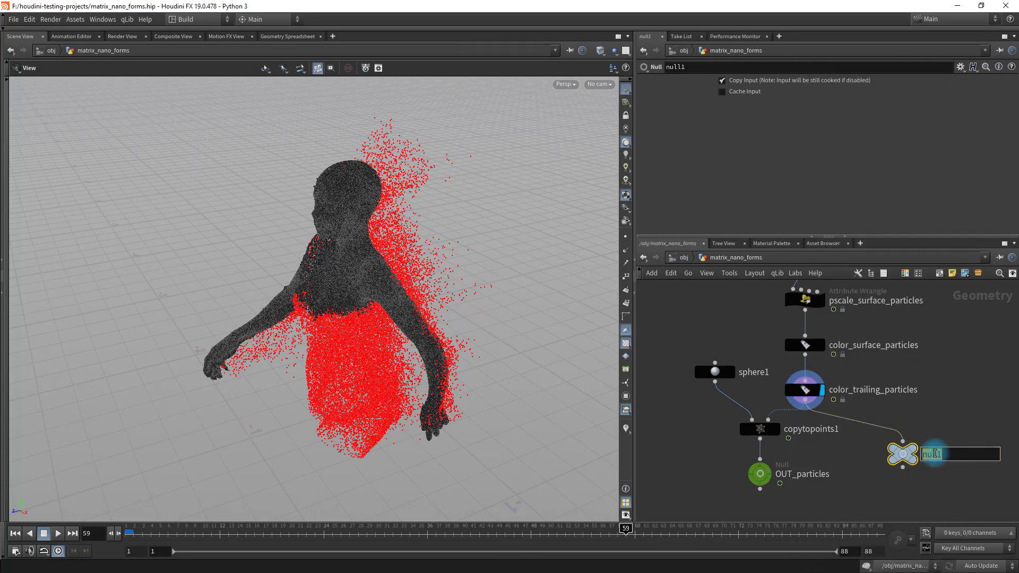
{"action": "type", "text": "3rd_part_render"}
{"action": "key", "text": "Return"}
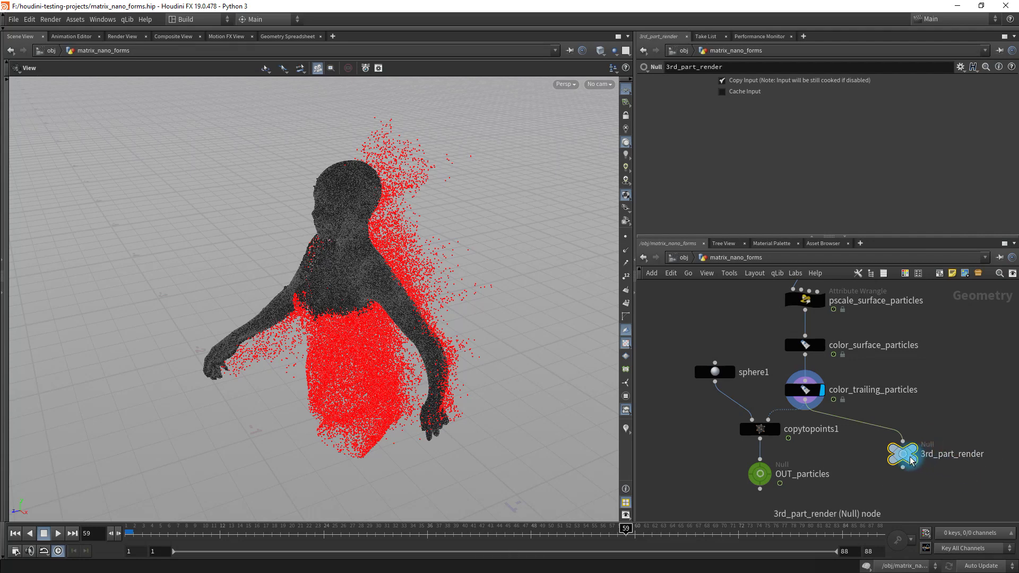
{"action": "left_click", "coordinate": [927, 437]}
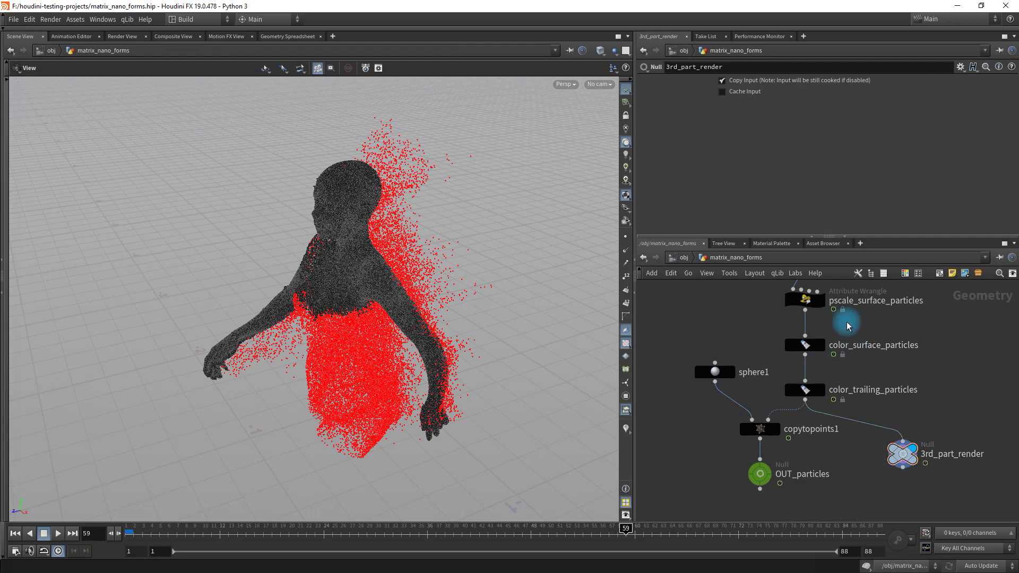
Step: Play the animation from frame 1 with 3rd_part_render displayed and examine the particle motion around the character
{"action": "left_click_drag", "start_coordinate": [352, 264], "coordinate": [308, 397]}
{"action": "left_click", "coordinate": [15, 533]}
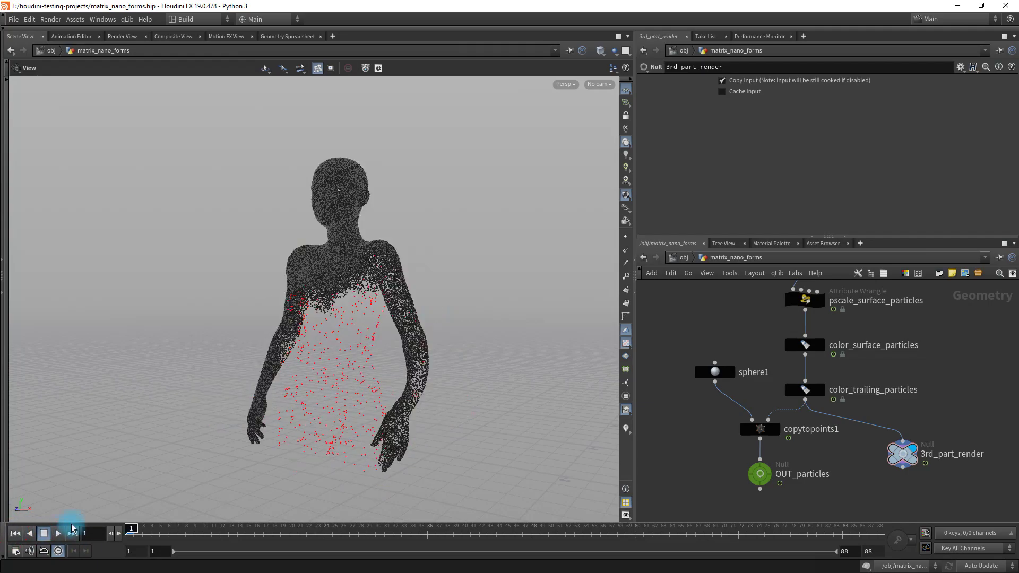
{"action": "left_click", "coordinate": [57, 534]}
{"action": "left_click_drag", "start_coordinate": [523, 318], "coordinate": [422, 216]}
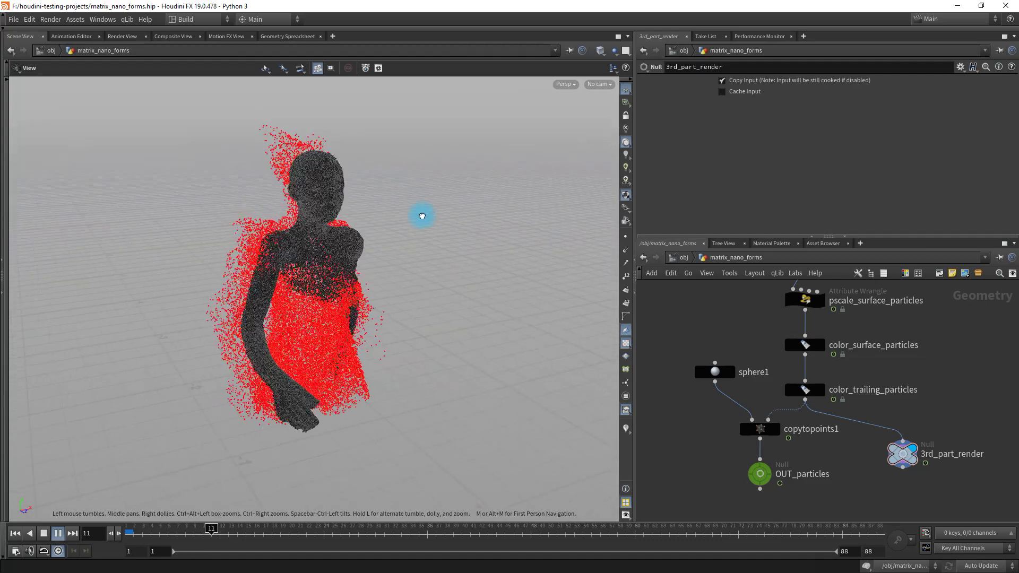